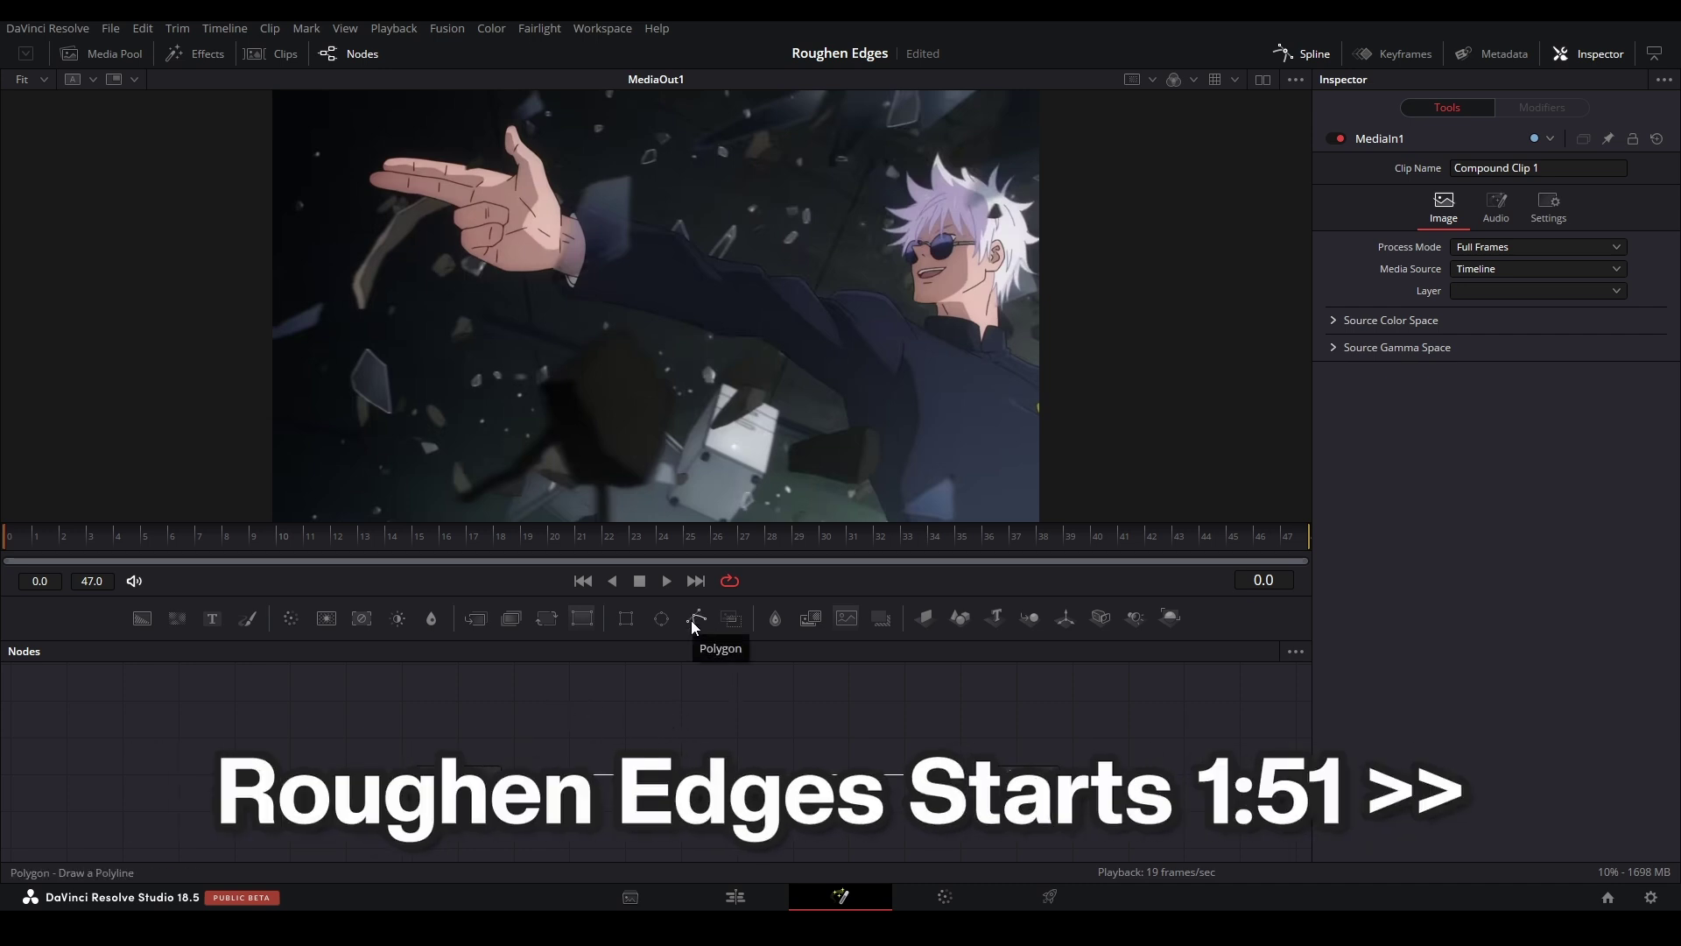
- Mask MediaIn1 with a Polygon traced closely around the character's outline, keeping Invert on only while drawing
drag(690, 620, 480, 775)
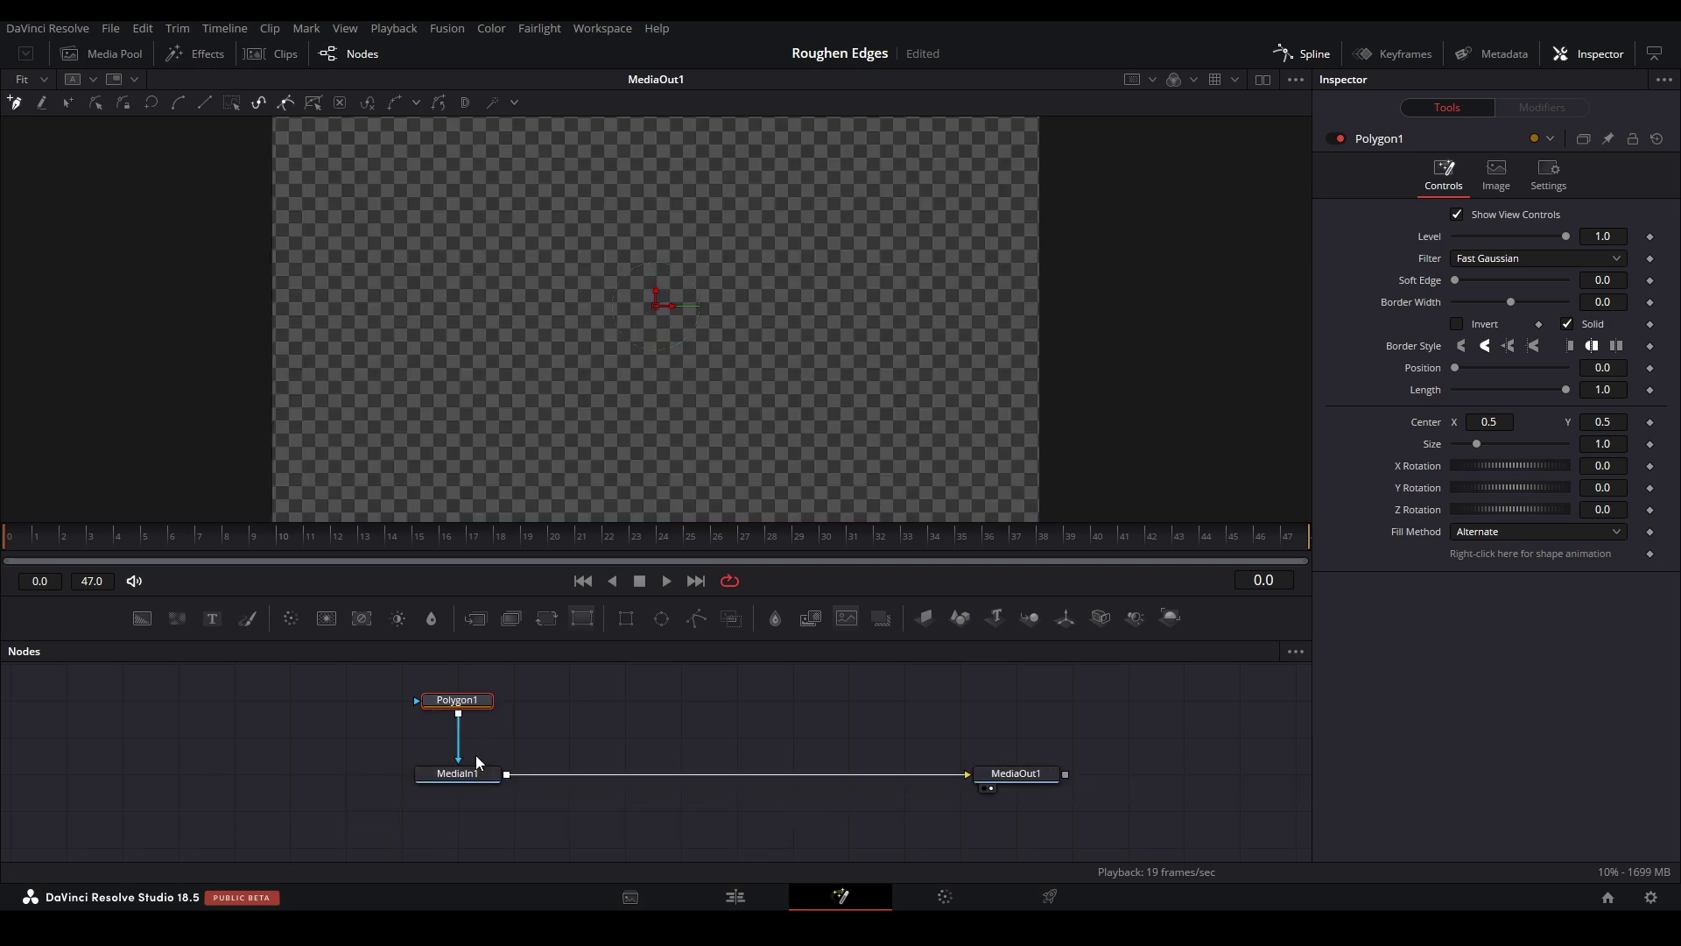
click(1457, 324)
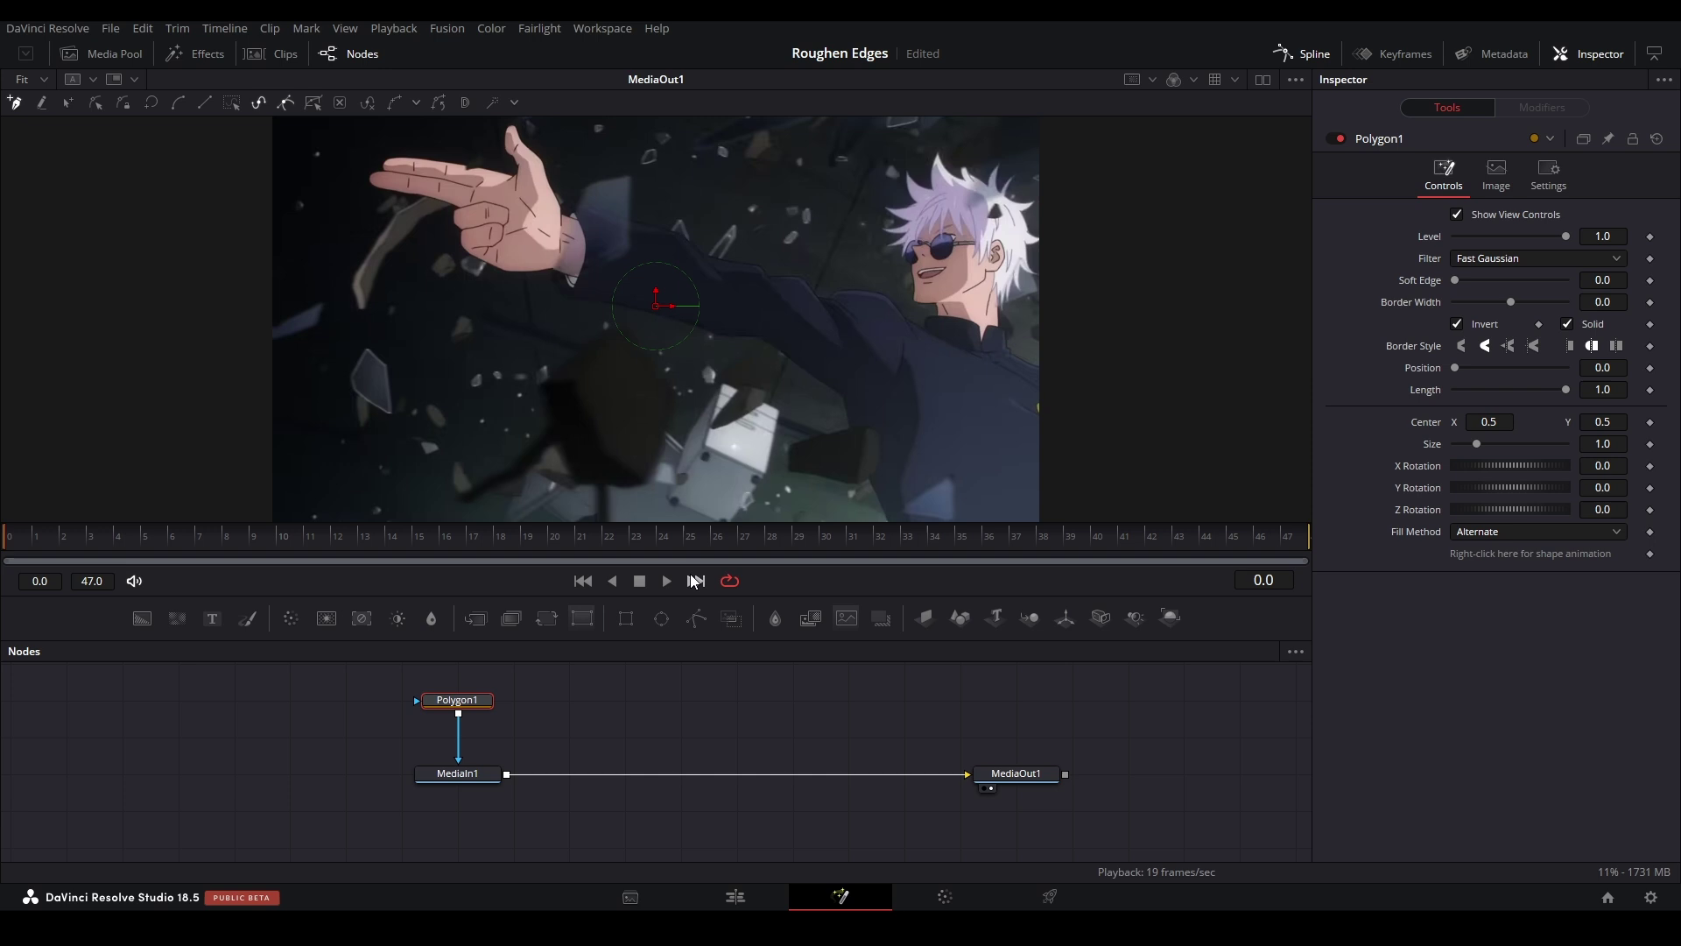
scroll(863, 405, up, 1)
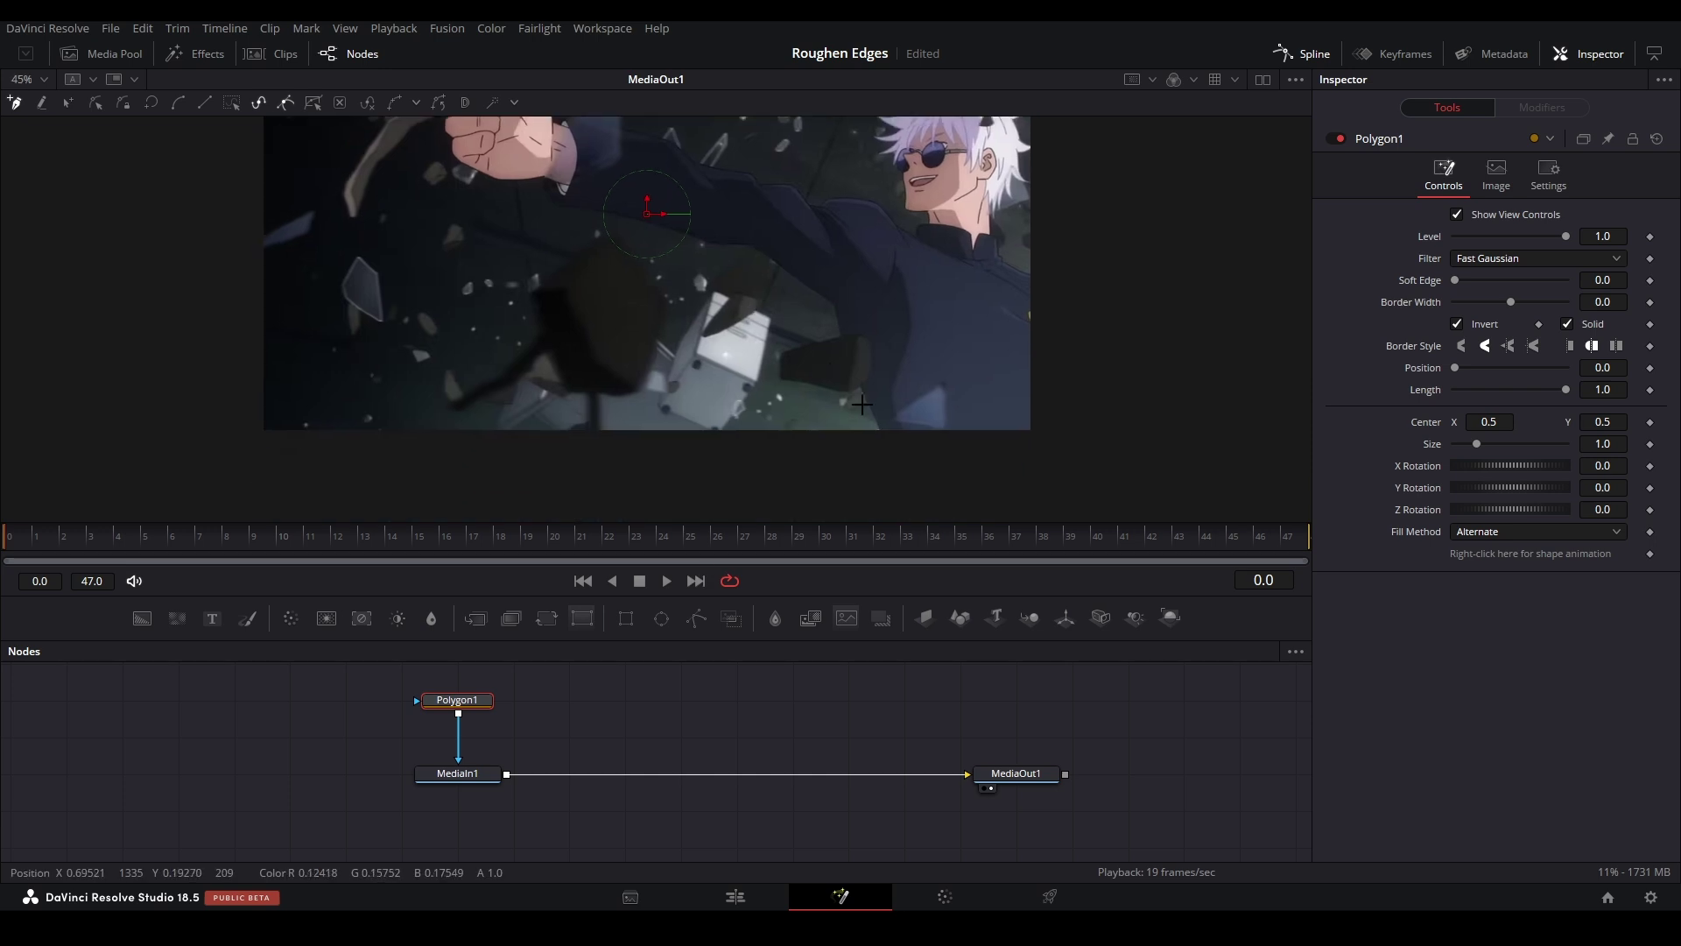
click(882, 447)
click(849, 388)
click(831, 316)
click(783, 275)
click(759, 255)
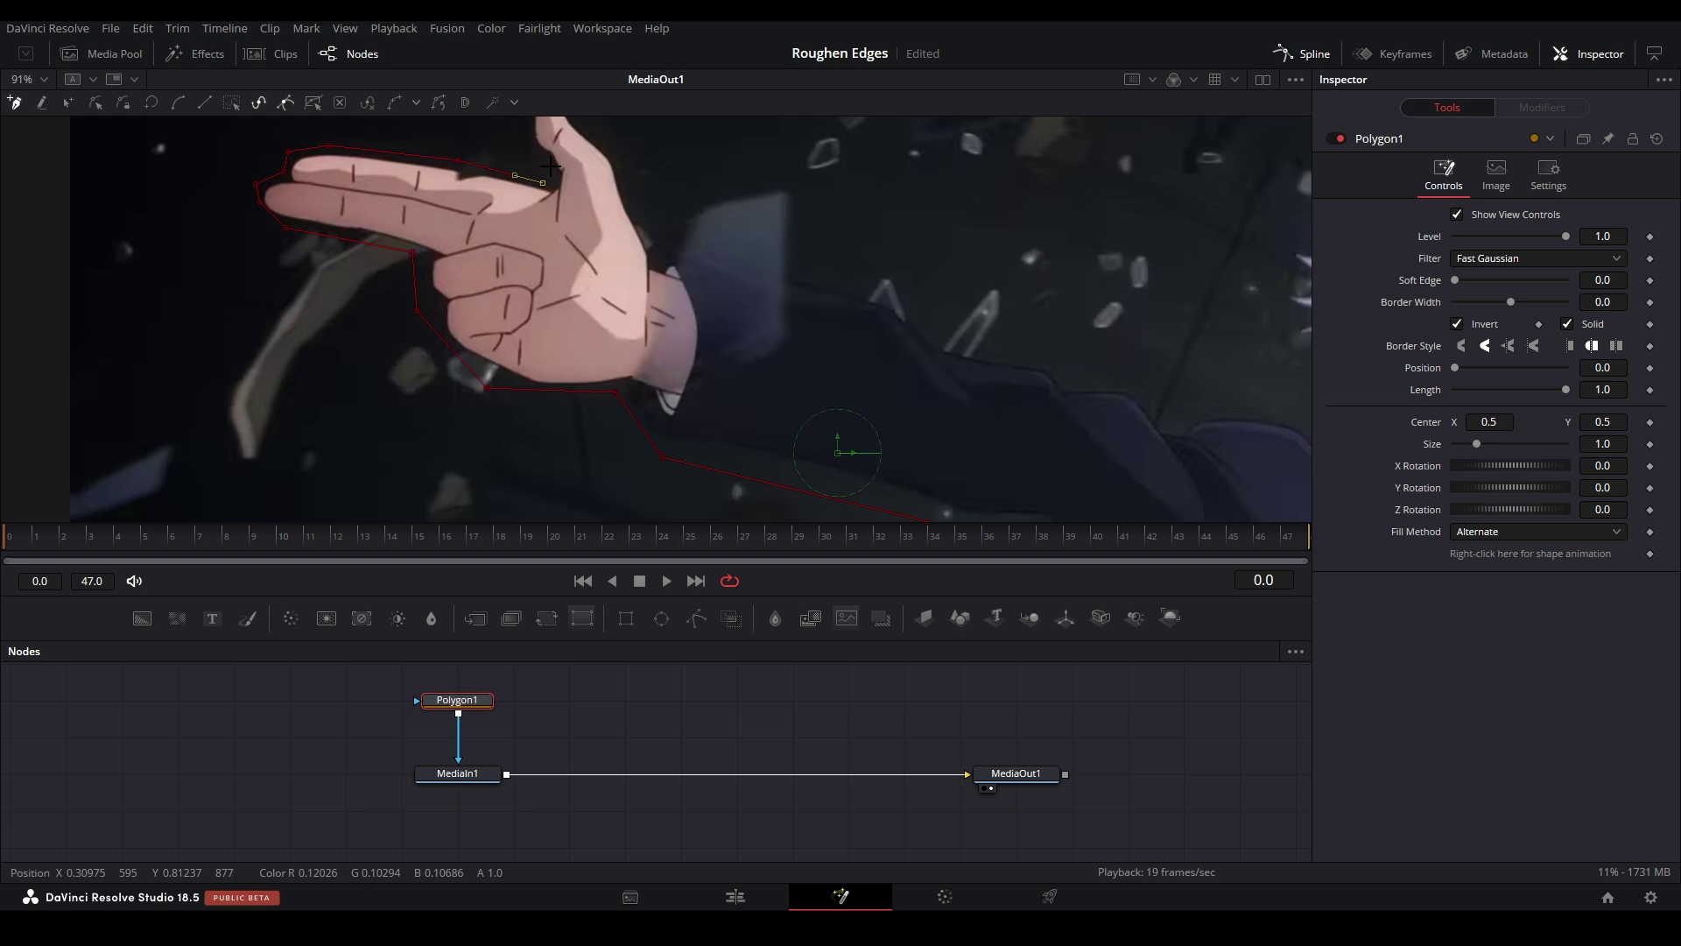
scroll(968, 372, down, 2)
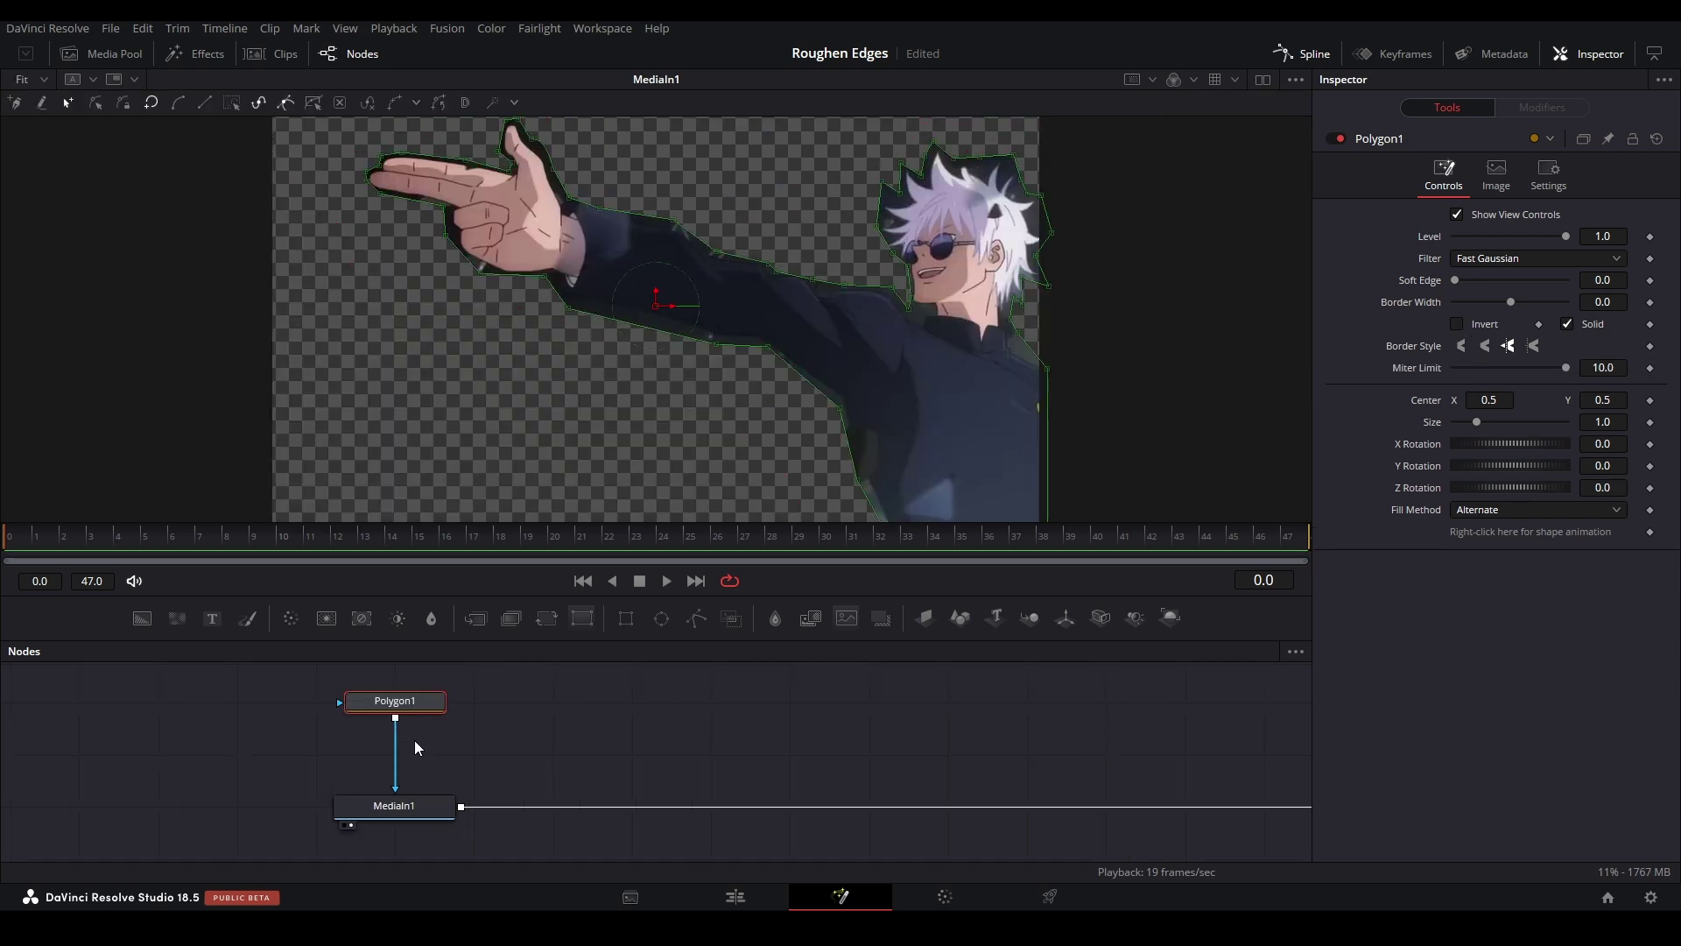
- Disconnect Polygon1 from MediaIn1 and insert a Matte Control node after MediaIn1
click(395, 760)
drag(420, 701, 523, 720)
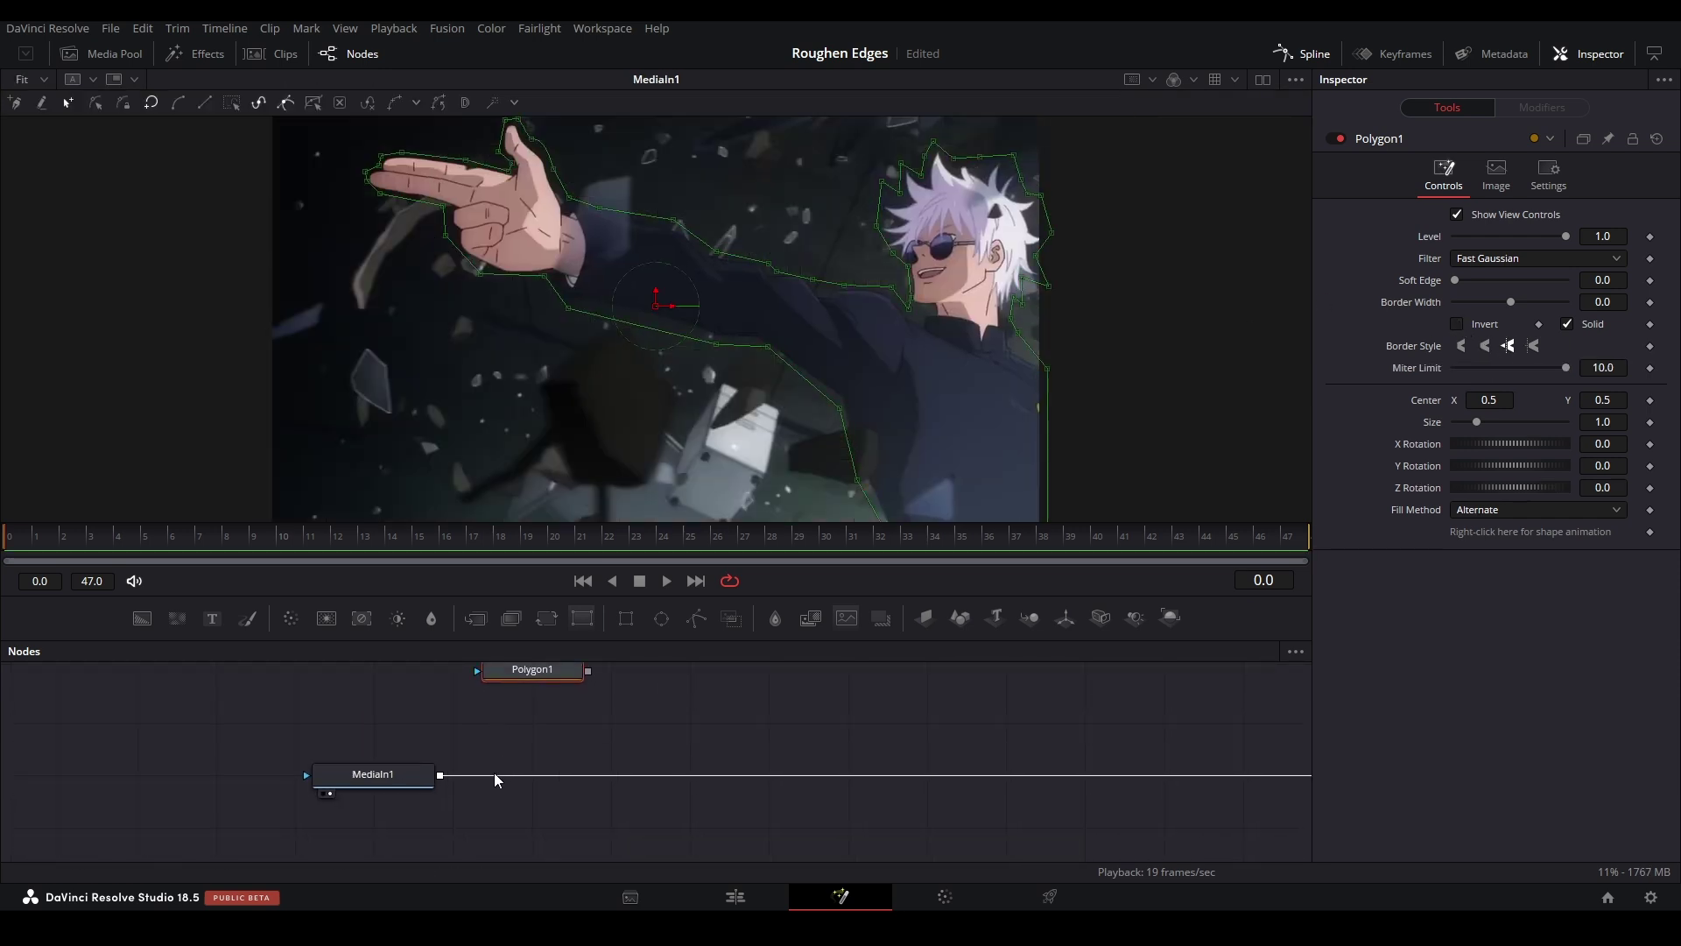
click(392, 767)
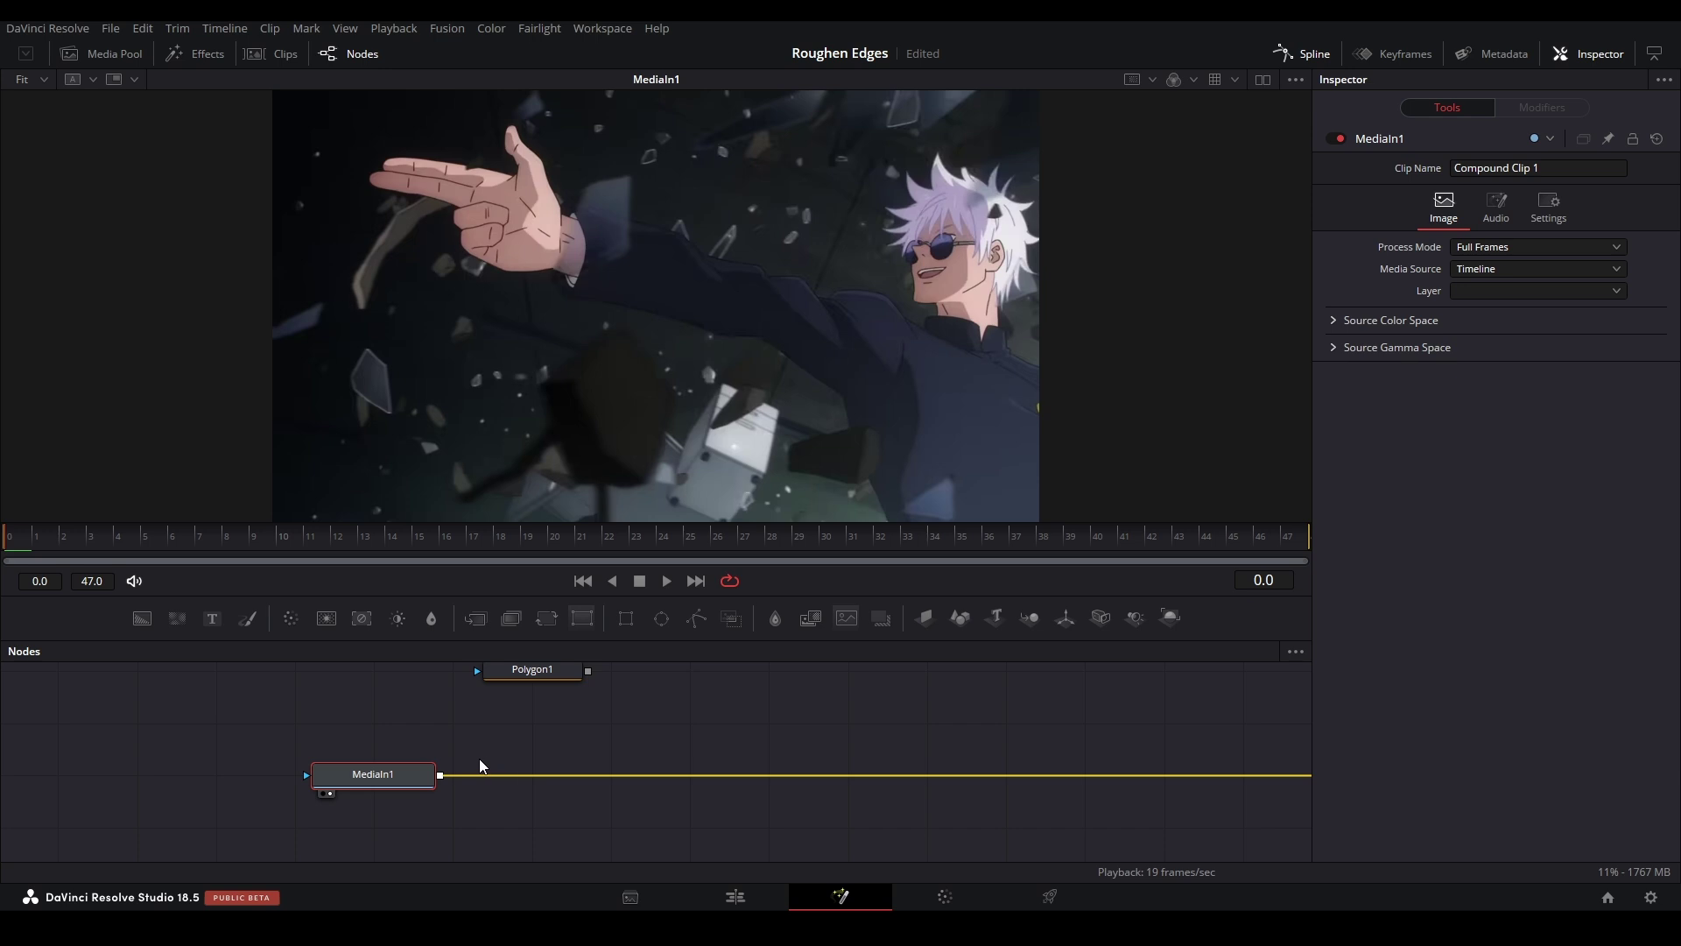
key(shift+space)
text(creatematte)
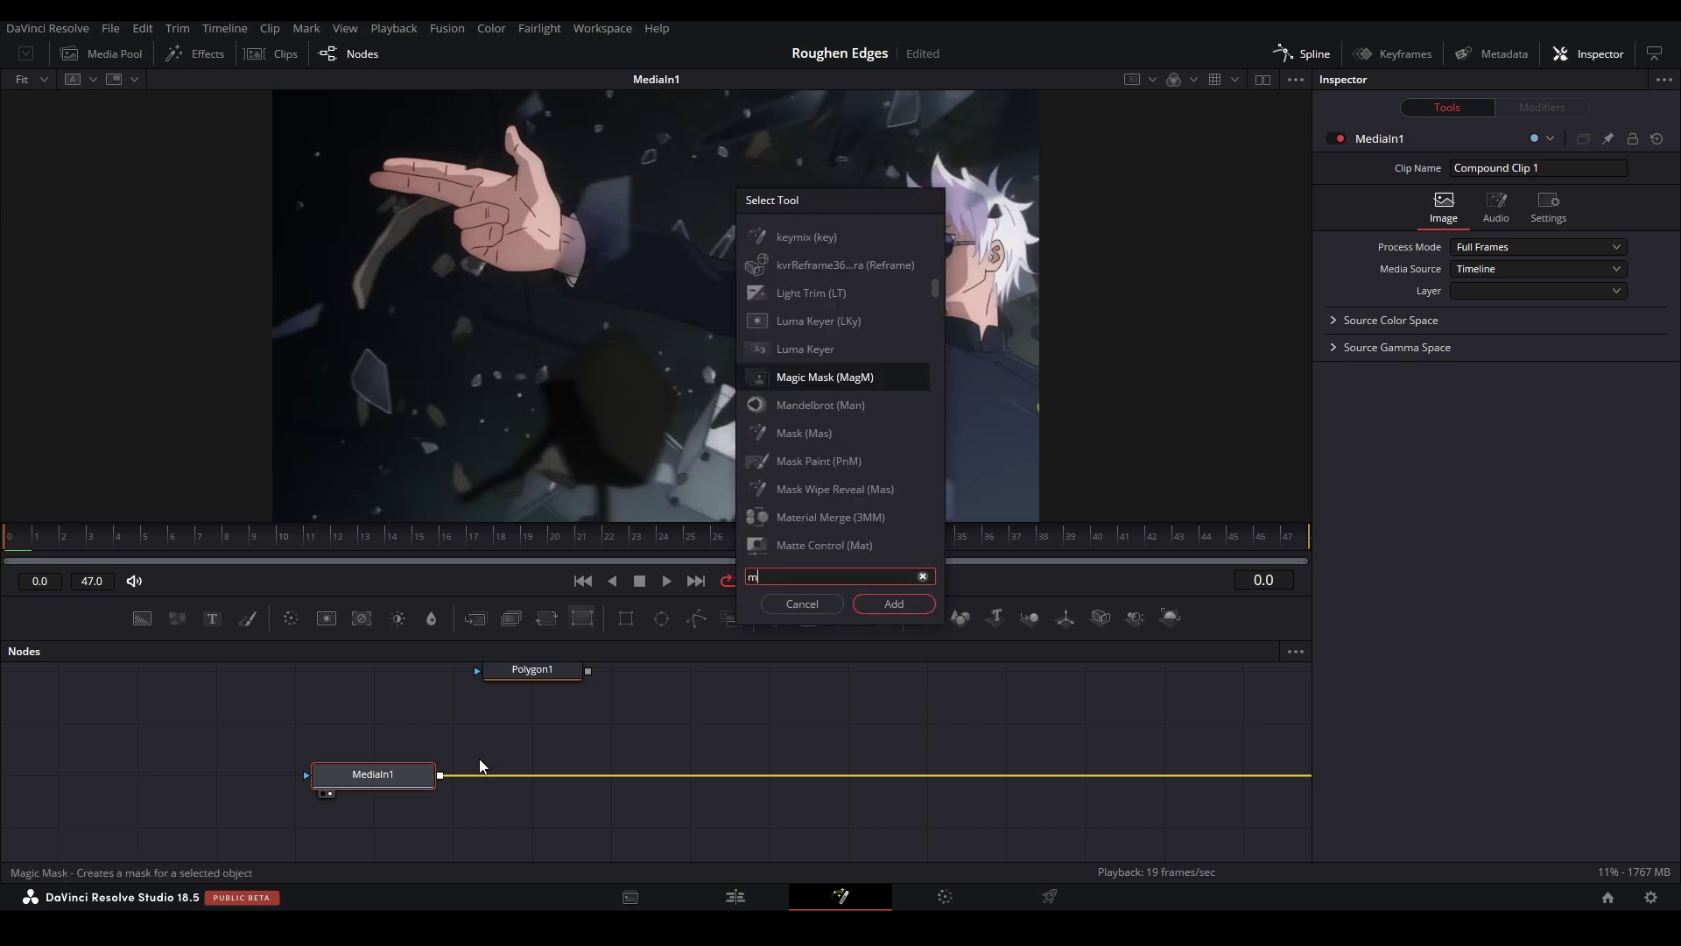
key(Return)
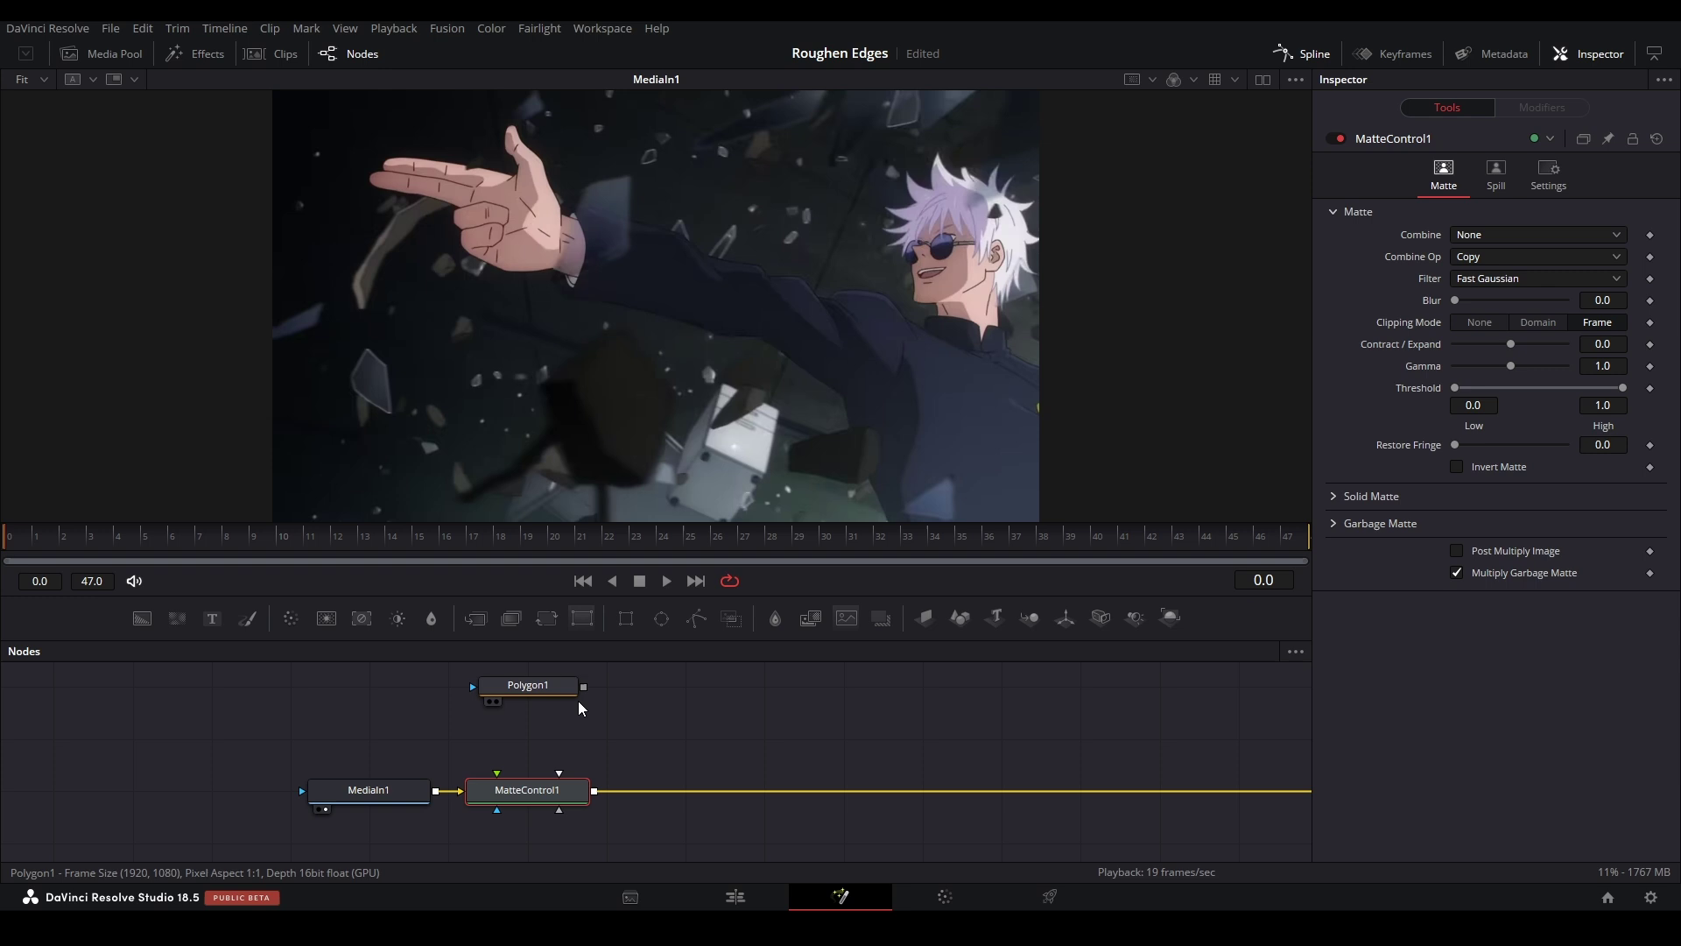
- Connect Polygon1 to the Garbage Matte input of MatteControl1 and turn on Invert in its Garbage Matte settings
drag(584, 687, 539, 797)
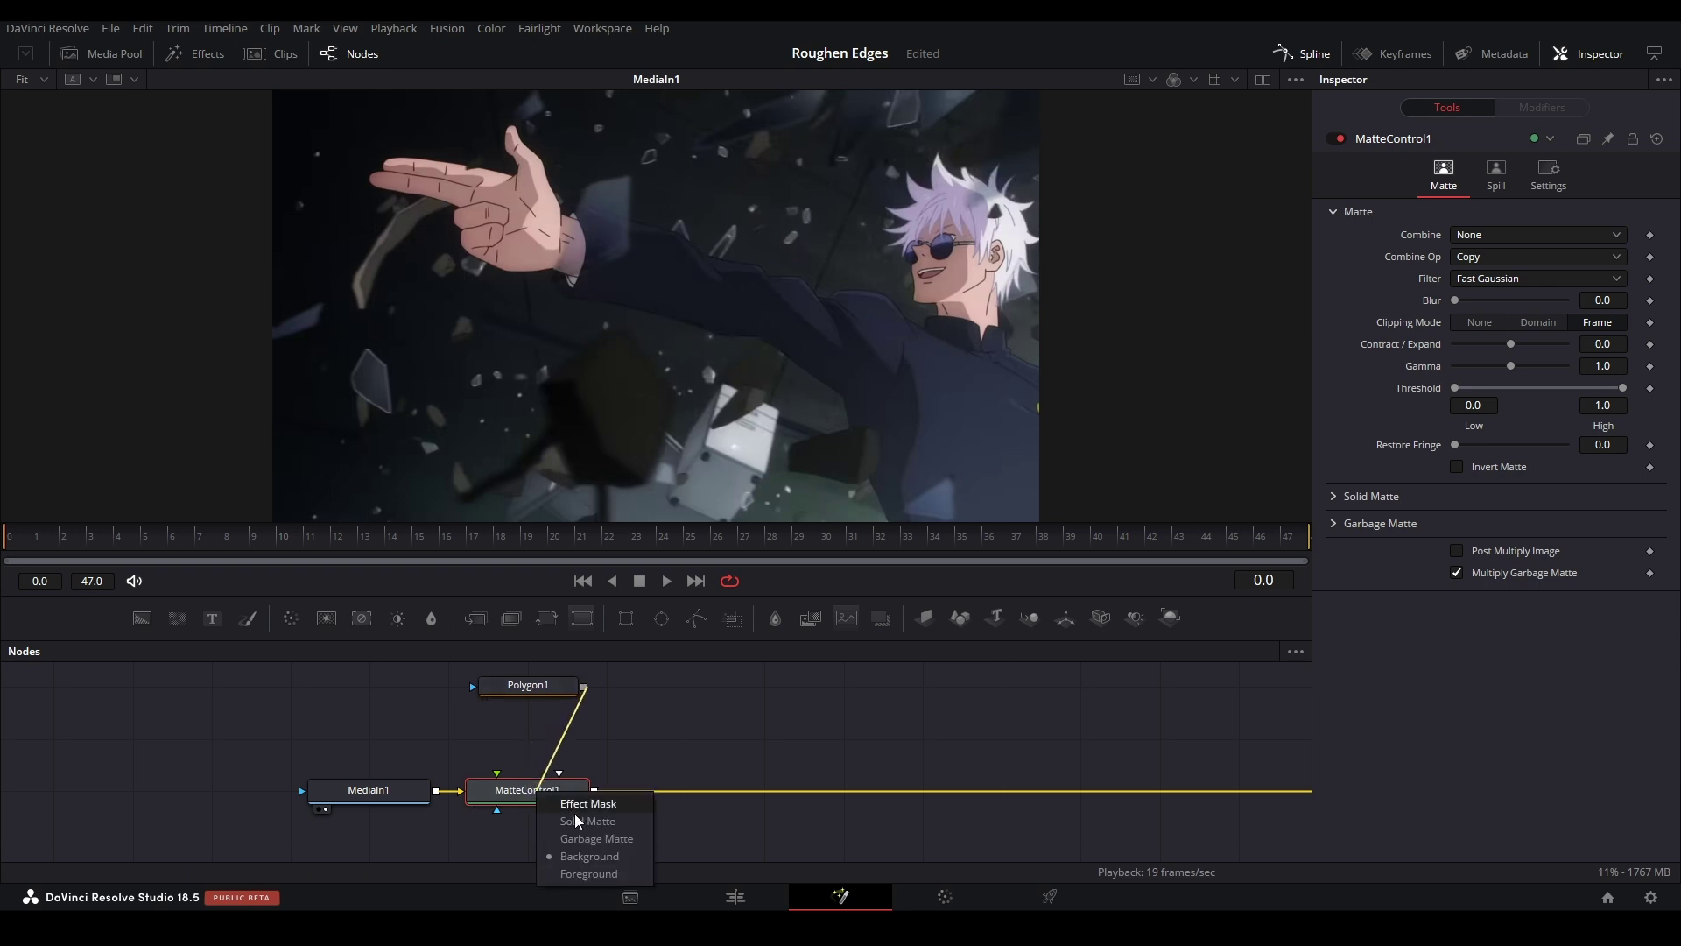
click(587, 841)
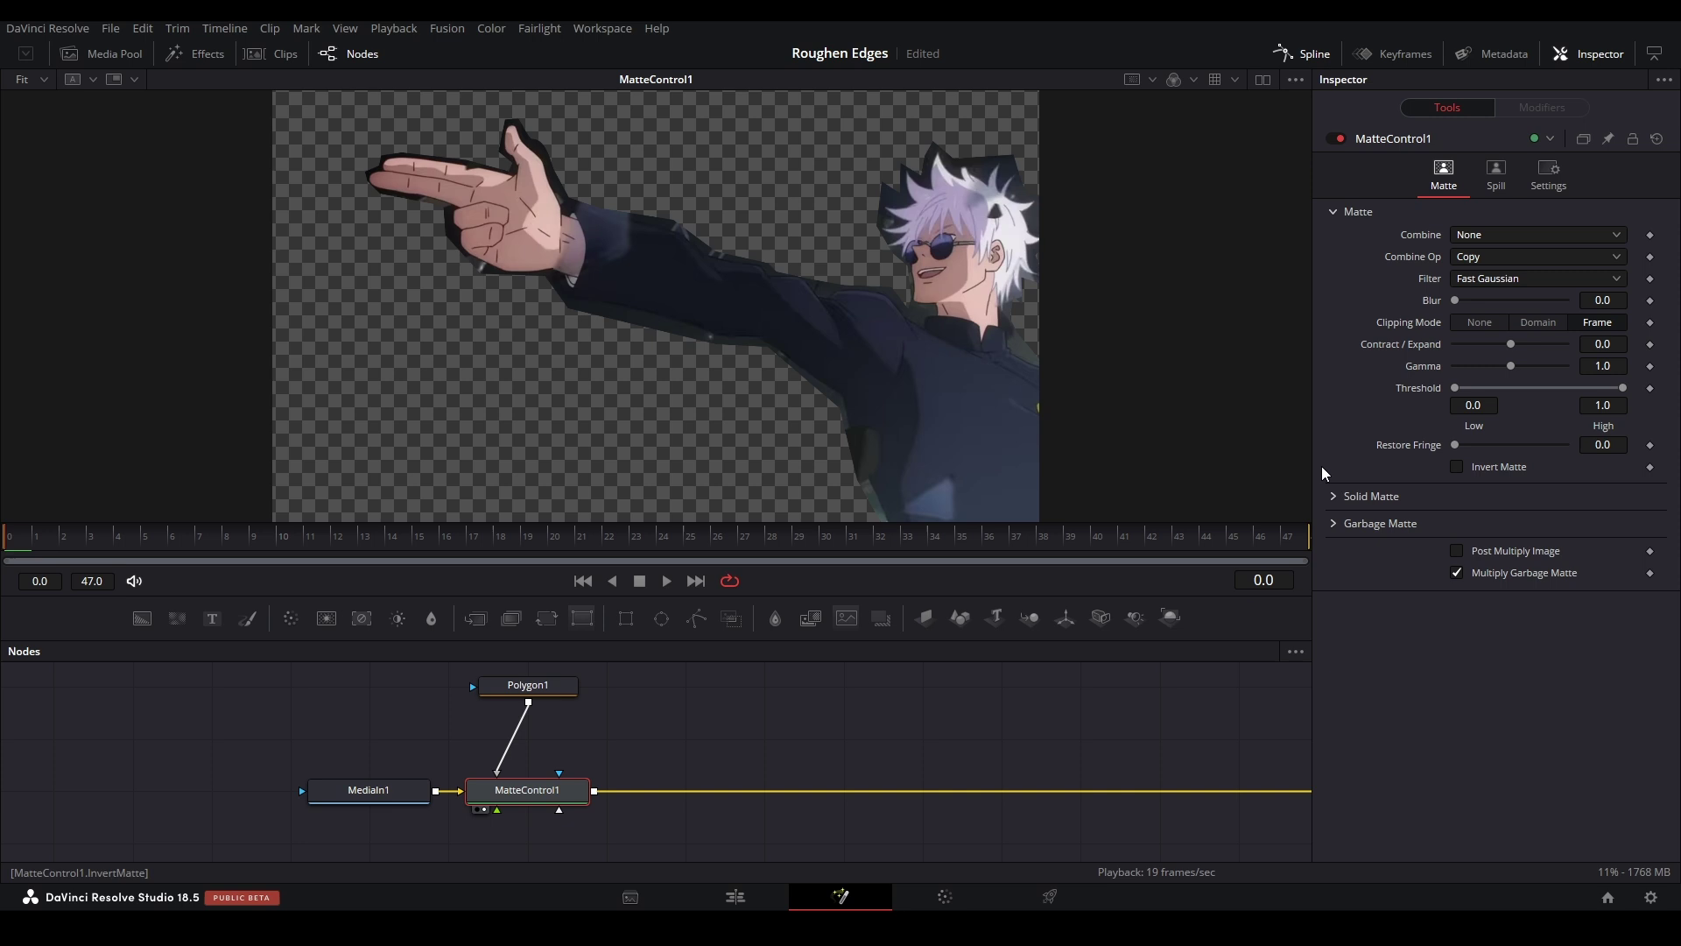
click(1338, 526)
click(1459, 547)
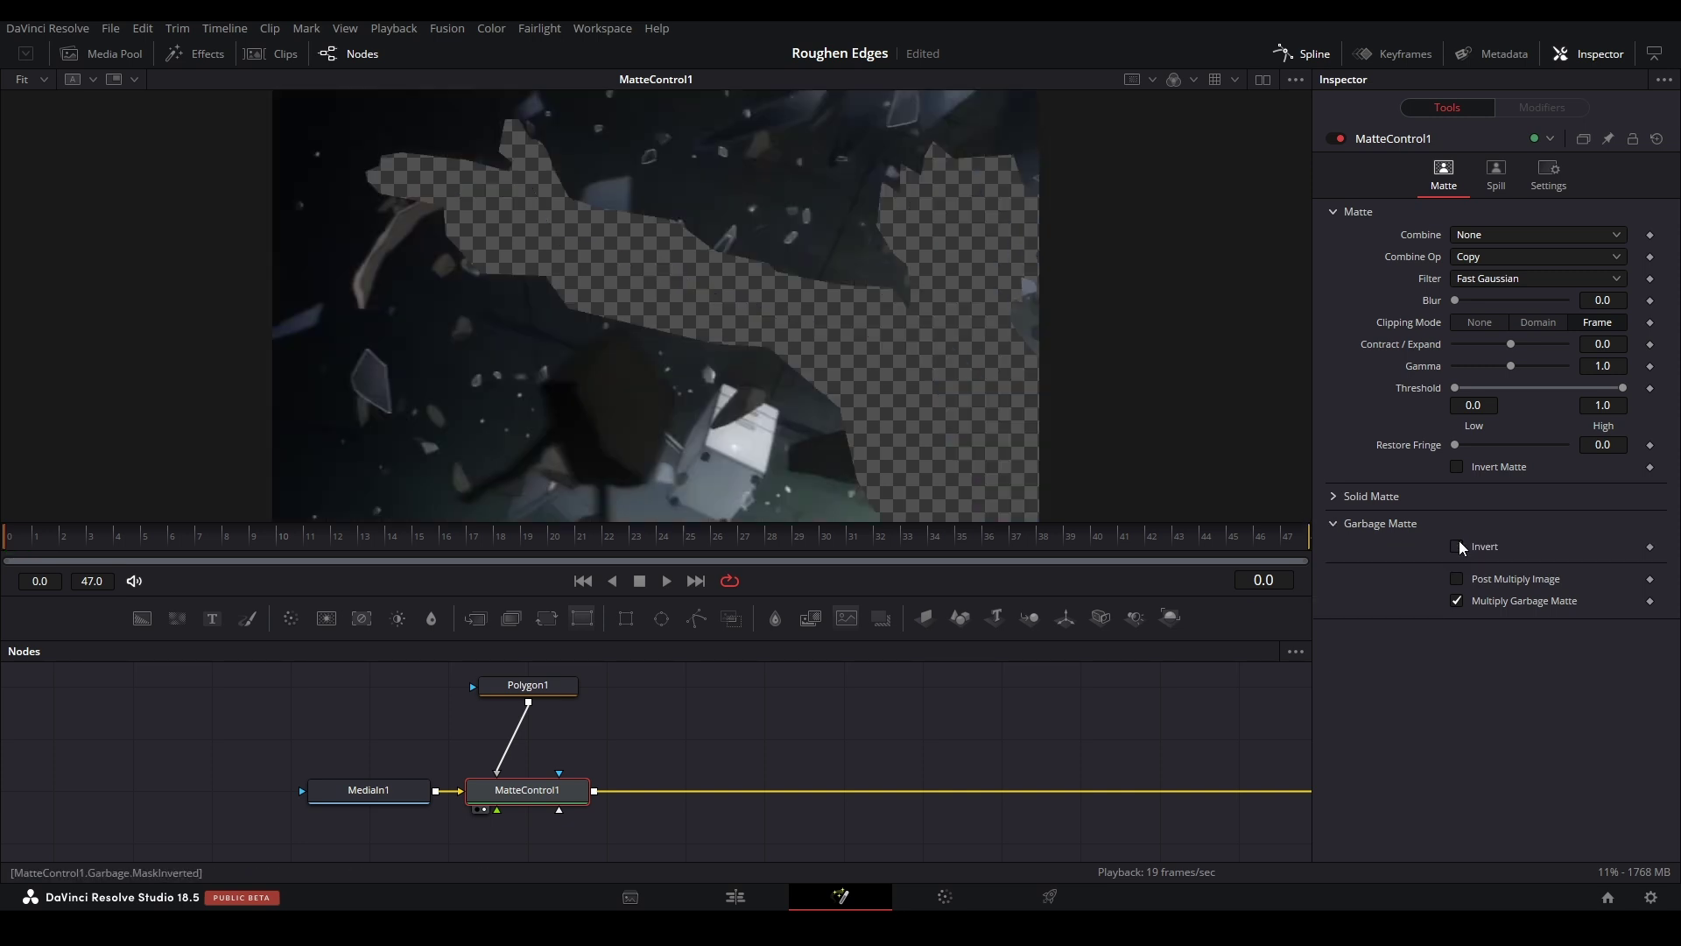
click(1458, 547)
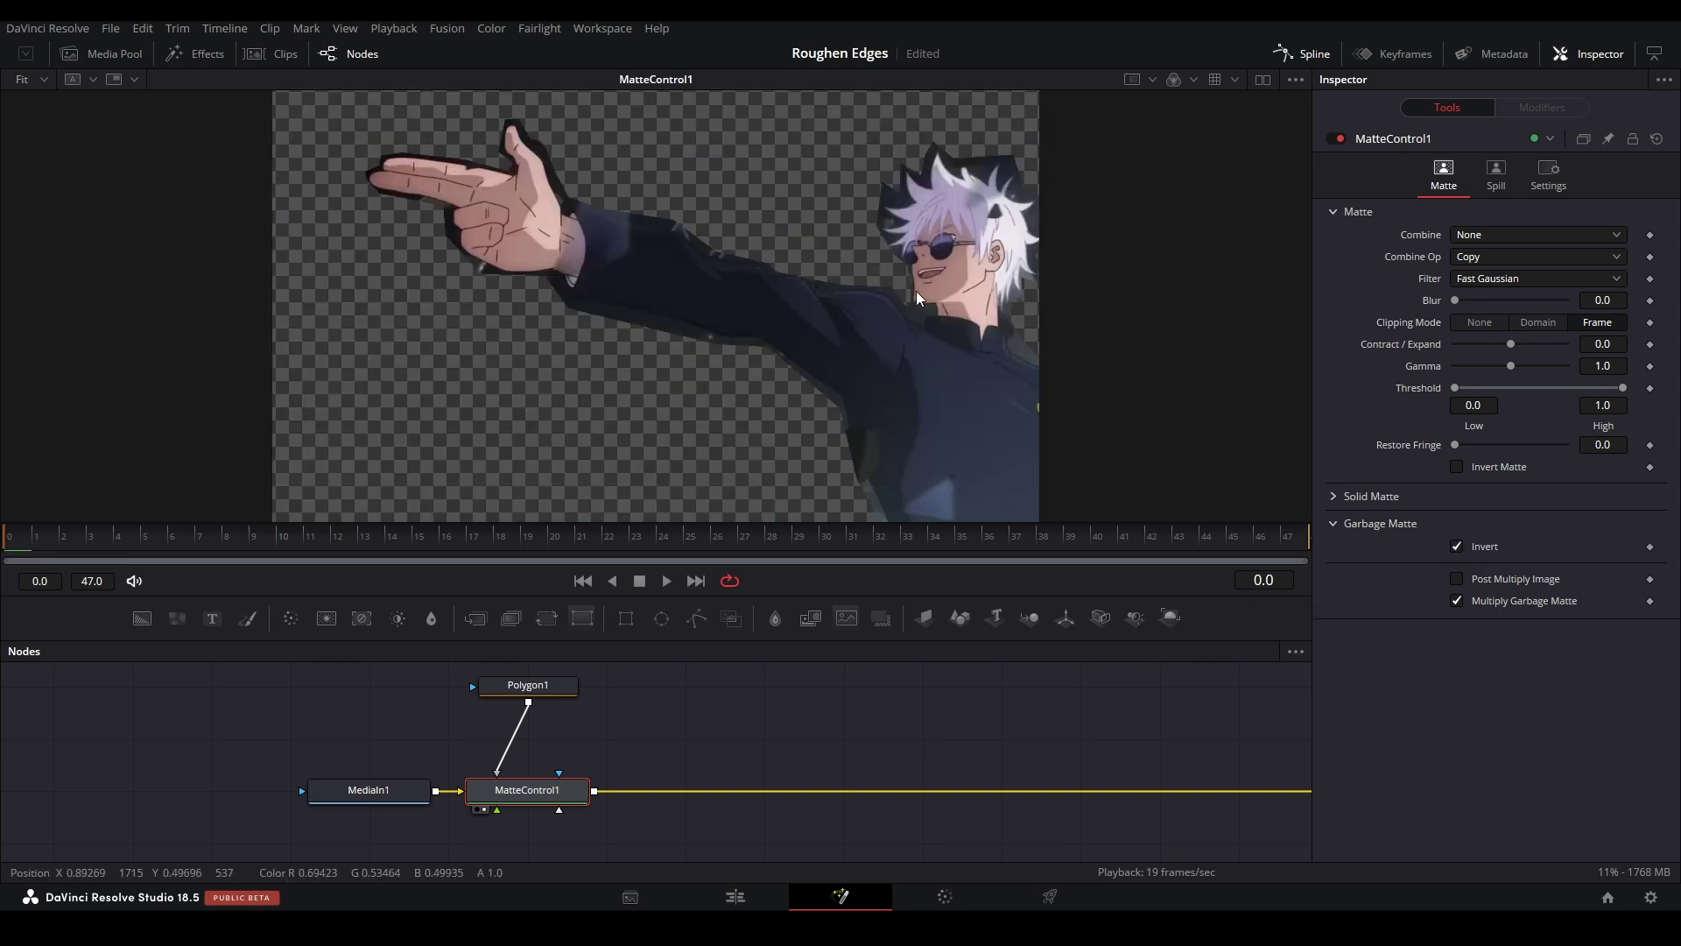
- Paste an instance of Polygon1 beside the original and deinstance the copy's Border Width
click(544, 690)
drag(599, 785, 427, 797)
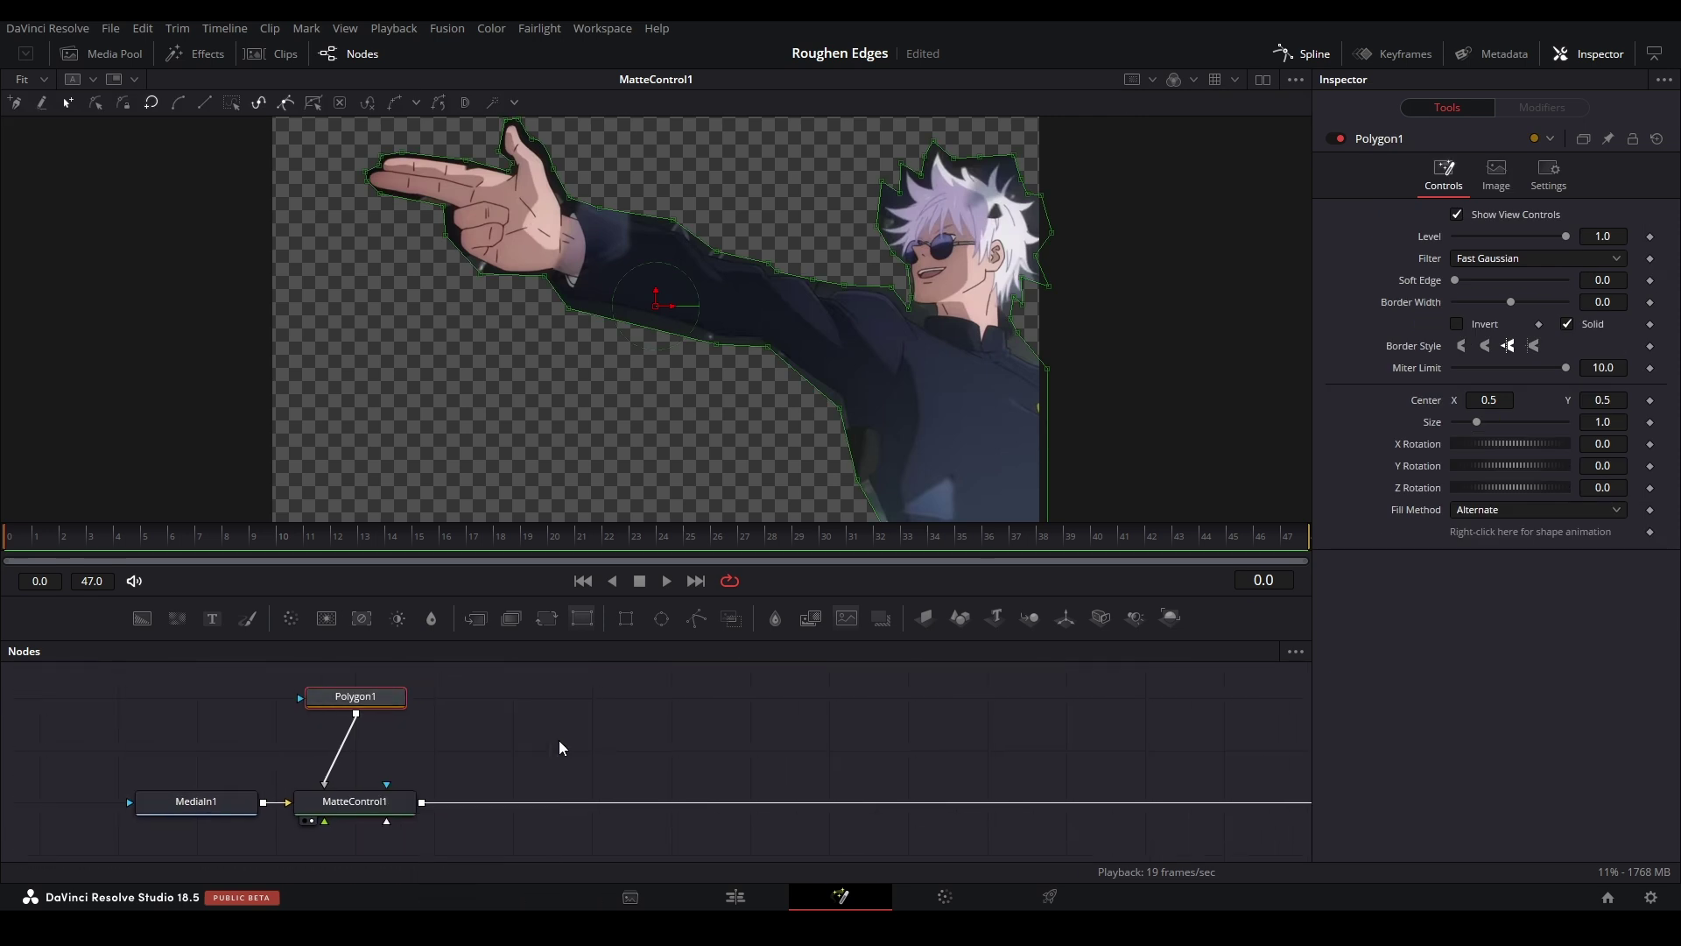
key(ctrl+shift+v)
click(523, 705)
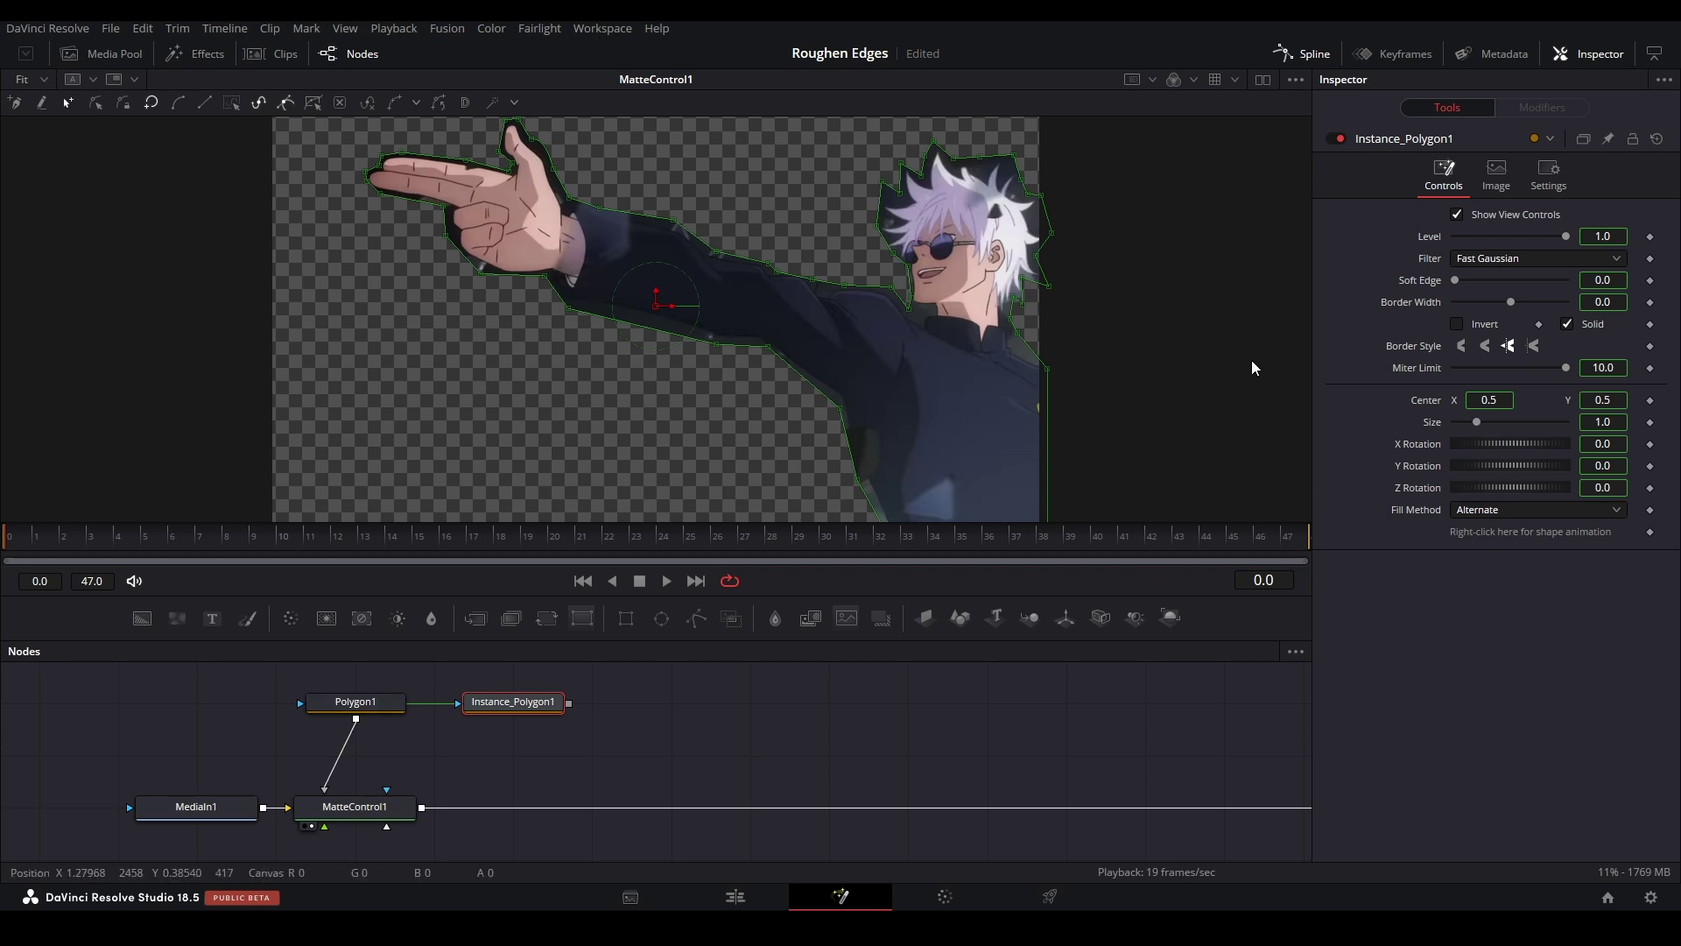
right_click(1410, 306)
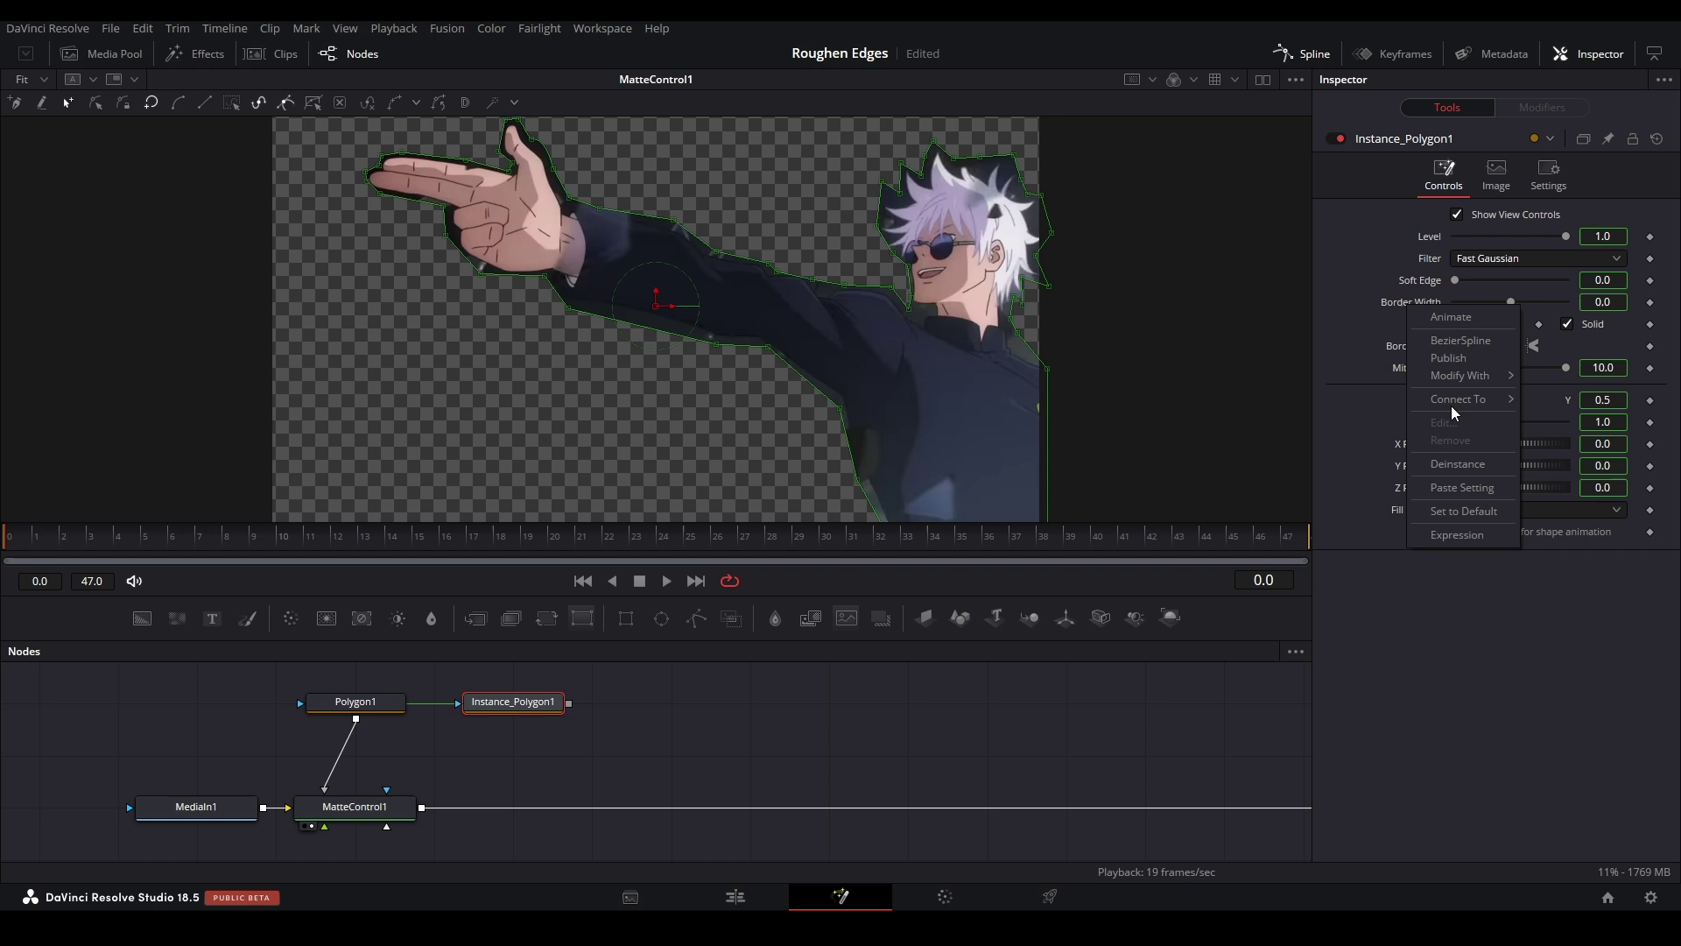
click(1458, 461)
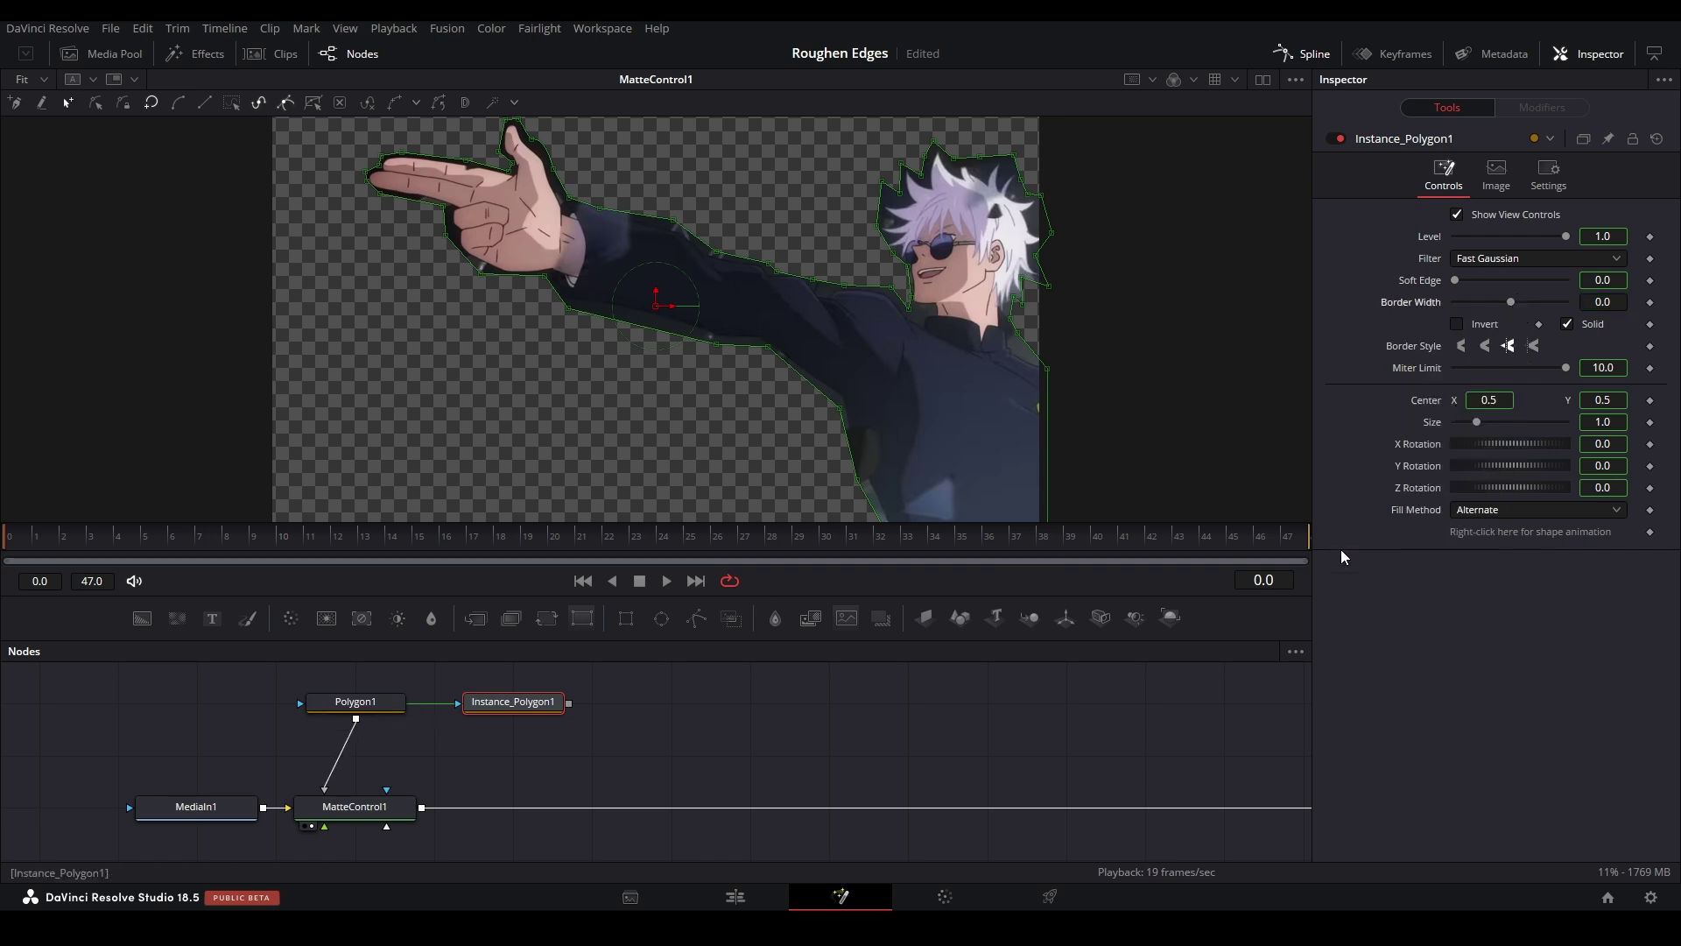
- Insert a Merge node after MatteControl1
drag(746, 732, 762, 731)
drag(537, 745, 517, 728)
click(355, 787)
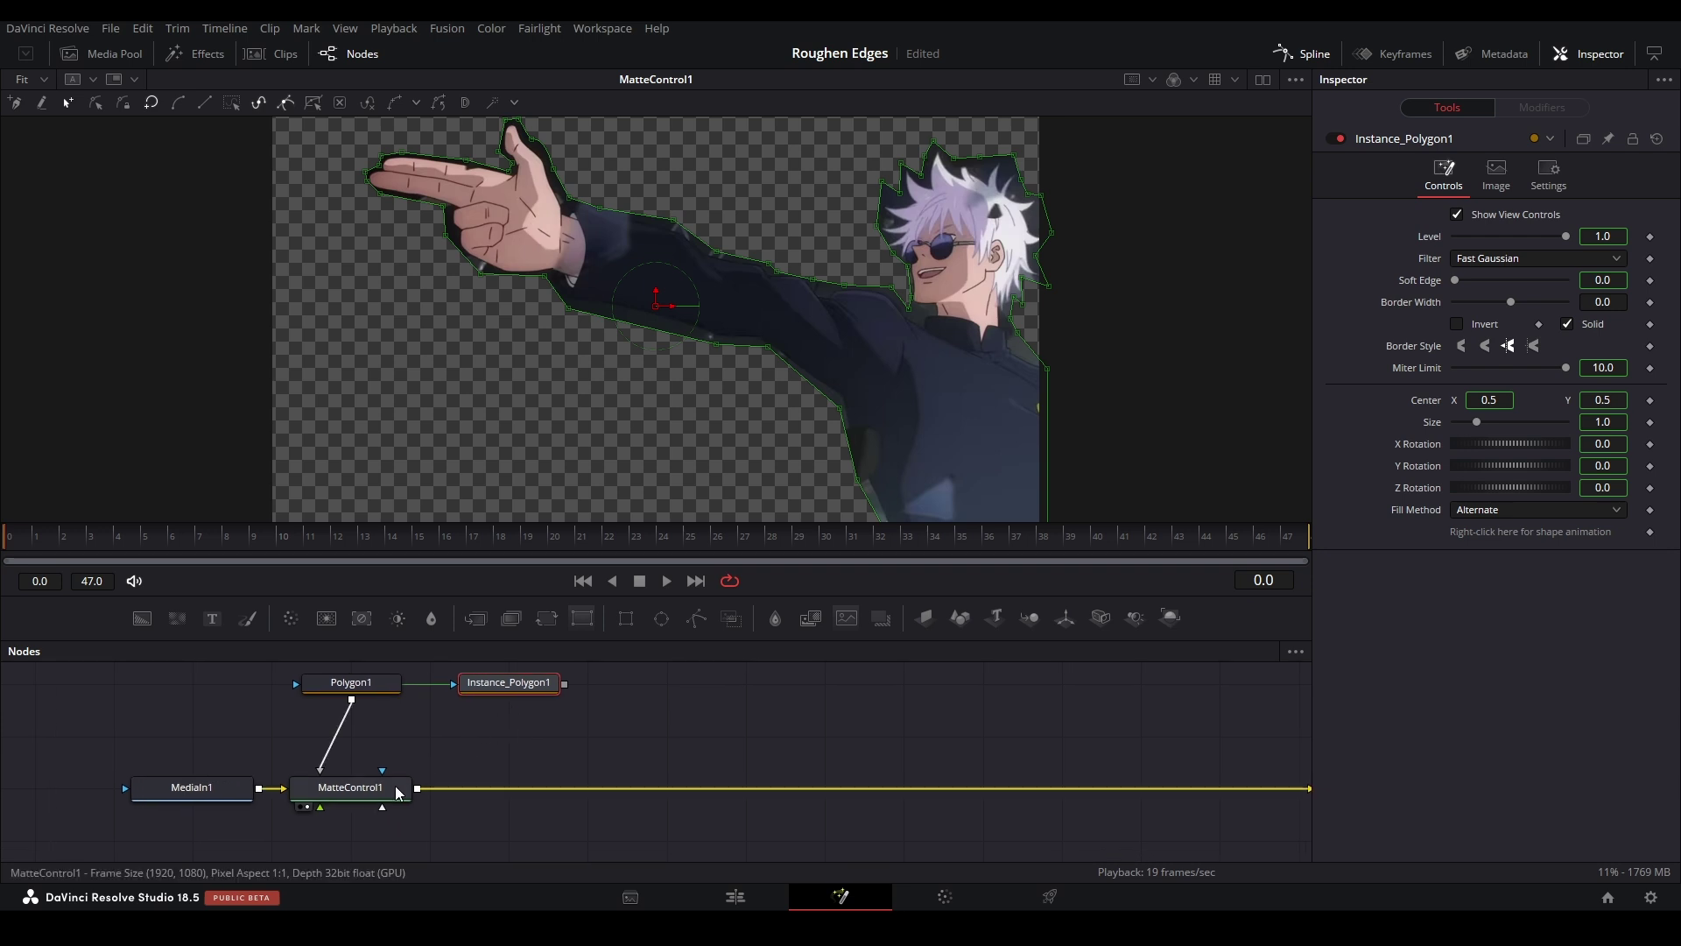
click(475, 618)
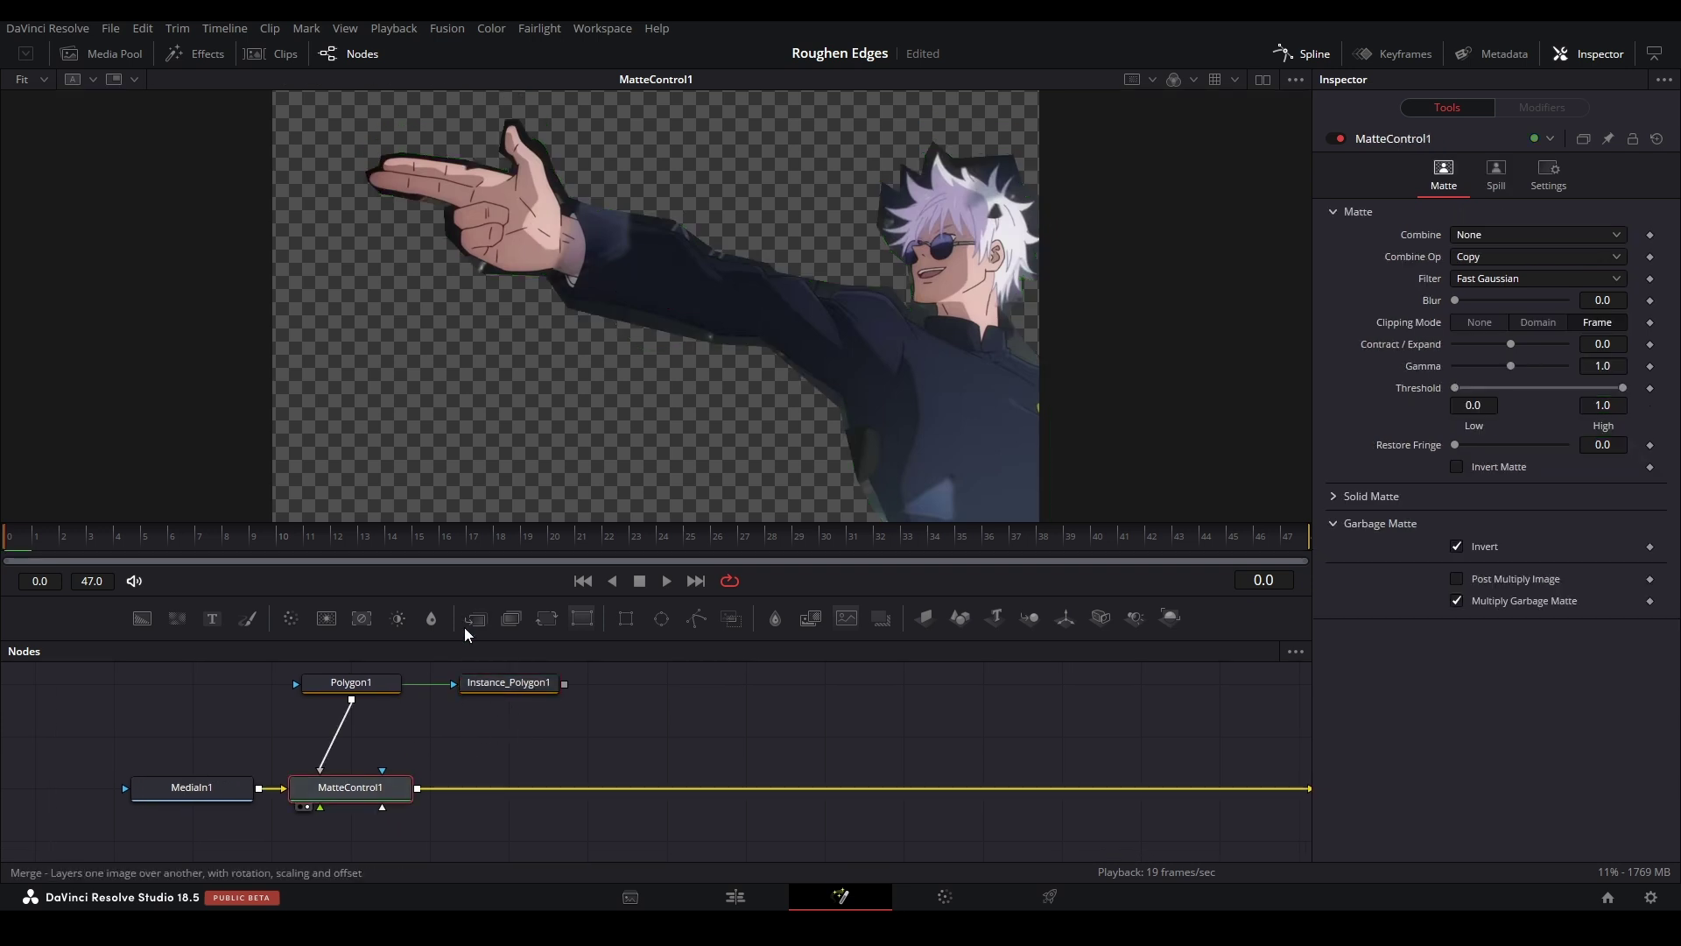
click(480, 758)
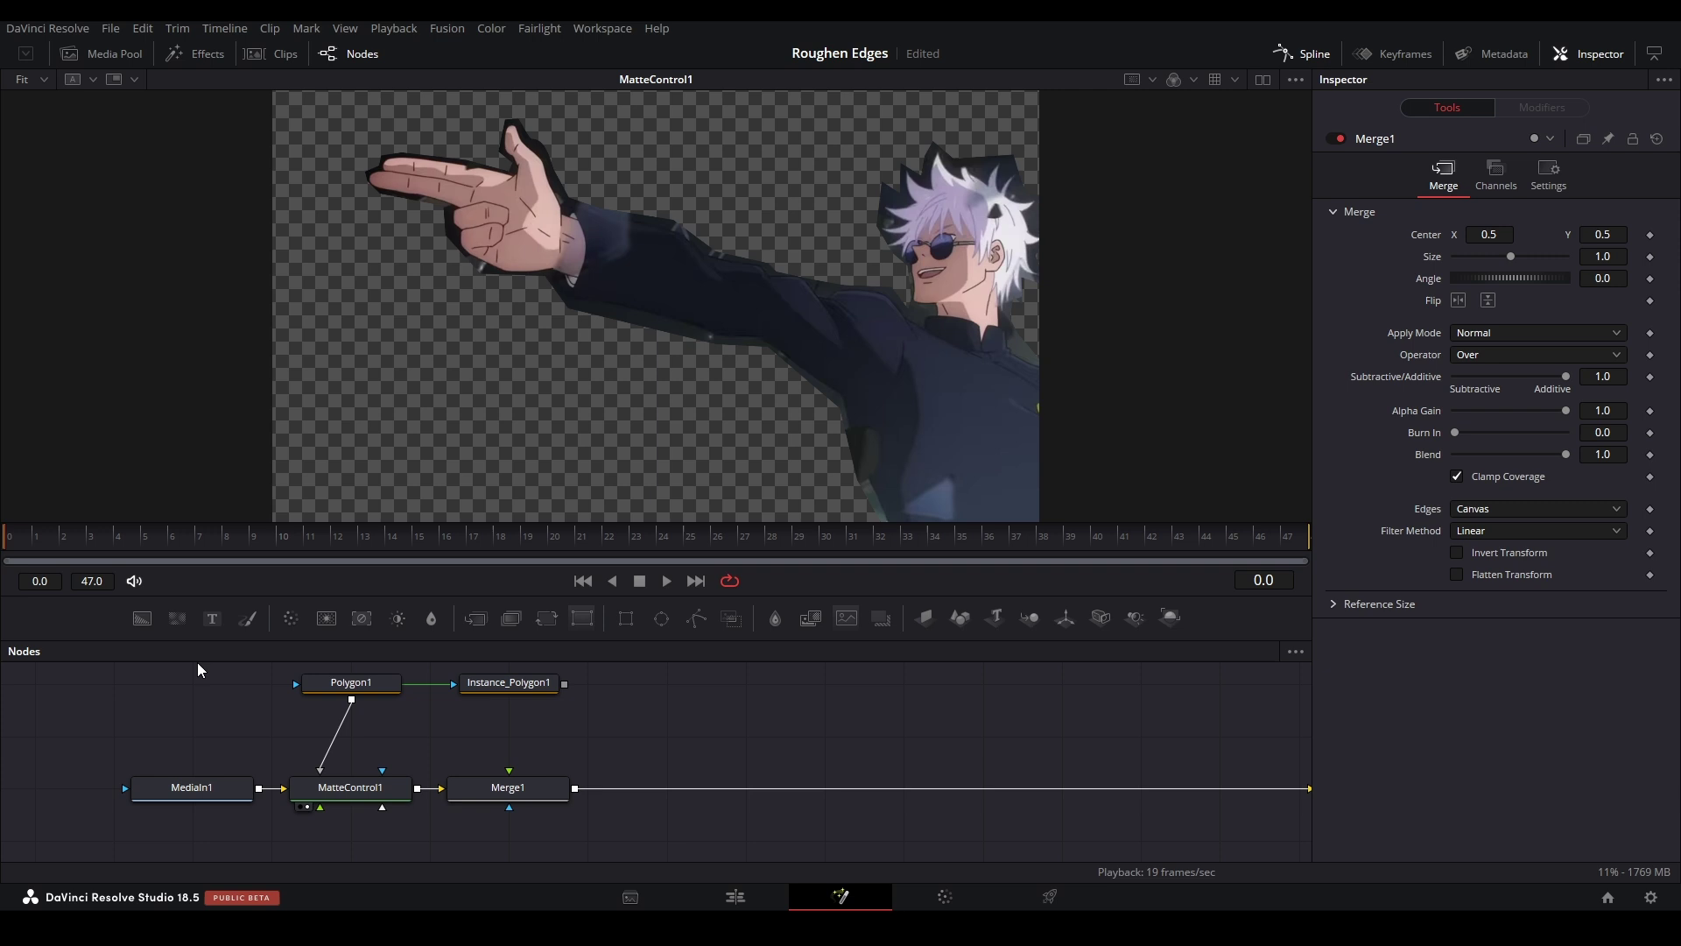
- Feed a Background node masked by Instance_Polygon1 into Merge1 and show Merge1 in the viewer
drag(144, 627, 507, 736)
drag(565, 684, 517, 795)
click(520, 795)
key(2)
drag(615, 734, 615, 747)
scroll(615, 747, up, 1)
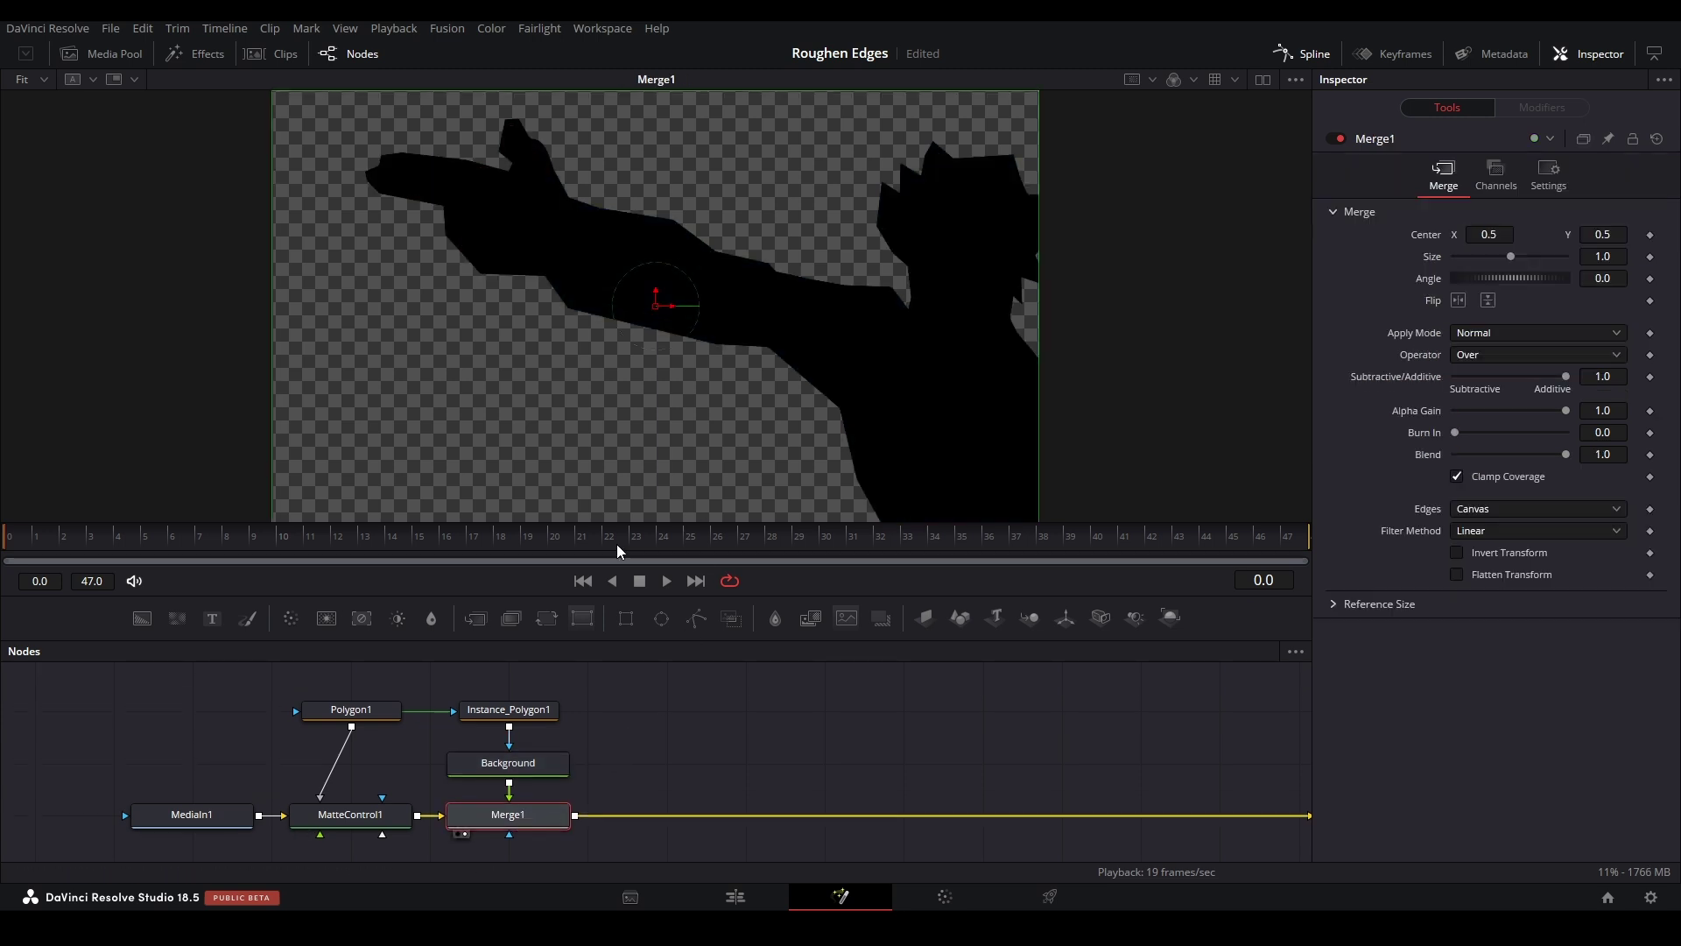
- Save the project and swap the foreground and background inputs of Merge1
key(ctrl+s)
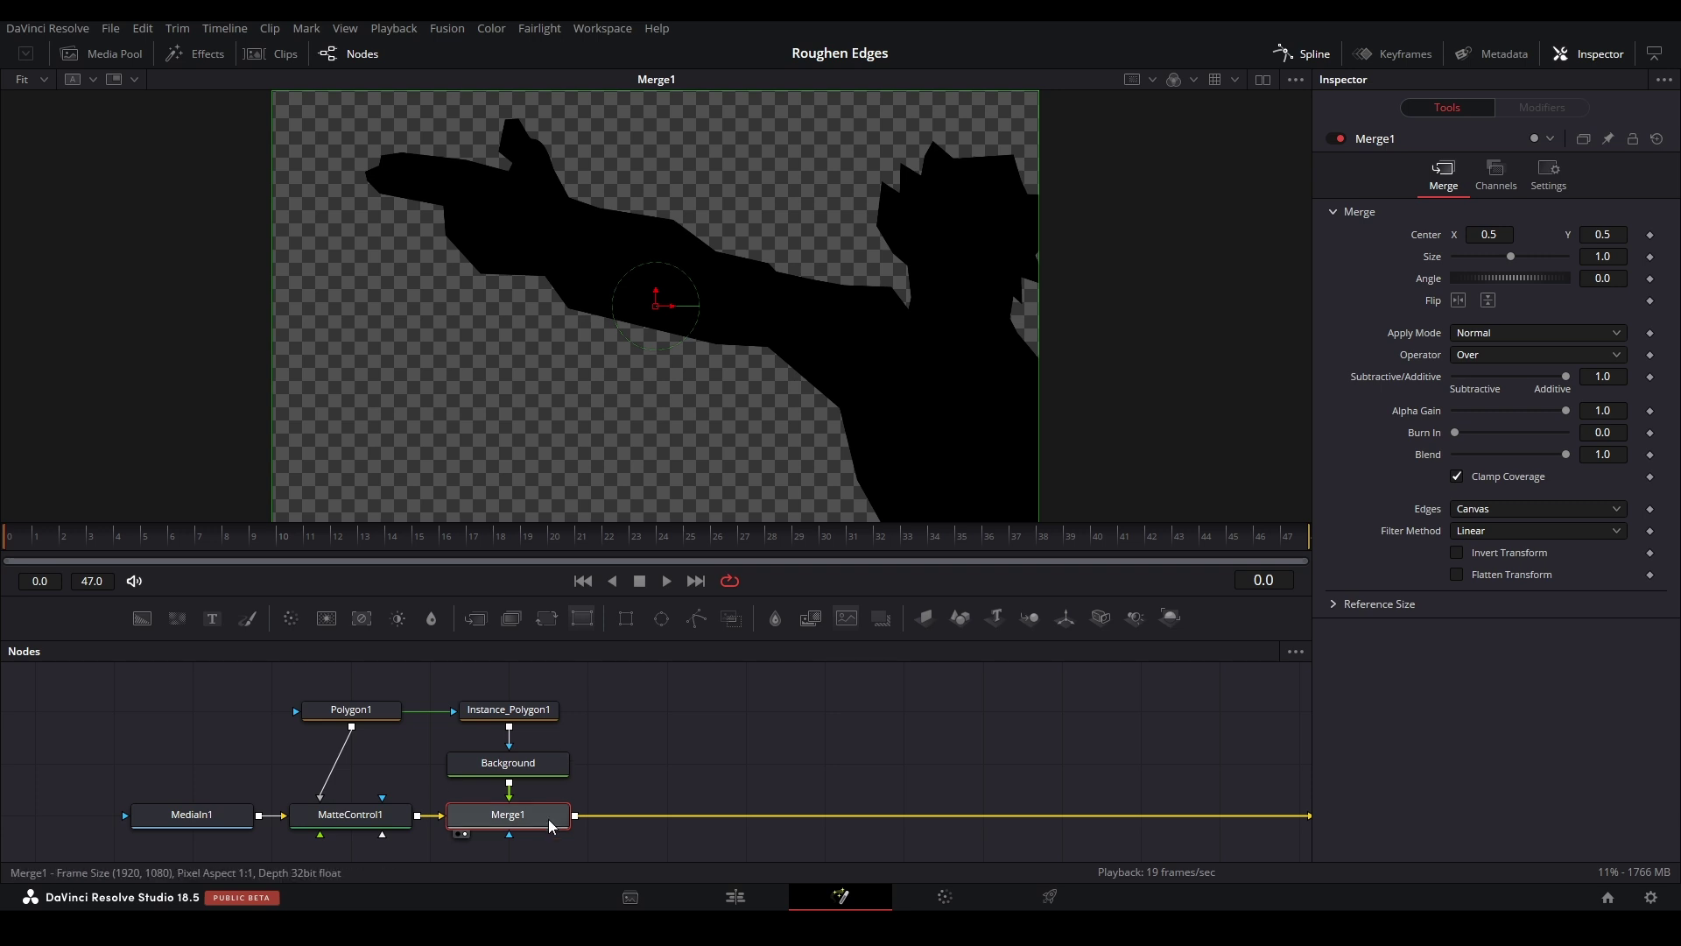
key(ctrl+t)
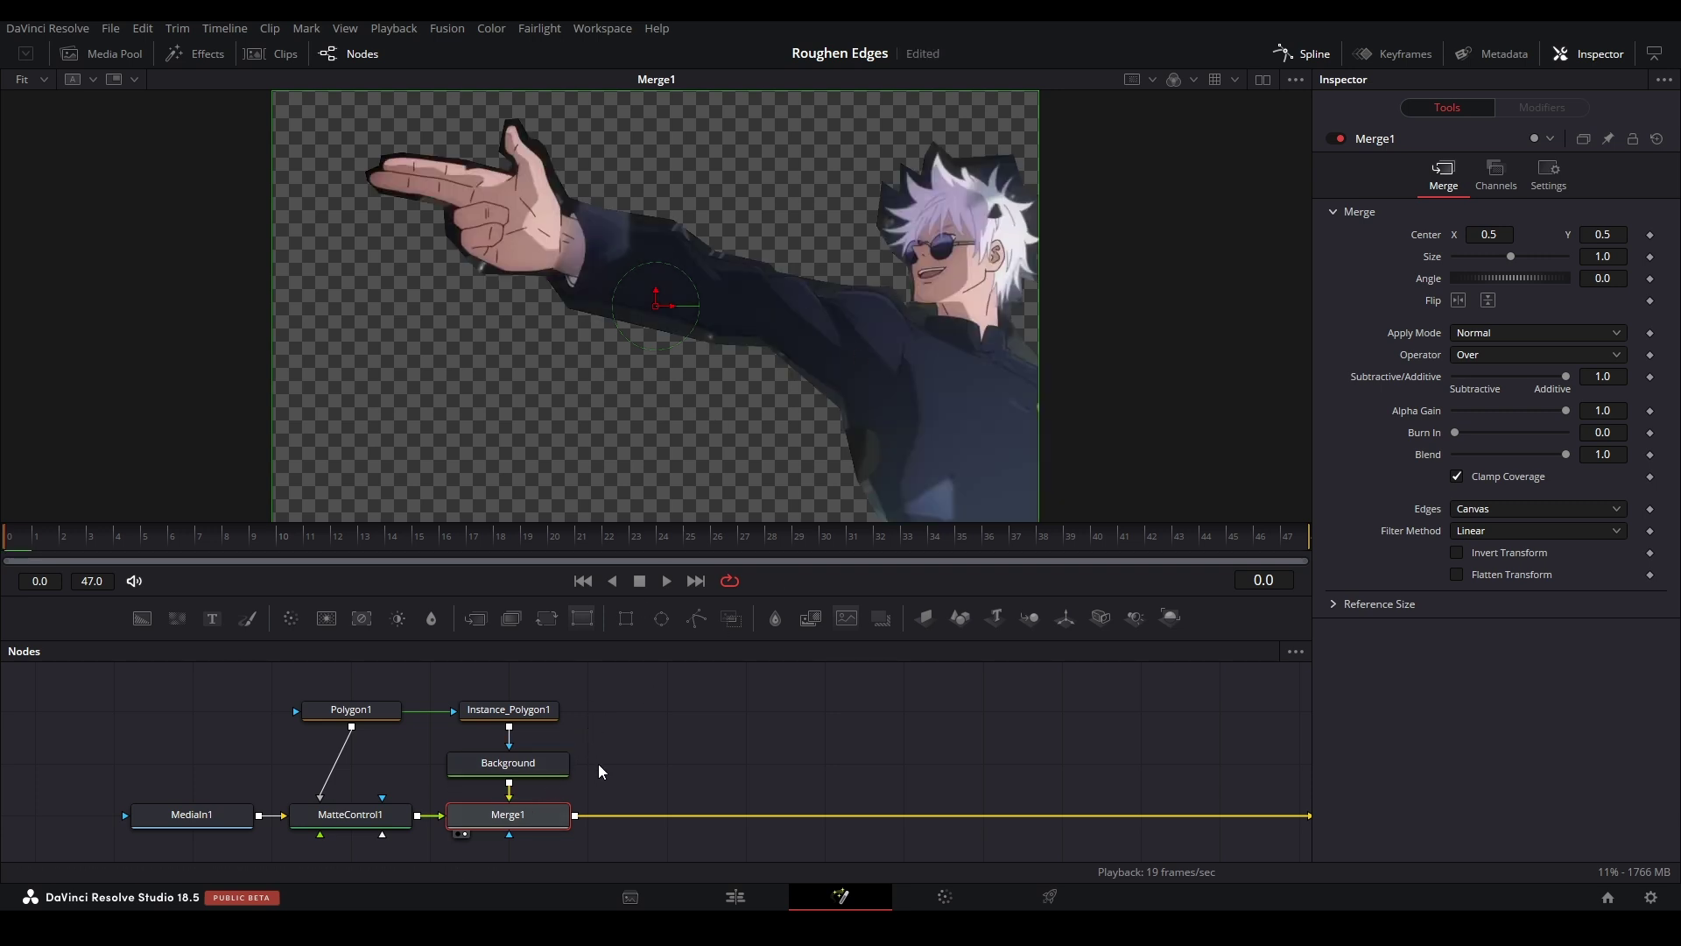
click(600, 770)
- Set Instance_Polygon1's Border Width to about 0.022 and try the rounded border style before returning to the mitered one
click(528, 718)
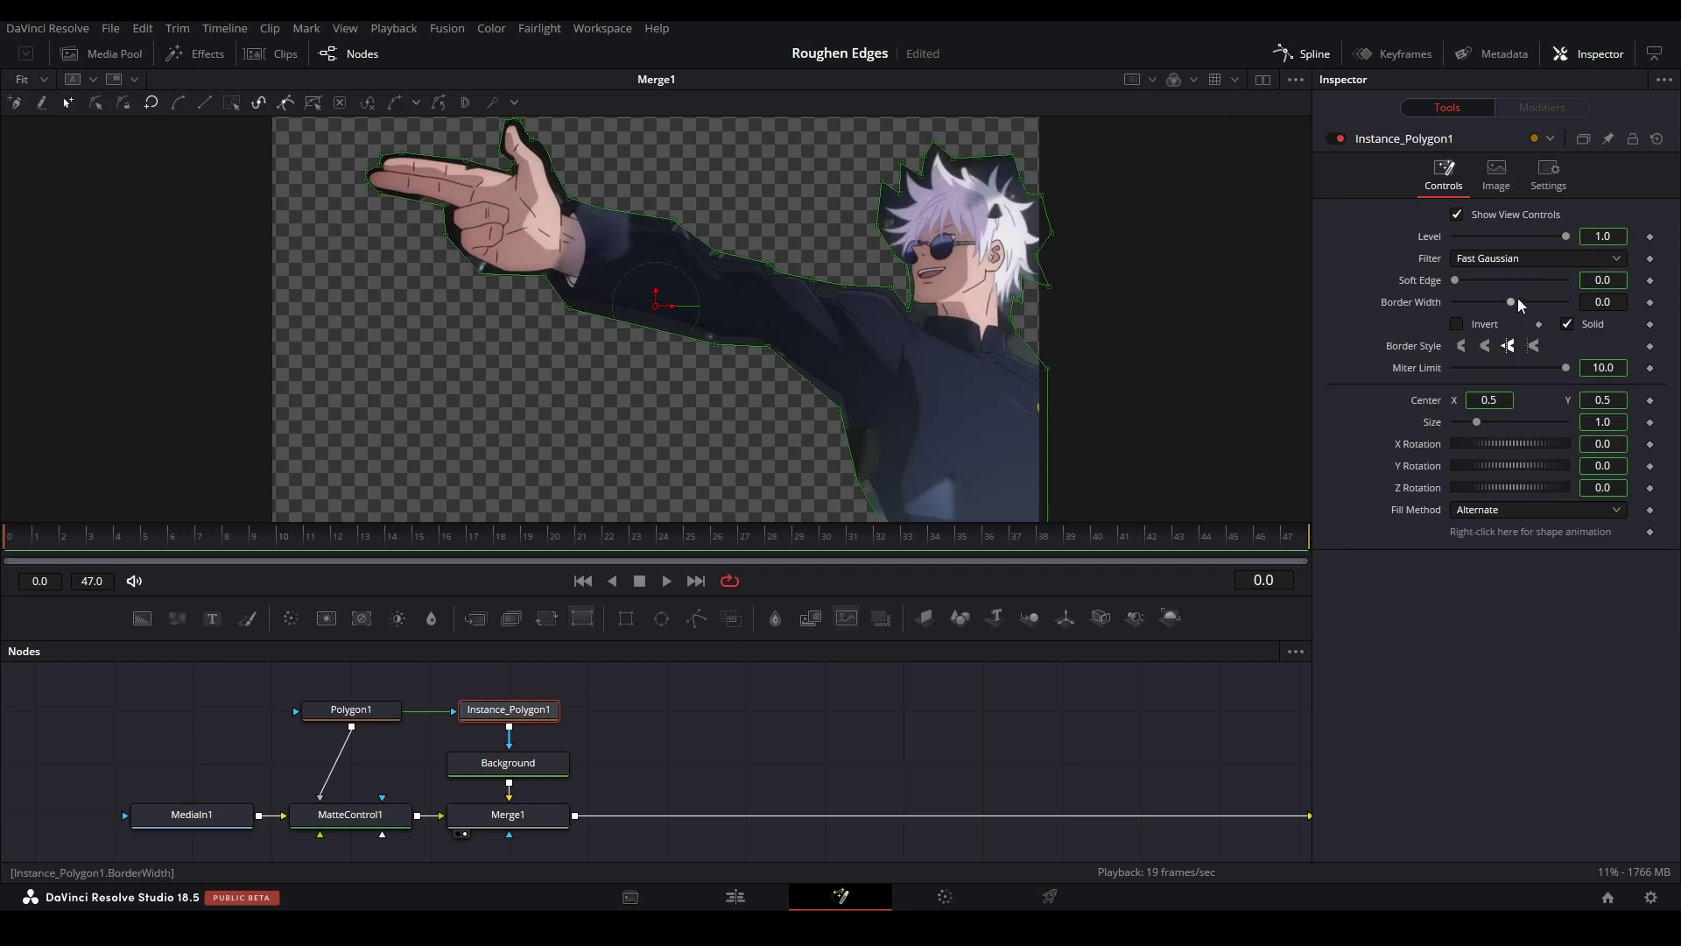
drag(1513, 301, 1521, 301)
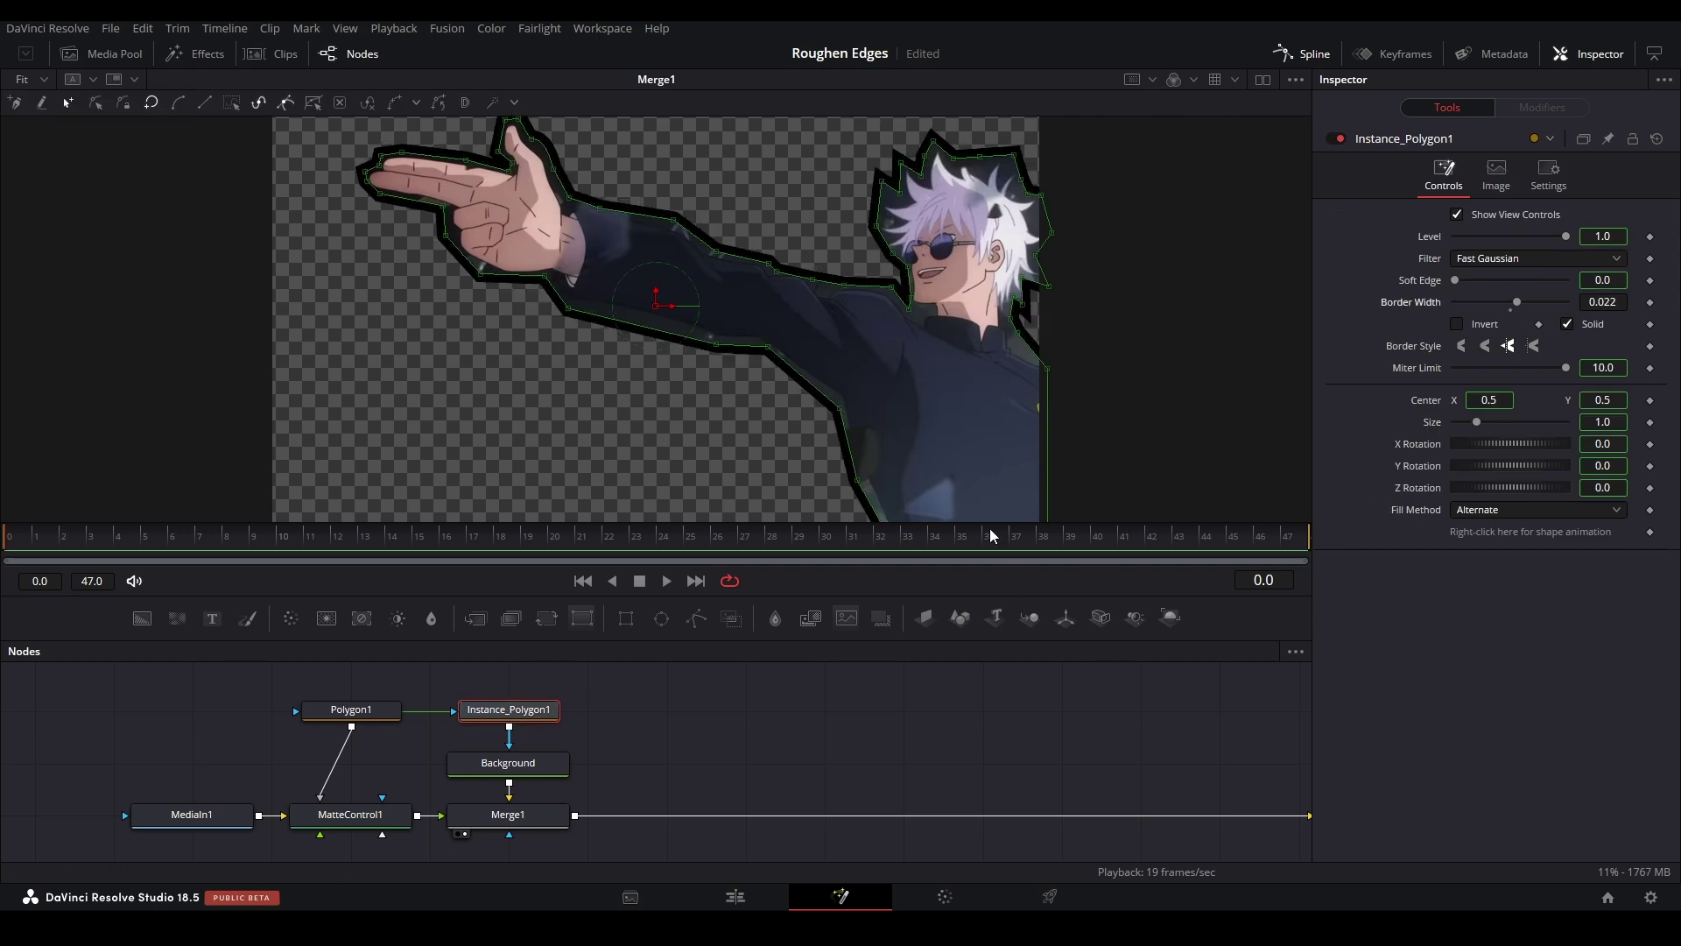
click(1487, 345)
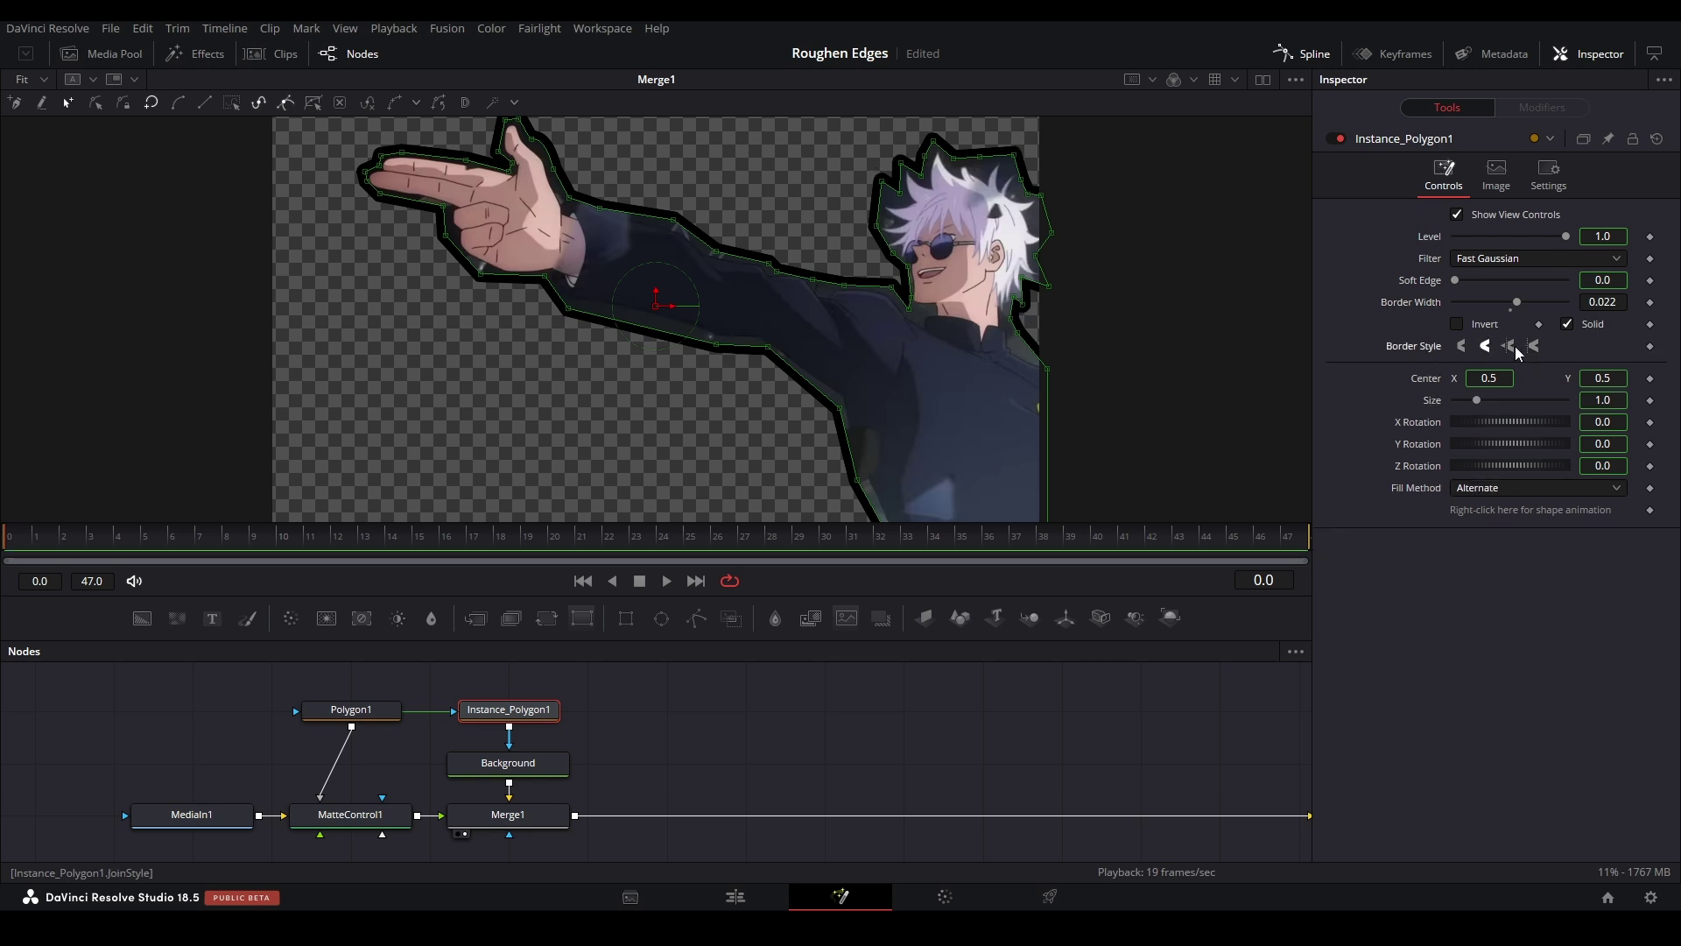
click(1512, 348)
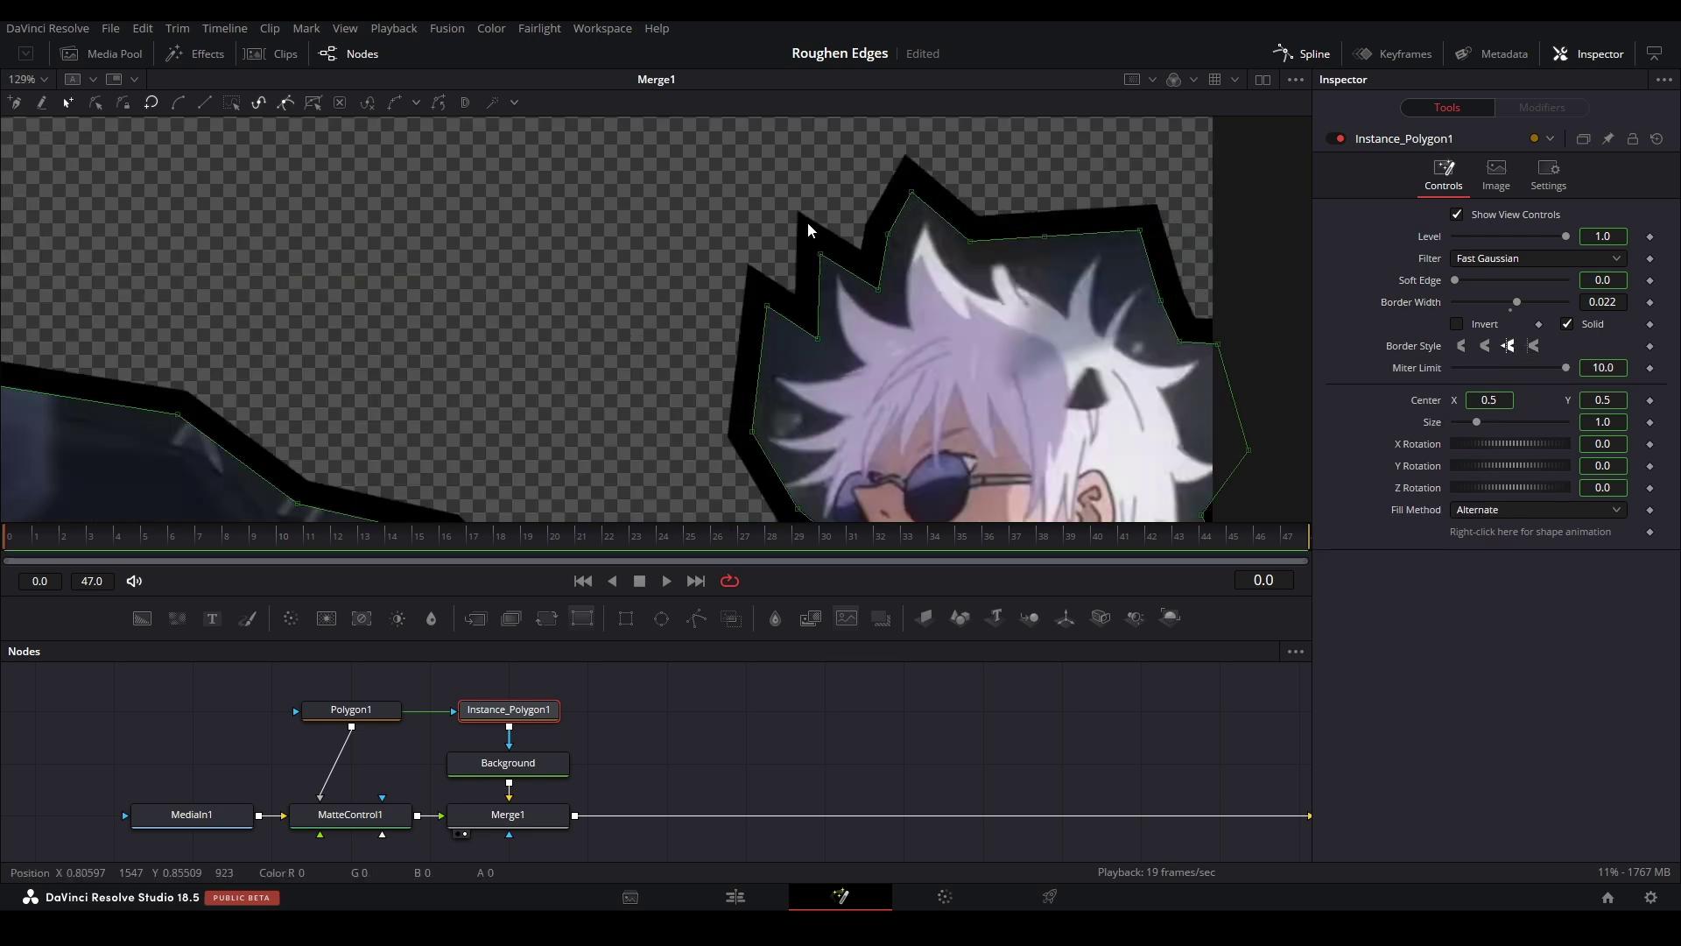
- Change the Background node's color to white
click(508, 762)
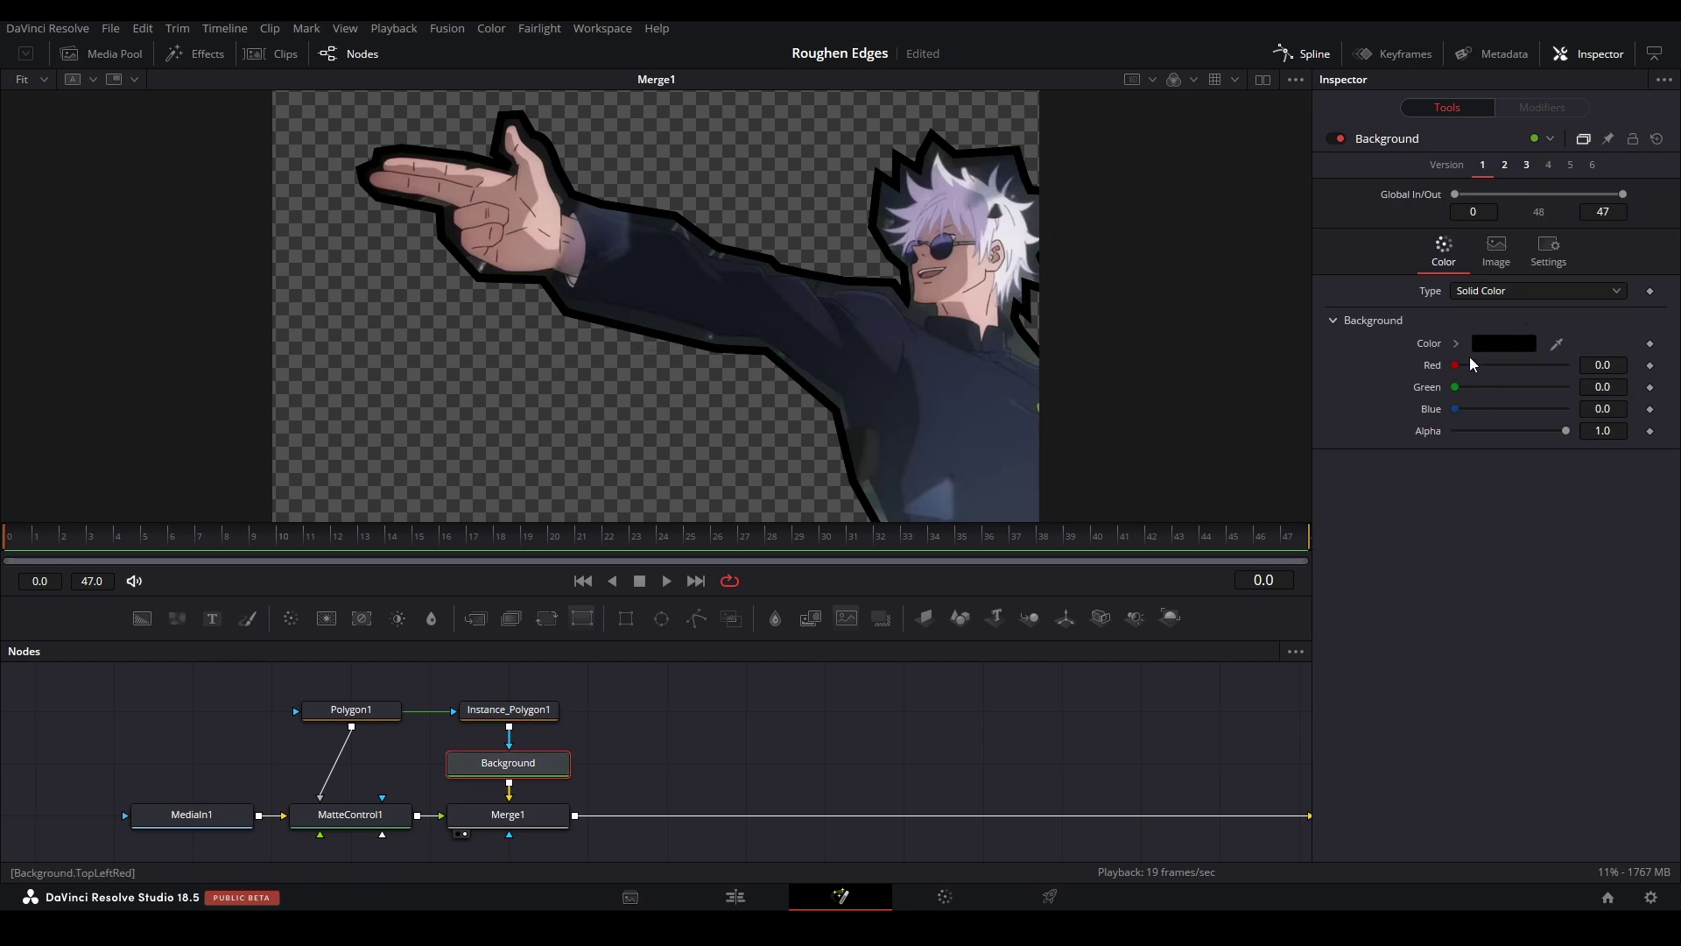
click(1460, 345)
click(1453, 360)
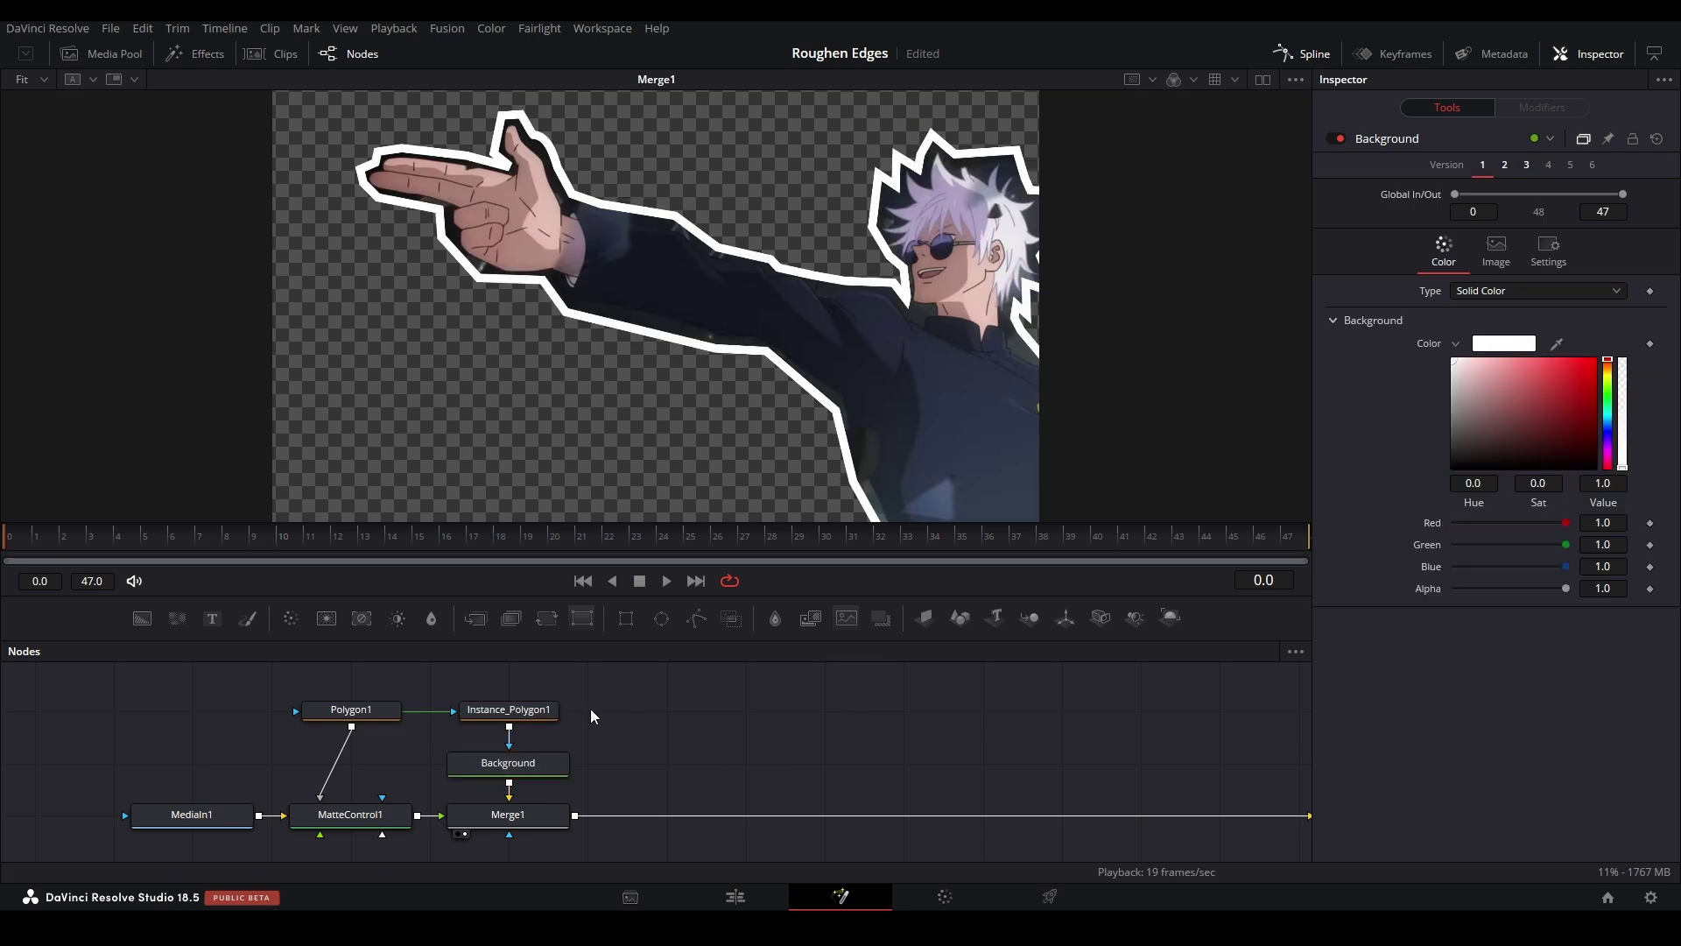
- Set the Border Width of Instance_Polygon1 to 0.0124 and save the project
click(555, 710)
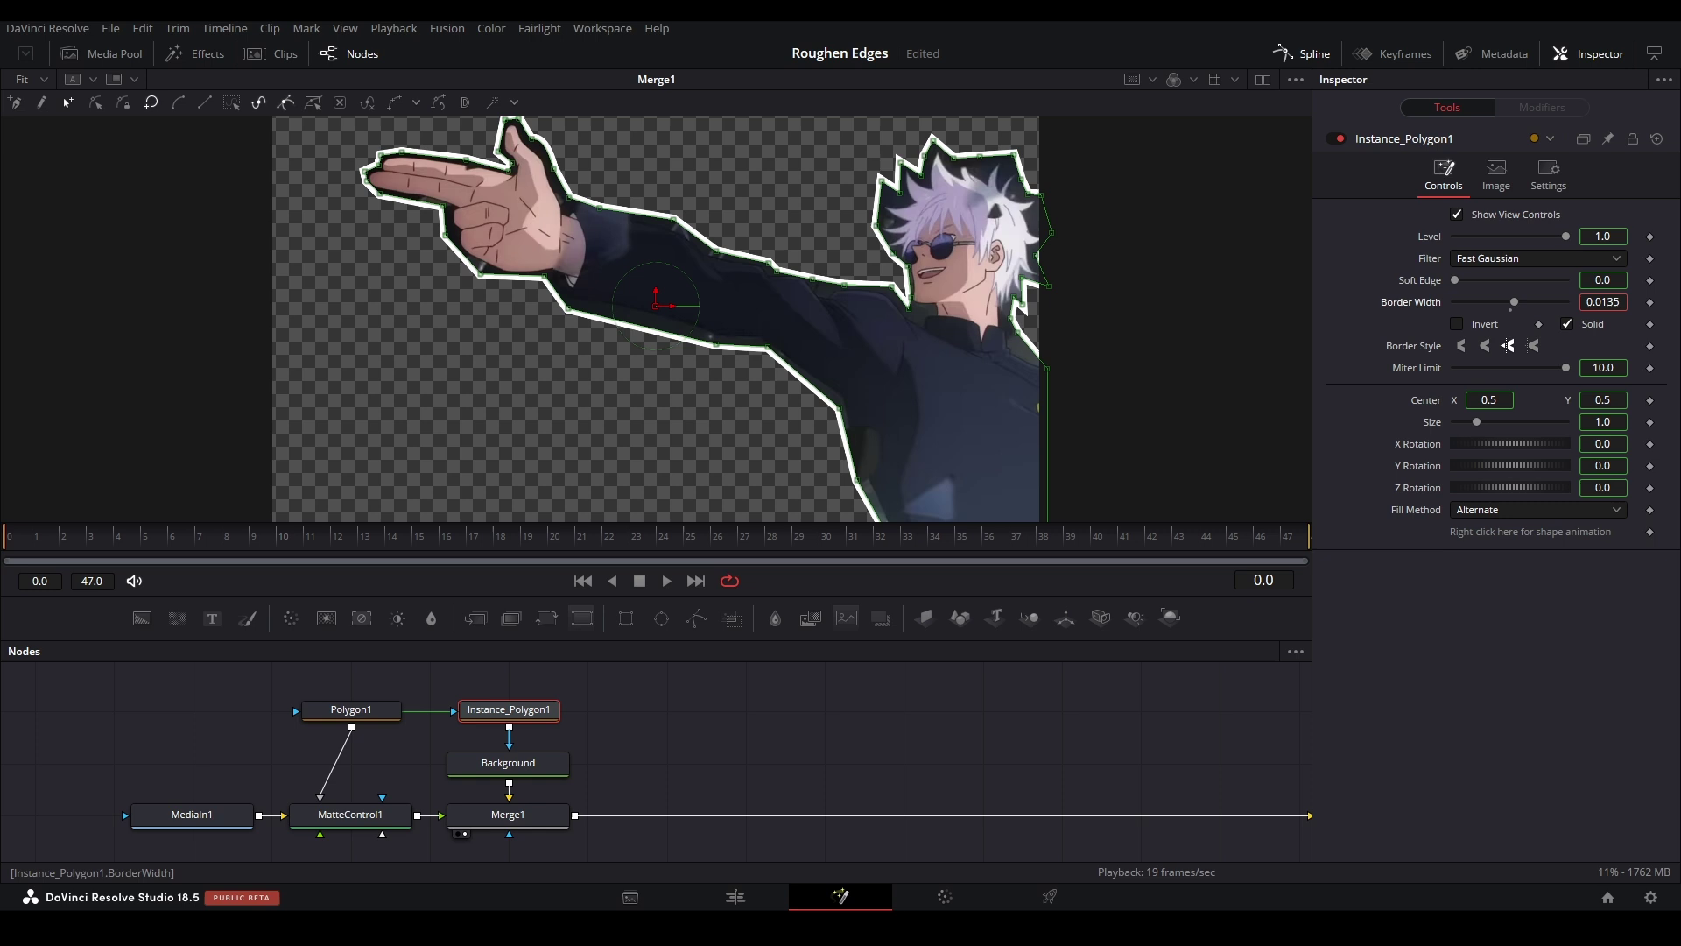
click(764, 753)
scroll(571, 747, down, 2)
scroll(613, 727, up, 2)
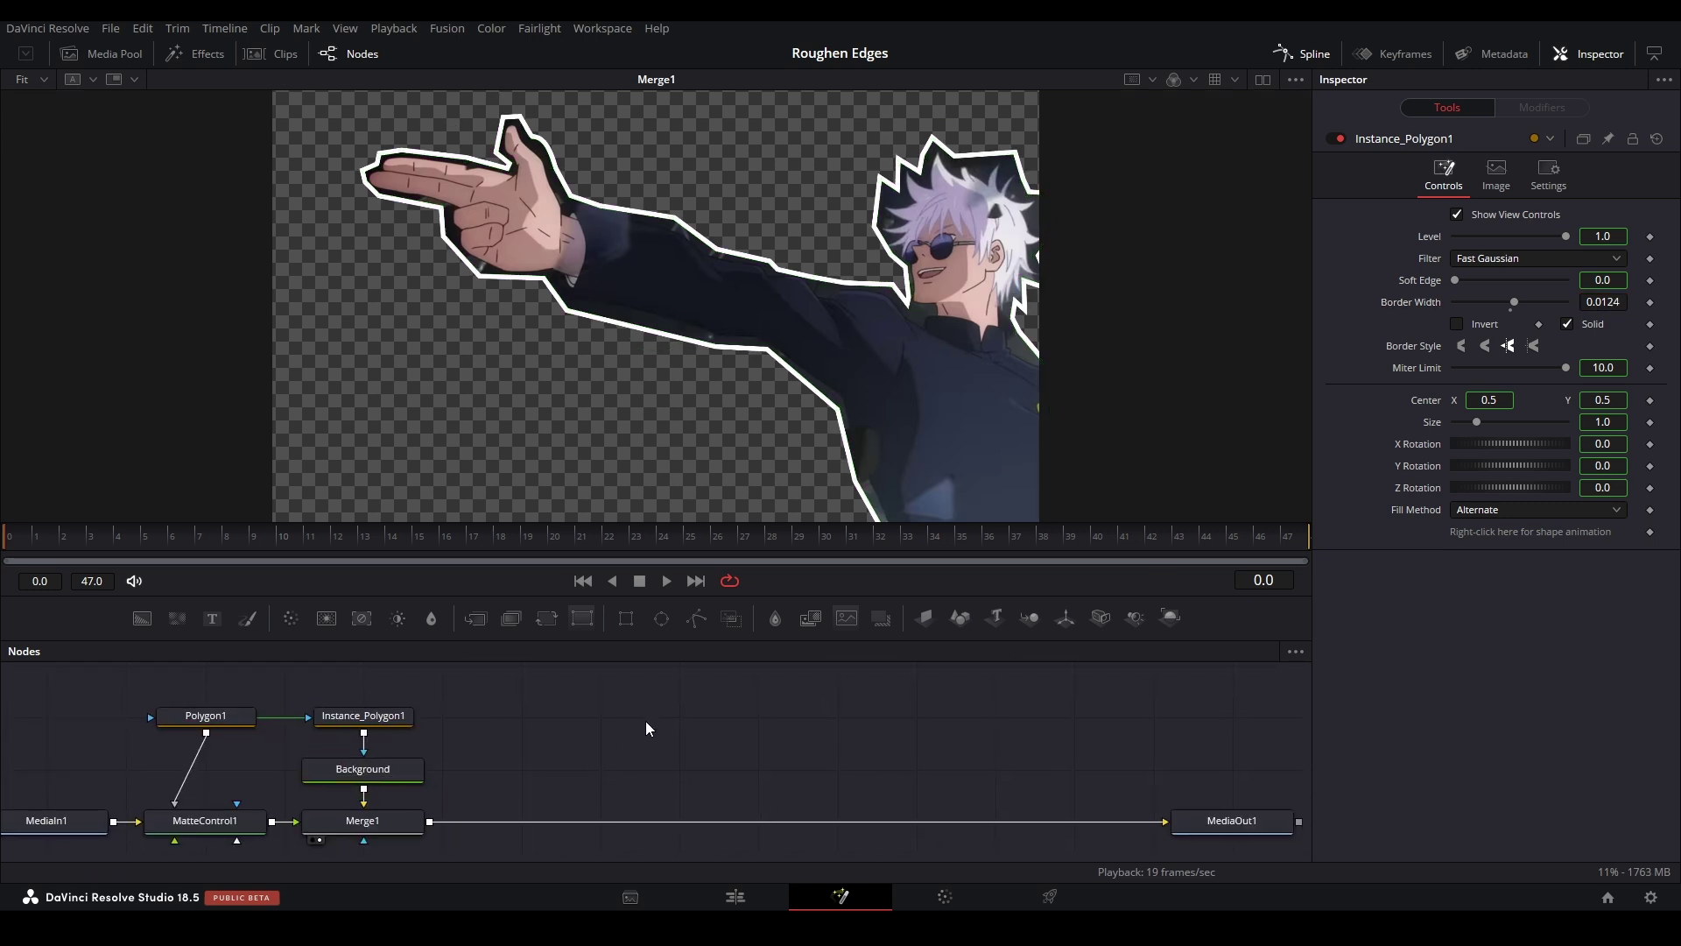
- Add a Displace node between Merge1 and MediaOut1
key(shift+space)
text(displace)
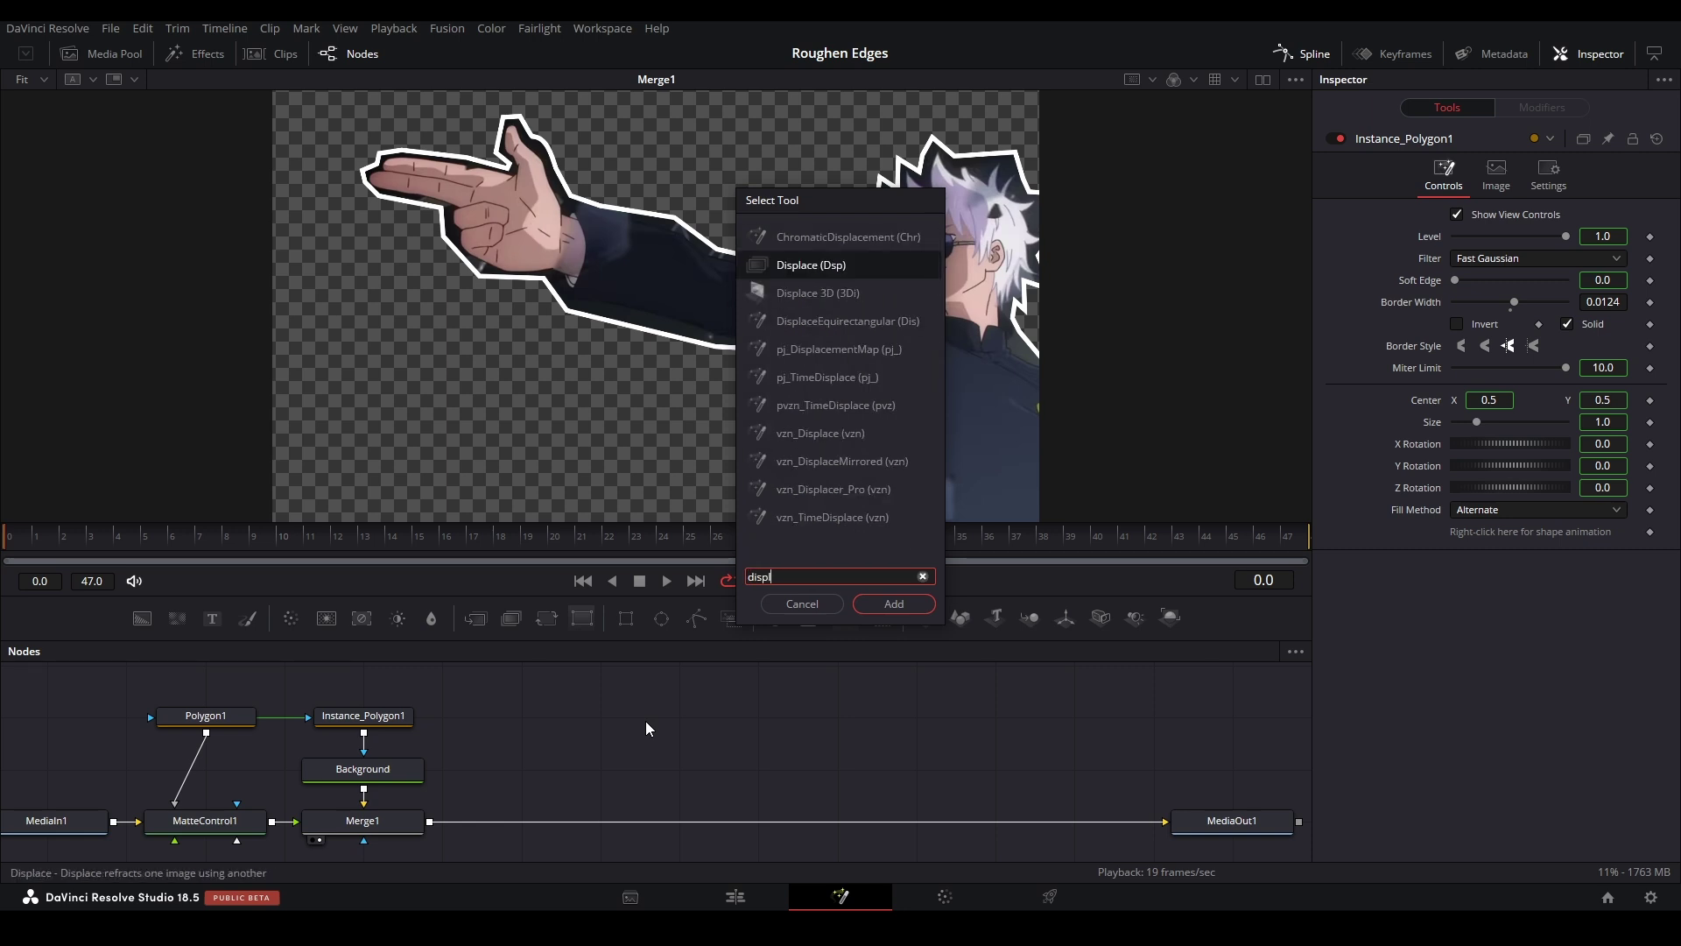
key(Return)
drag(674, 724, 578, 819)
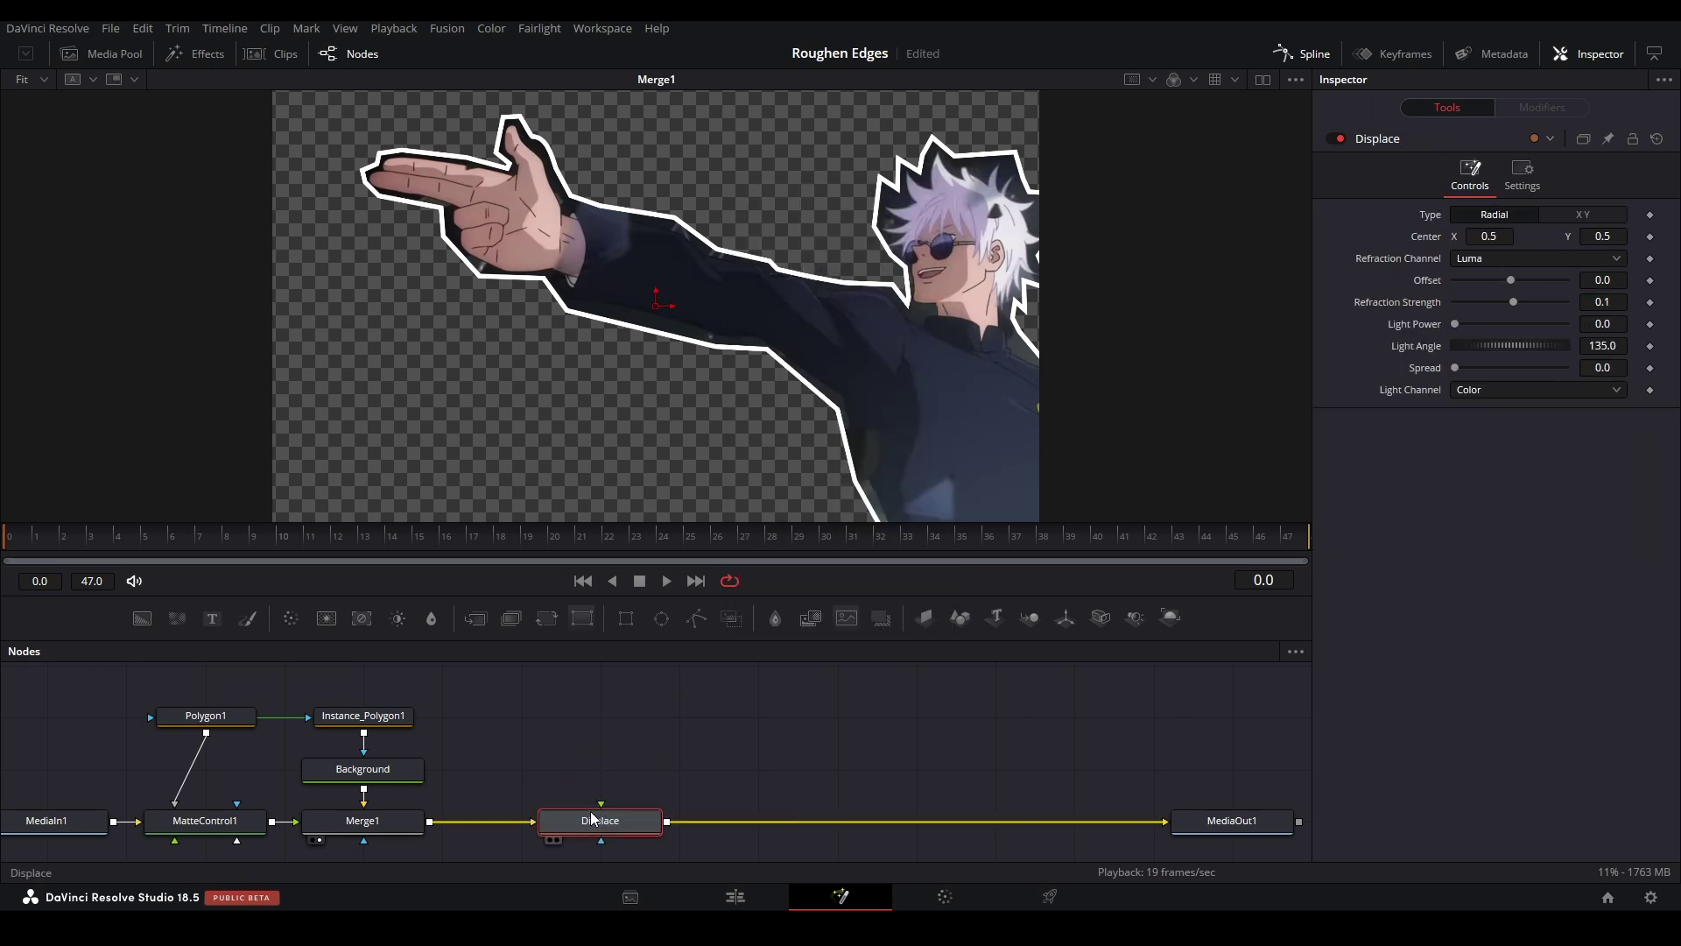
- Add a FastNoise node and place it above the Displace node
click(565, 741)
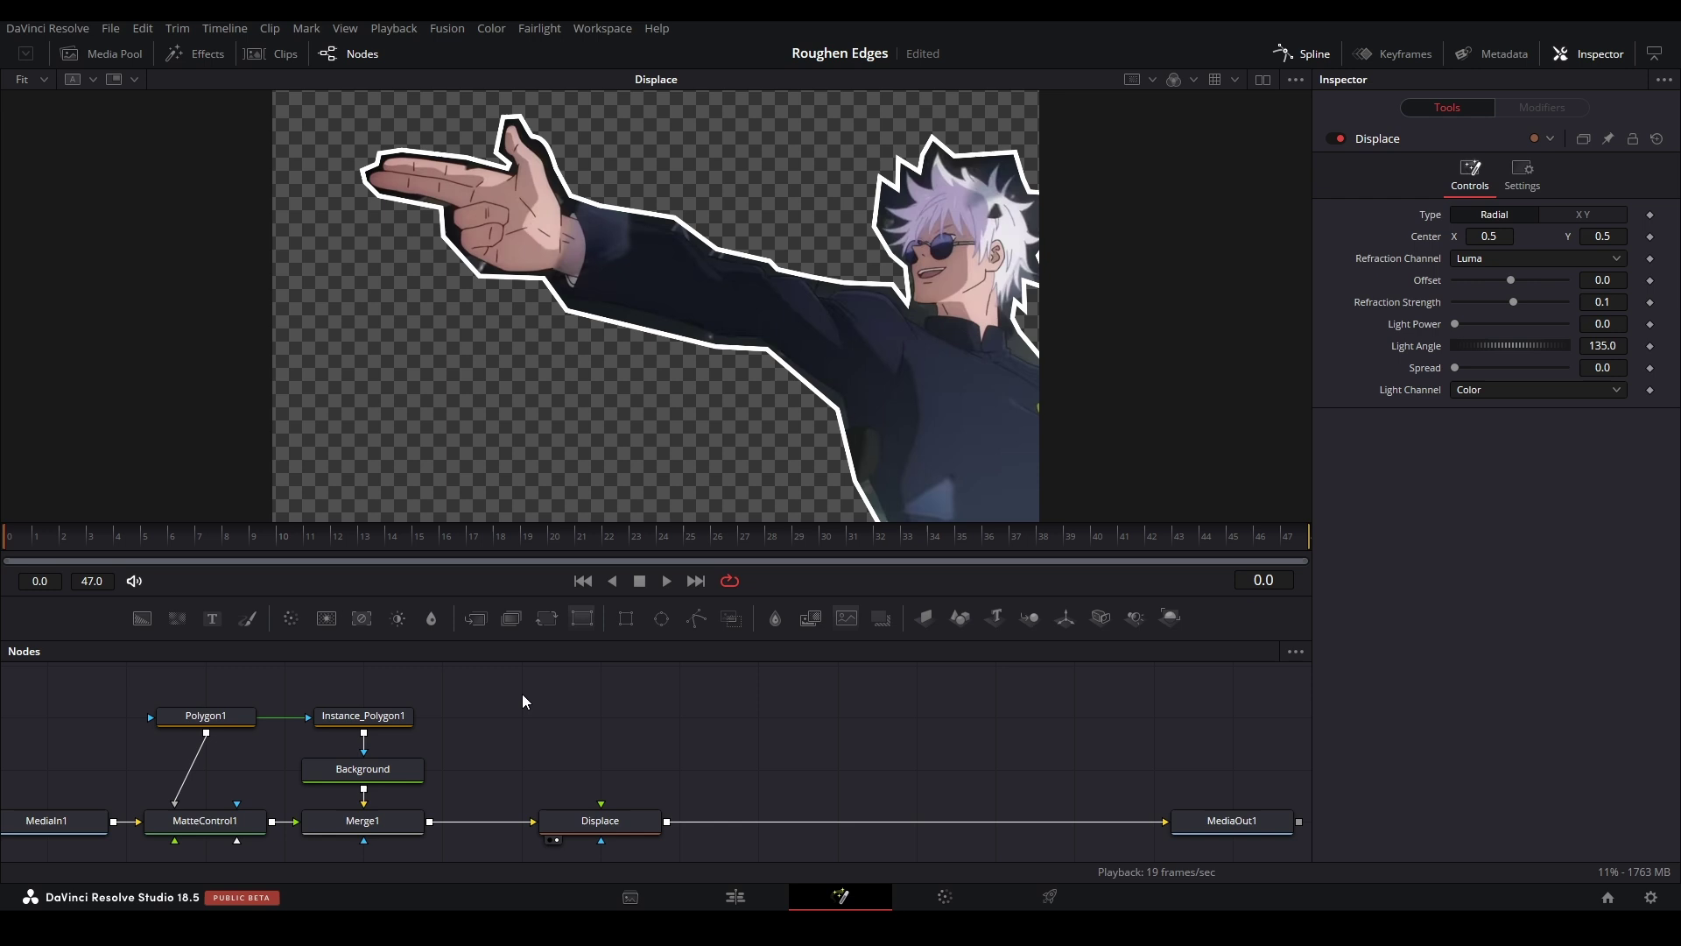
key(shift+space)
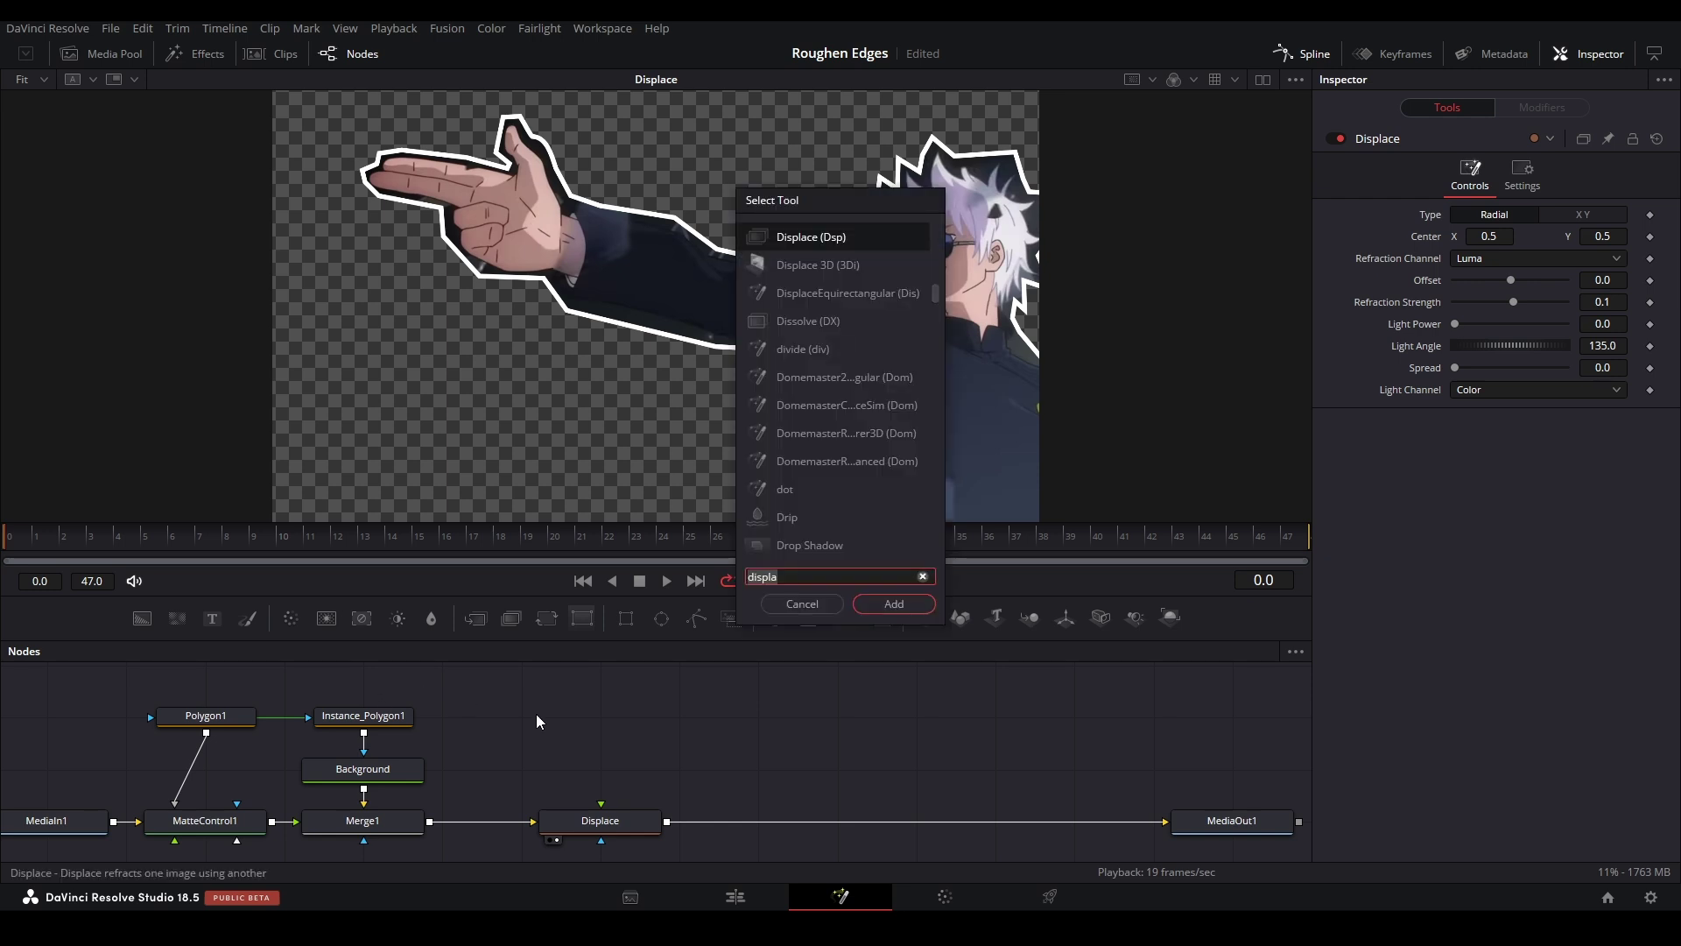
text(fn)
key(Return)
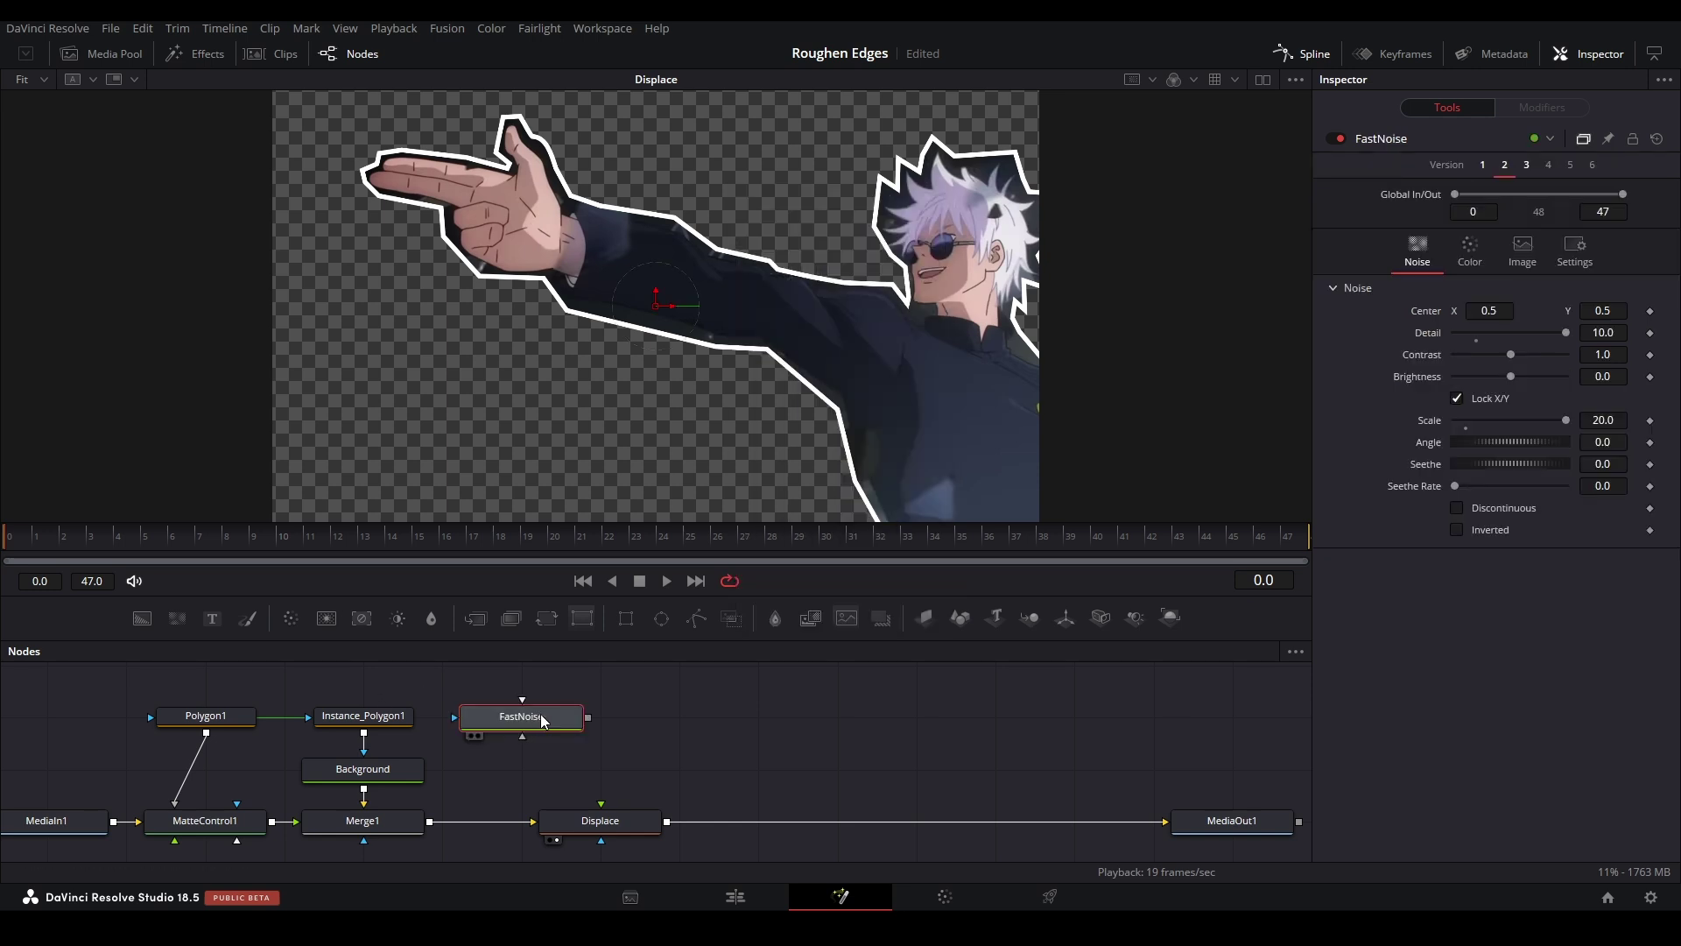
drag(542, 720, 619, 671)
- Add a Create Bump Map node between FastNoise and Displace, feeding the bump map into Displace's foreground input
key(shift+space)
text(fn)
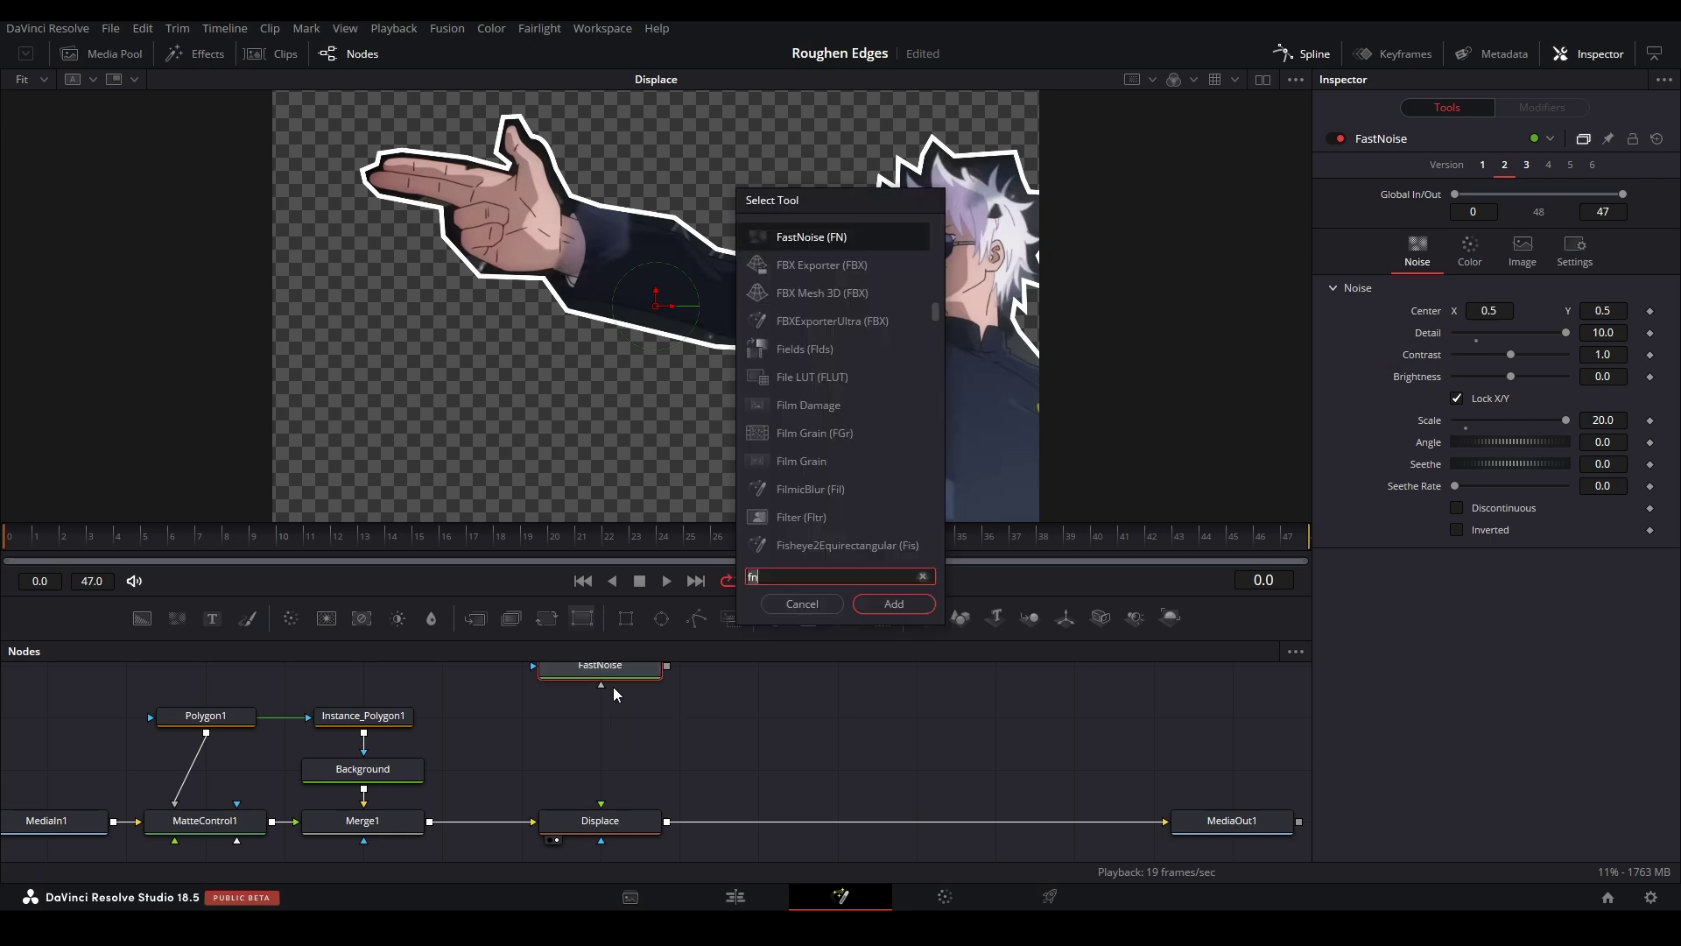
text(create)
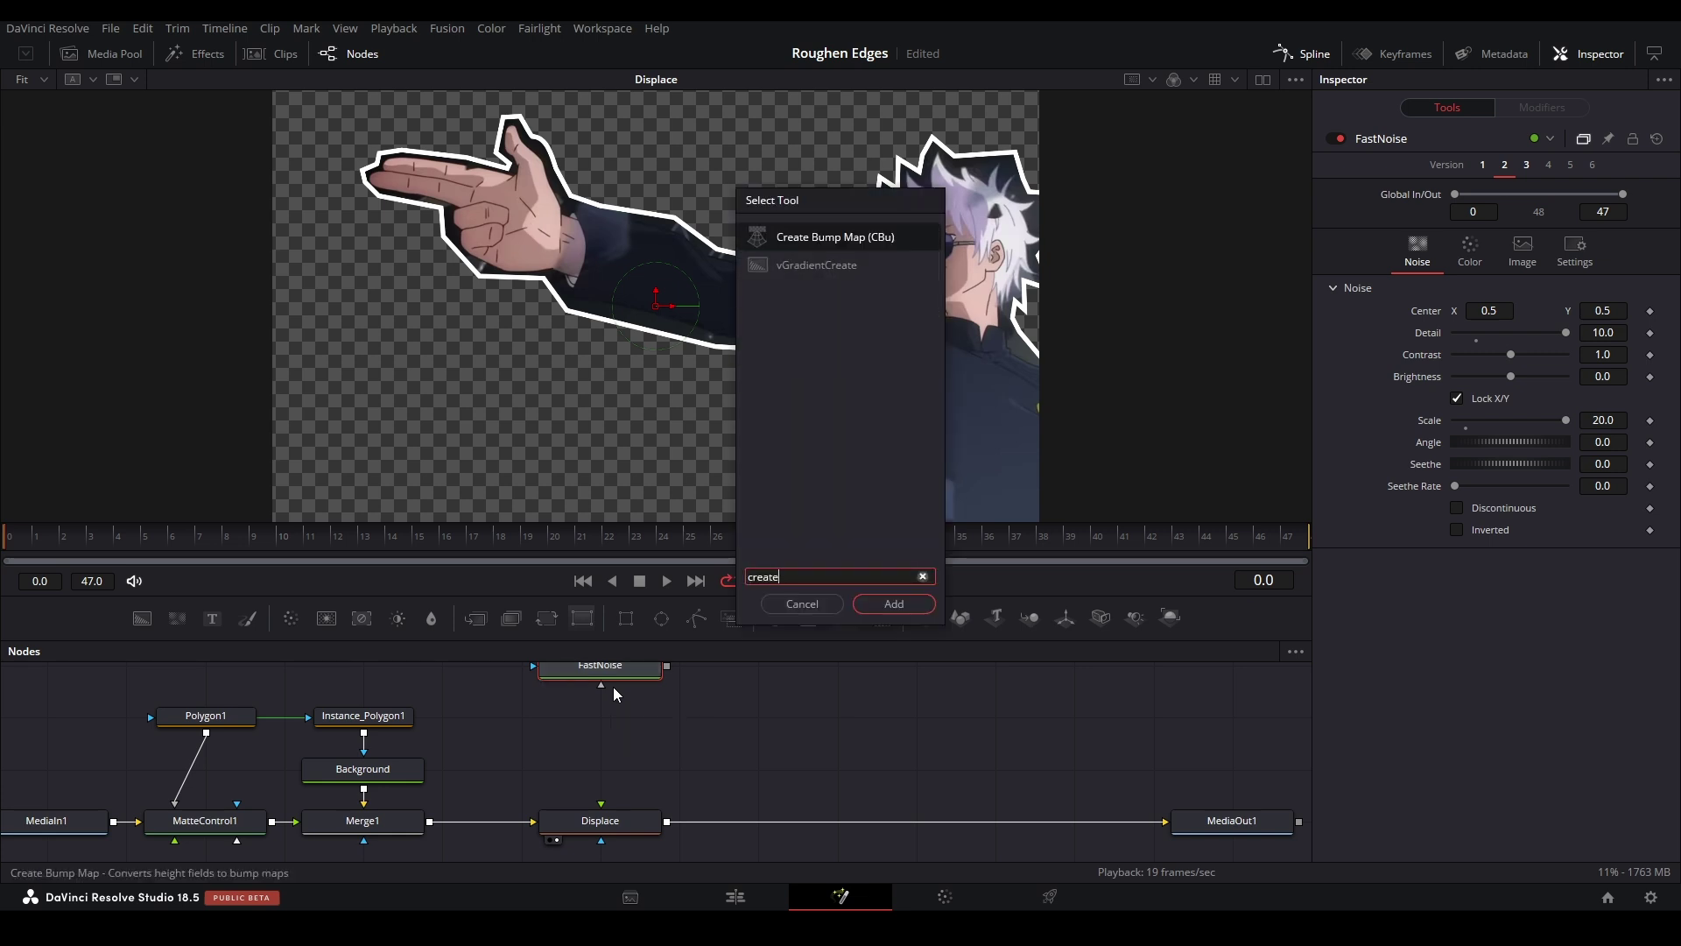
key(Return)
drag(775, 709, 613, 828)
drag(691, 776, 630, 768)
- View the FastNoise node and set its Scale to 170 and Contrast to 5.0
click(632, 715)
key(1)
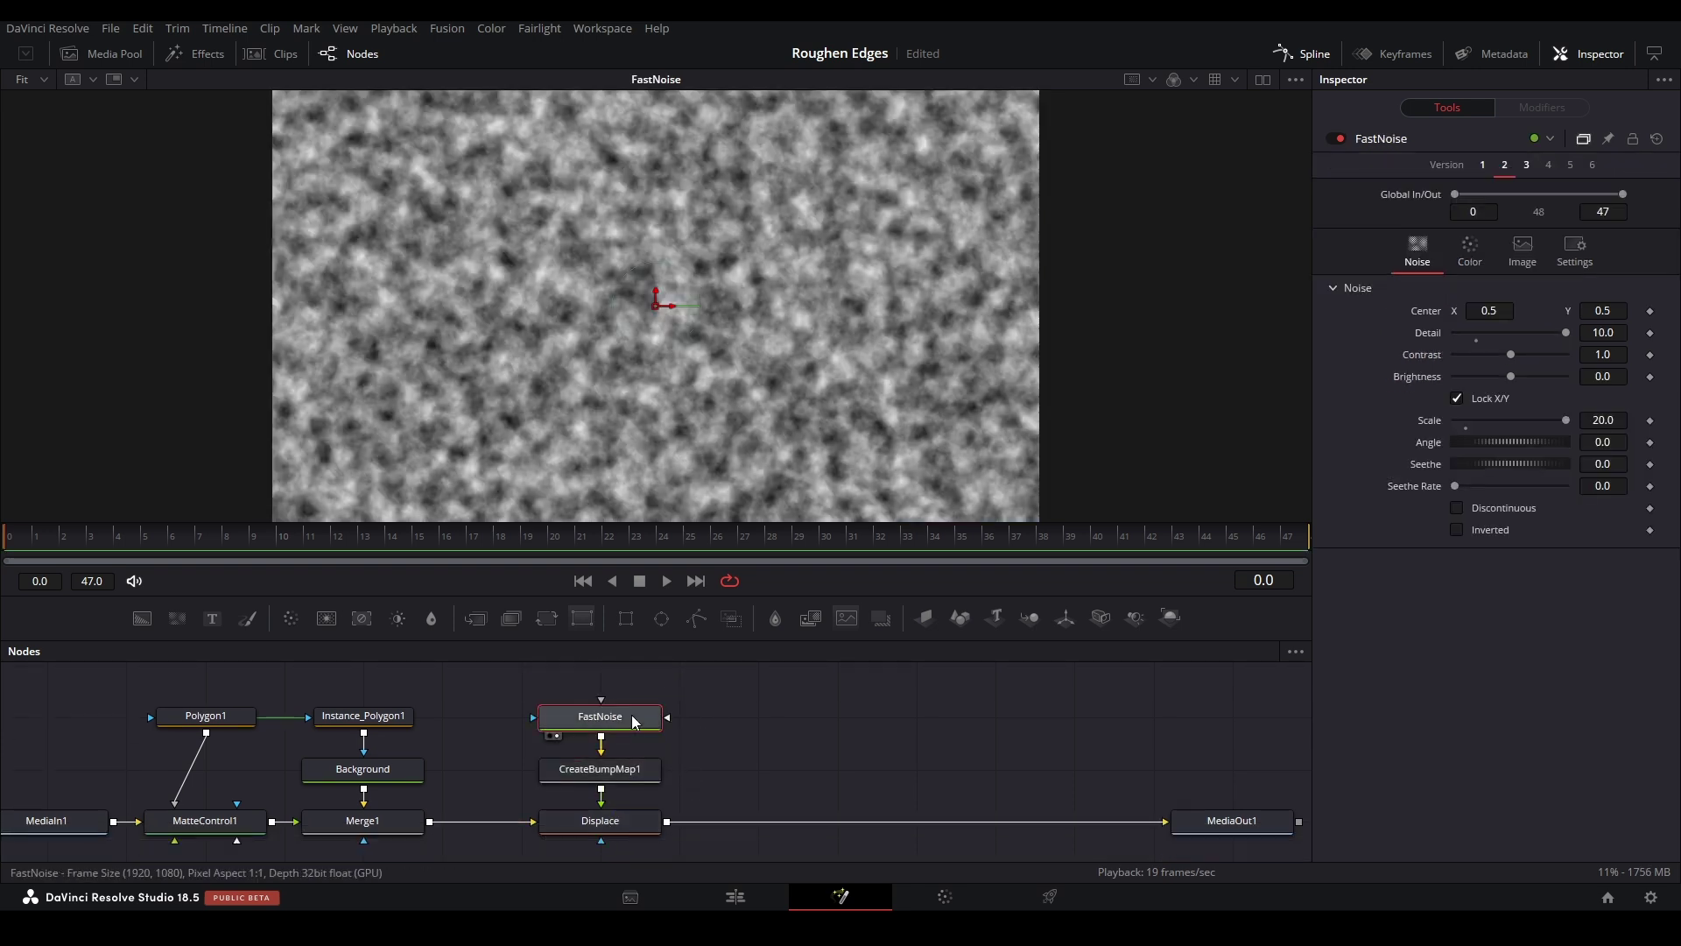
click(1603, 420)
text(0)
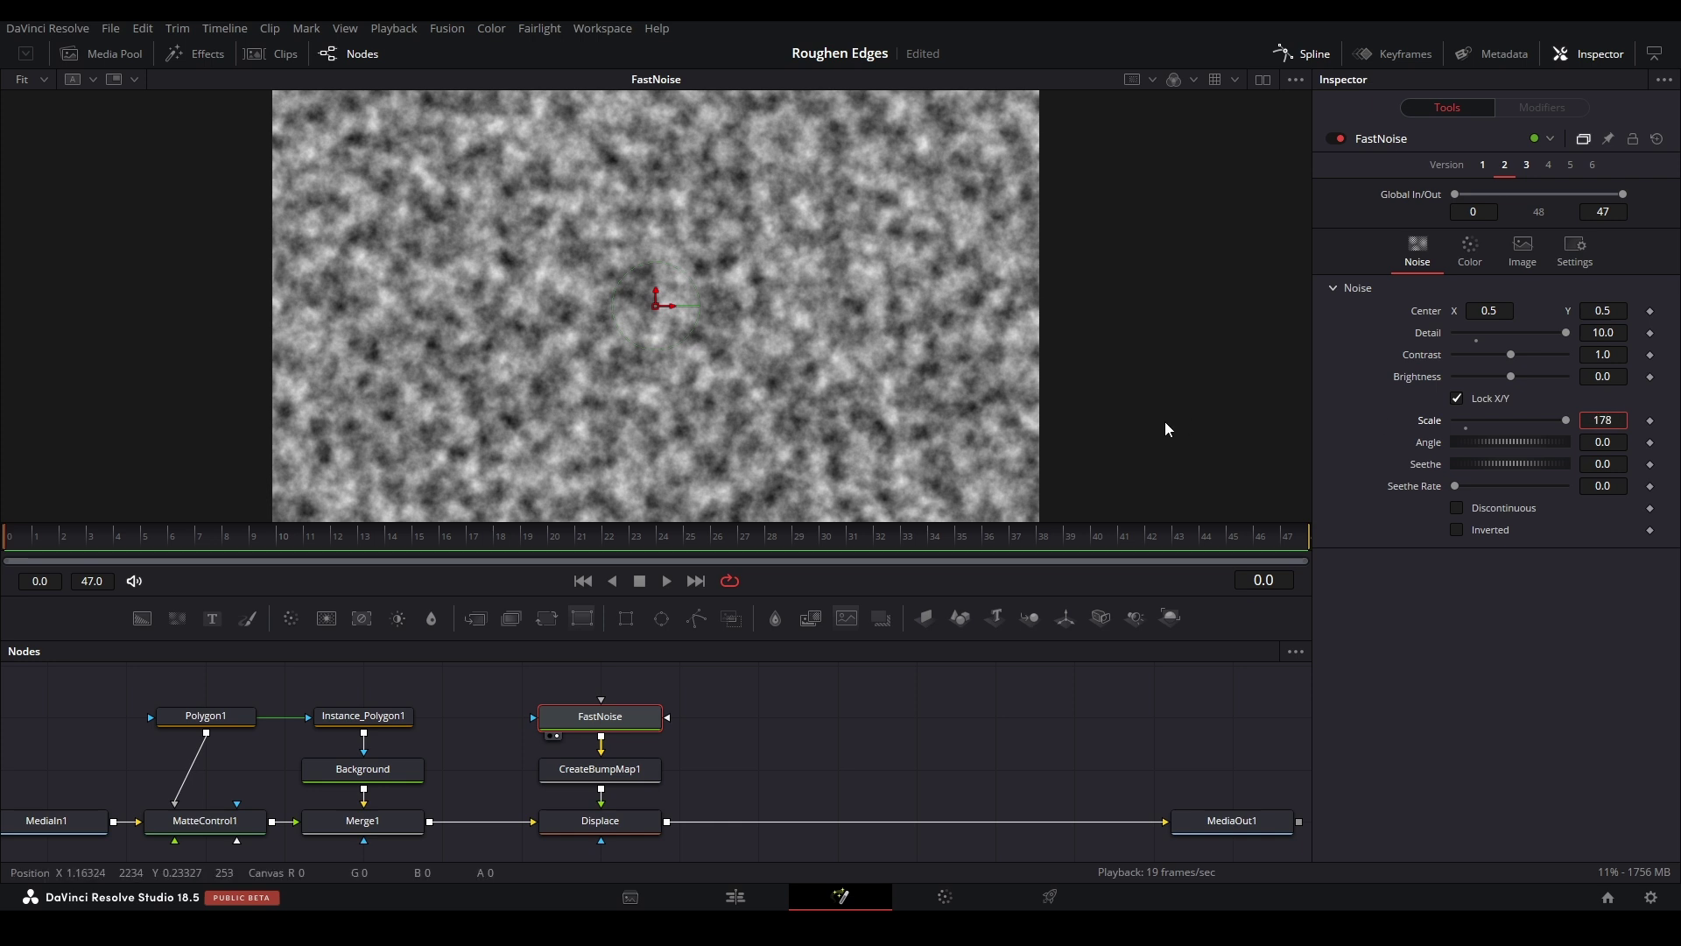
text(70)
key(Tab)
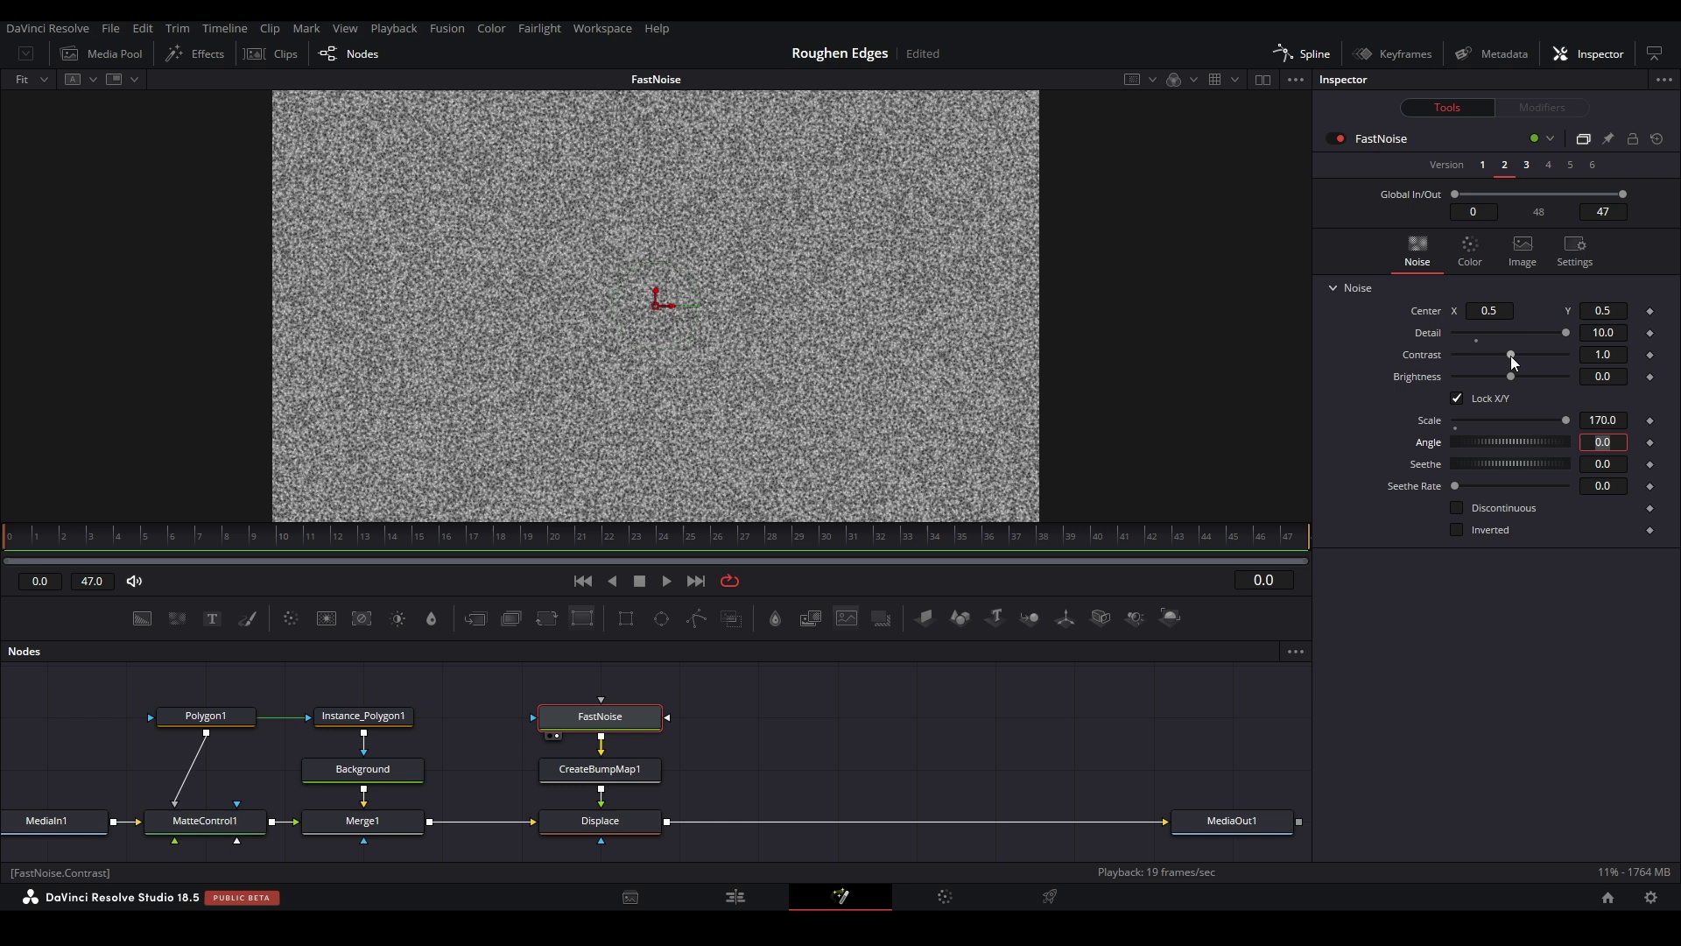
drag(1510, 354, 1642, 360)
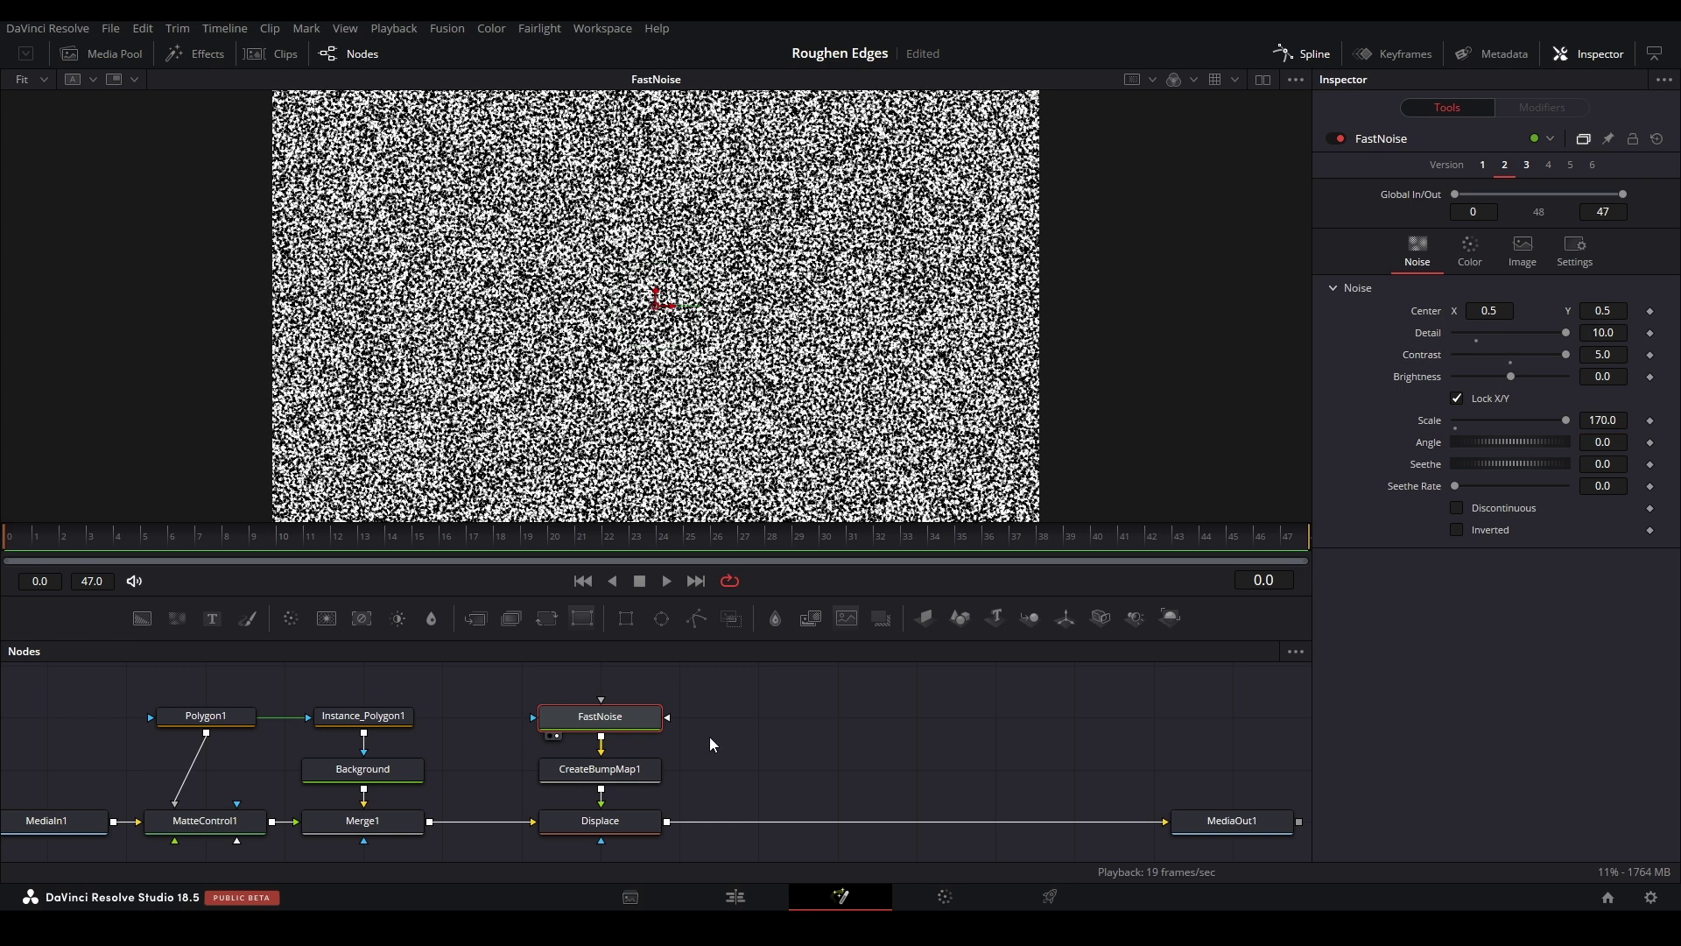
- View CreateBumpMap1 and set its Filter Size to 5, Clamp Normal.Z to 1.0 and Height Scale to 100
click(645, 769)
key(1)
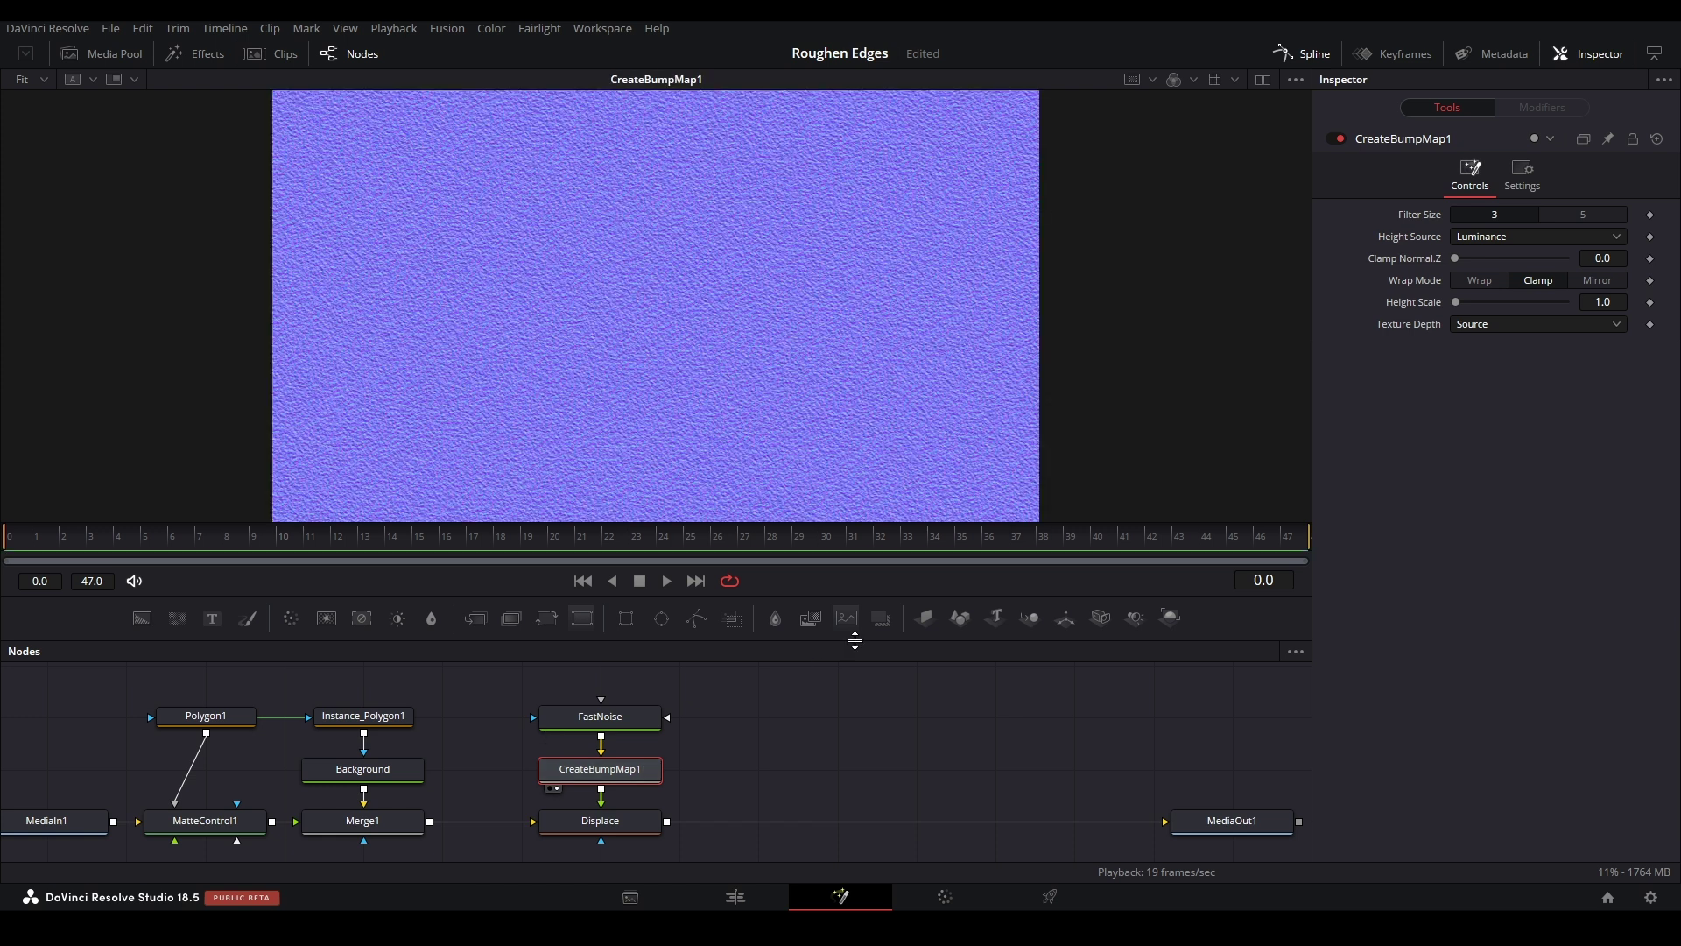
click(1572, 215)
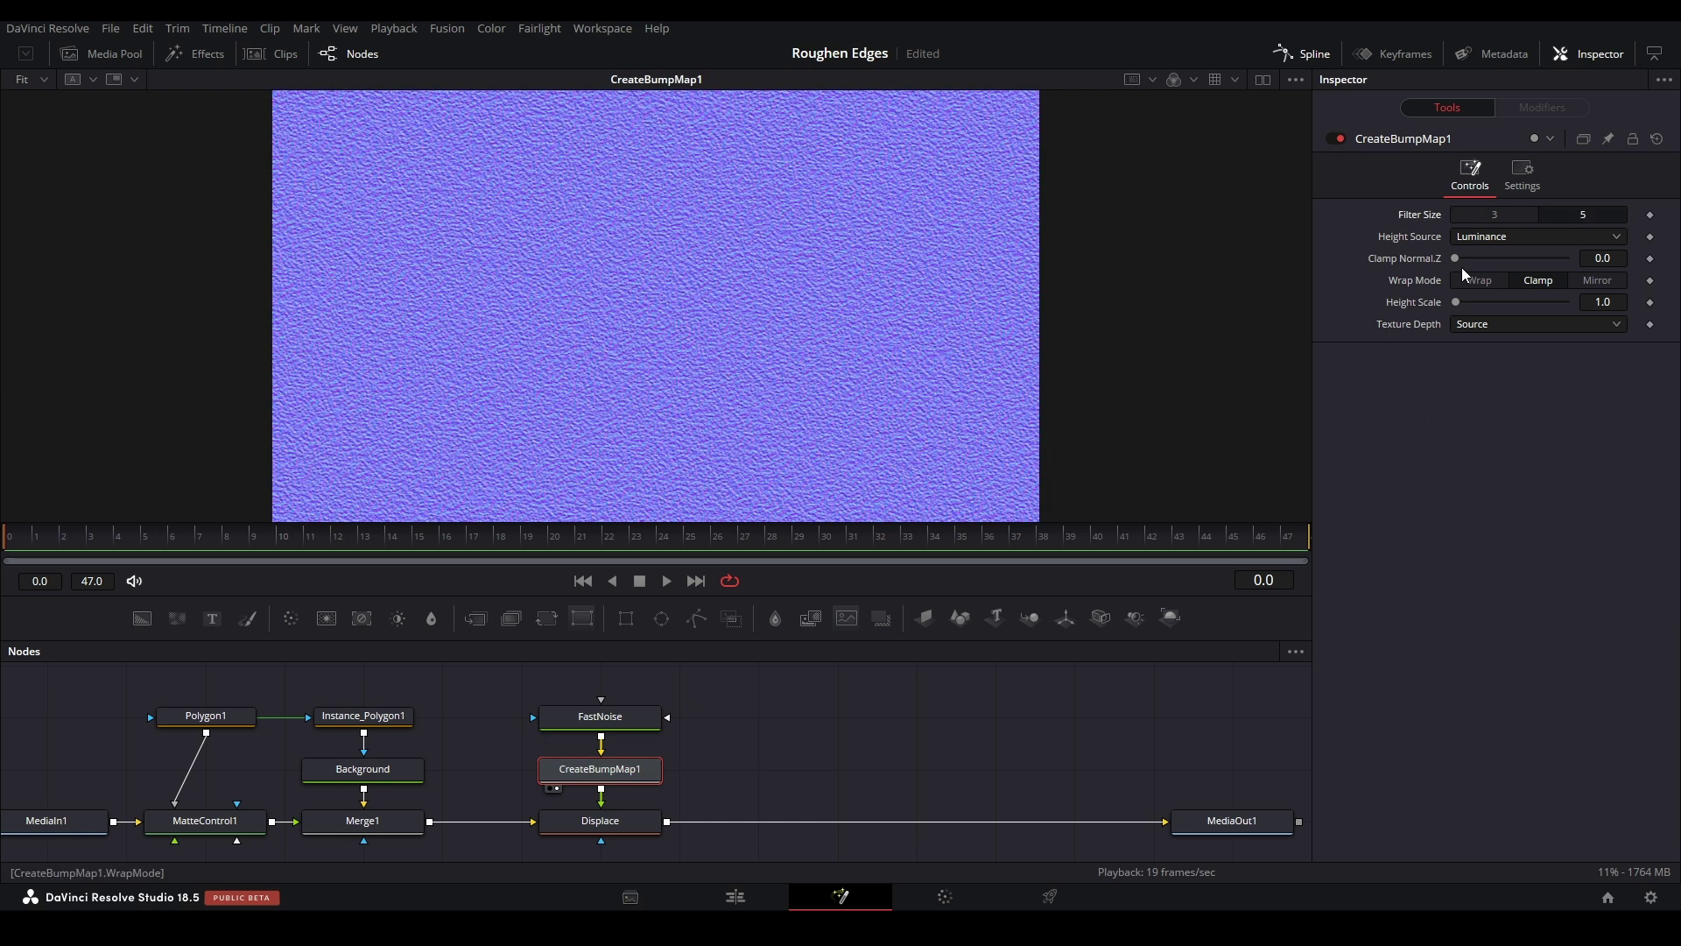
drag(1457, 259, 1572, 260)
drag(1458, 302, 1572, 302)
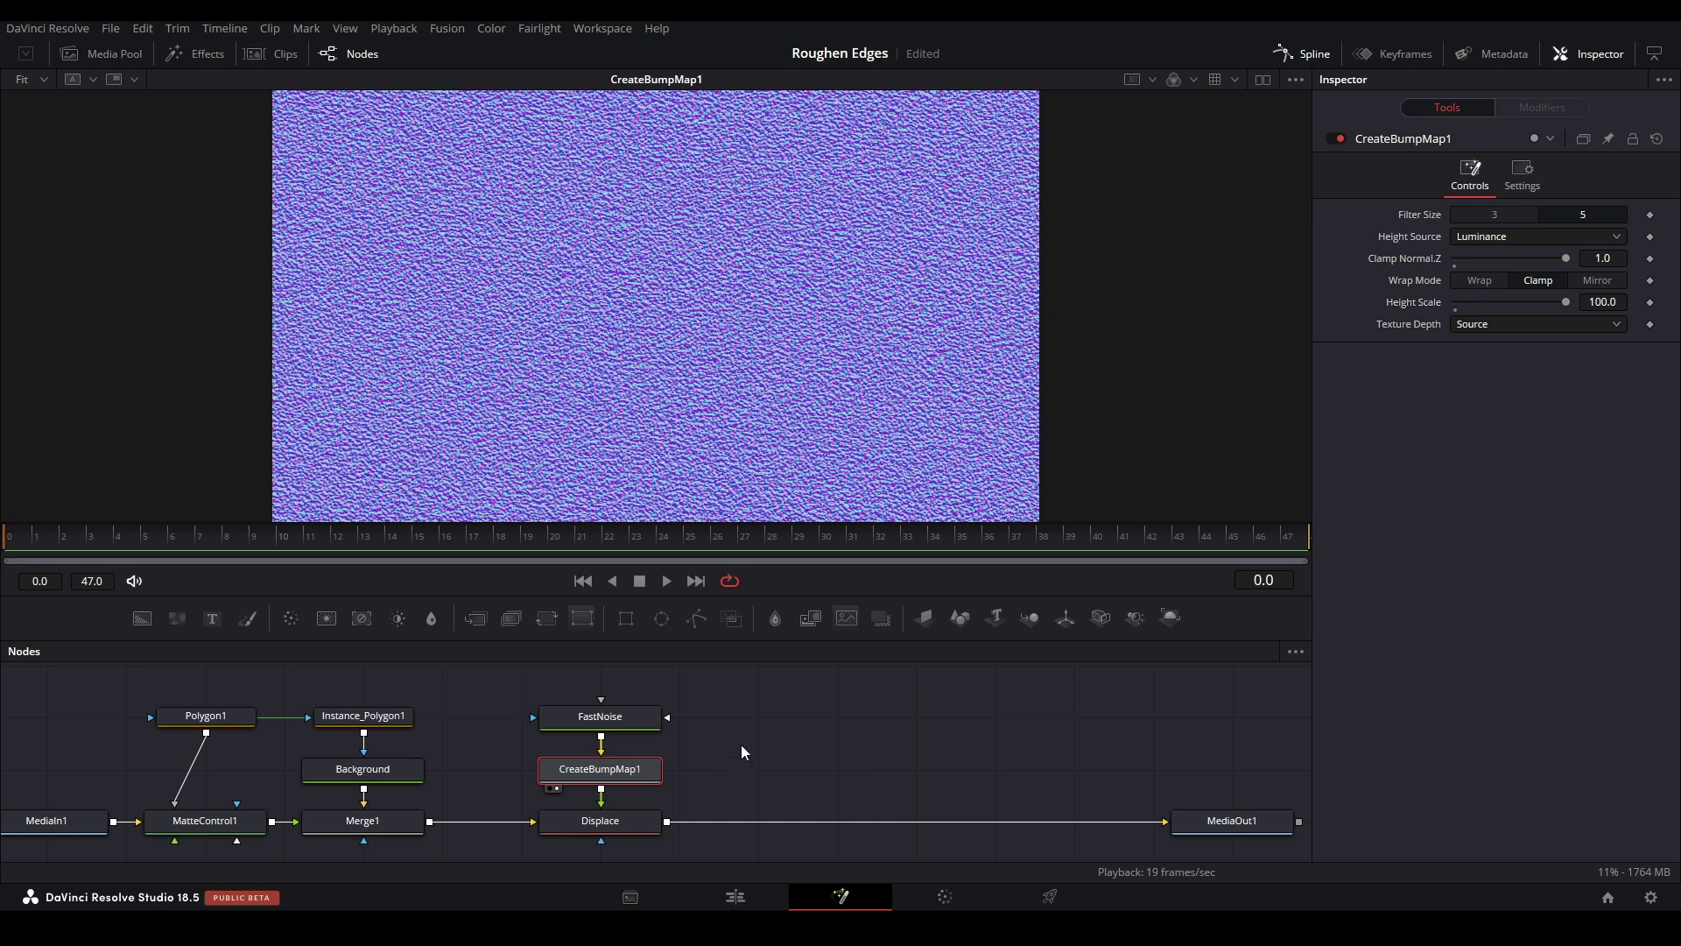
- View the Displace node, switch its Type to XY, and set both X Offset and Y Offset to -0.5
click(595, 823)
key(1)
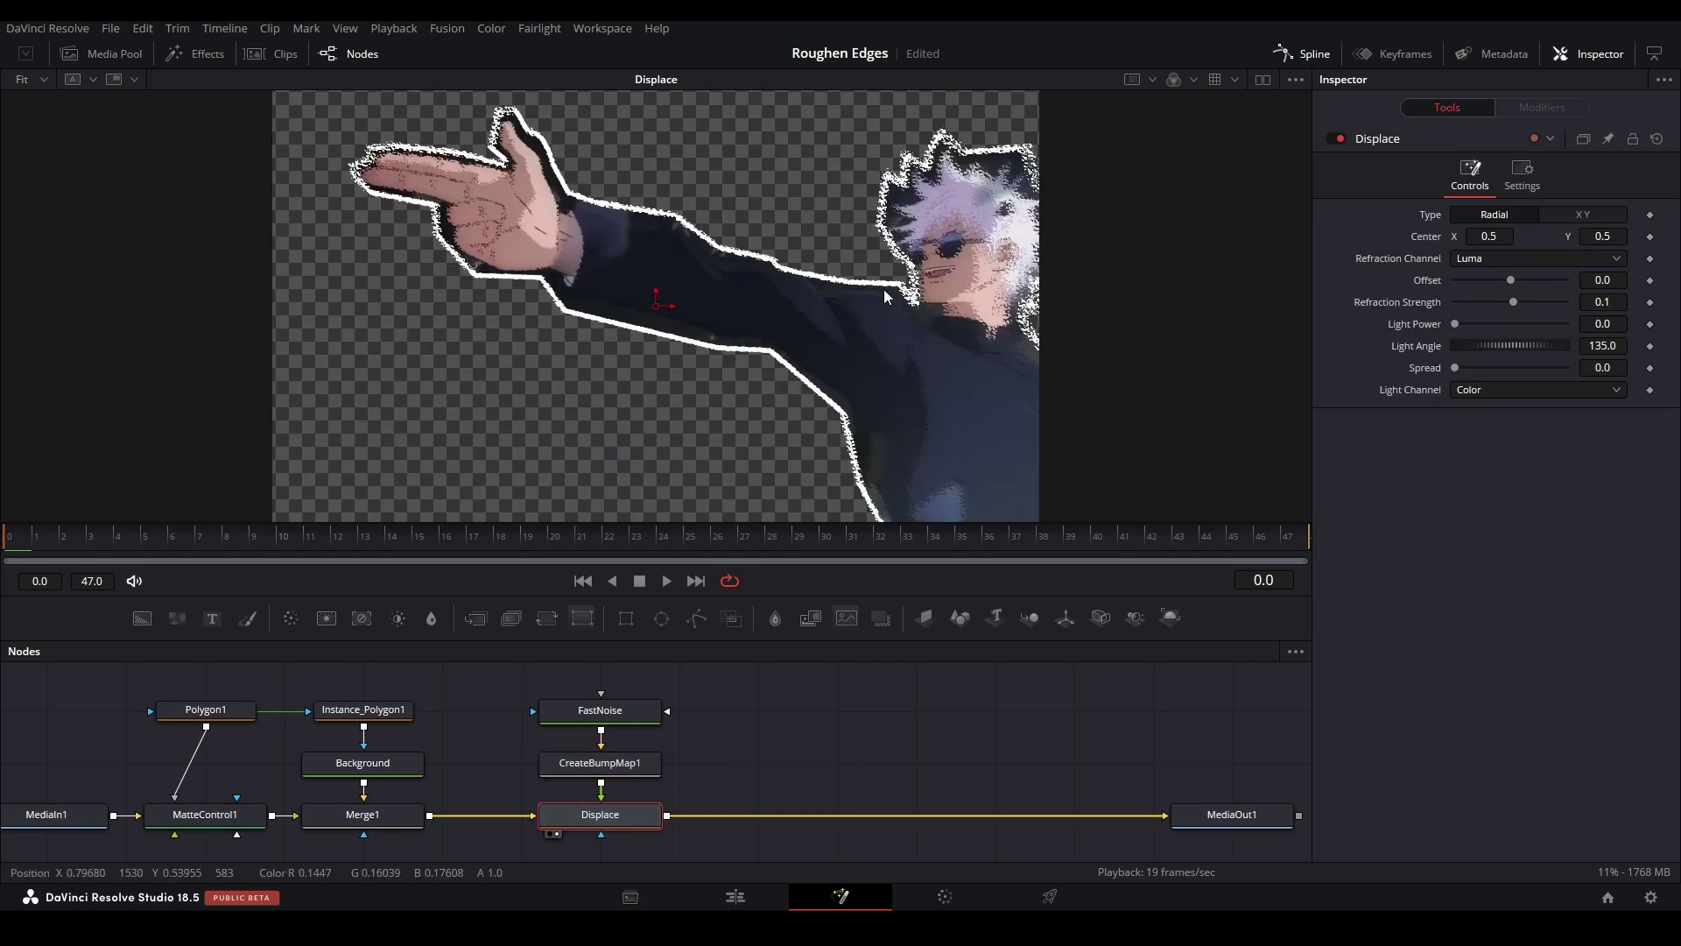
scroll(880, 293, up, 2)
scroll(874, 297, up, 2)
key(ctrl+f)
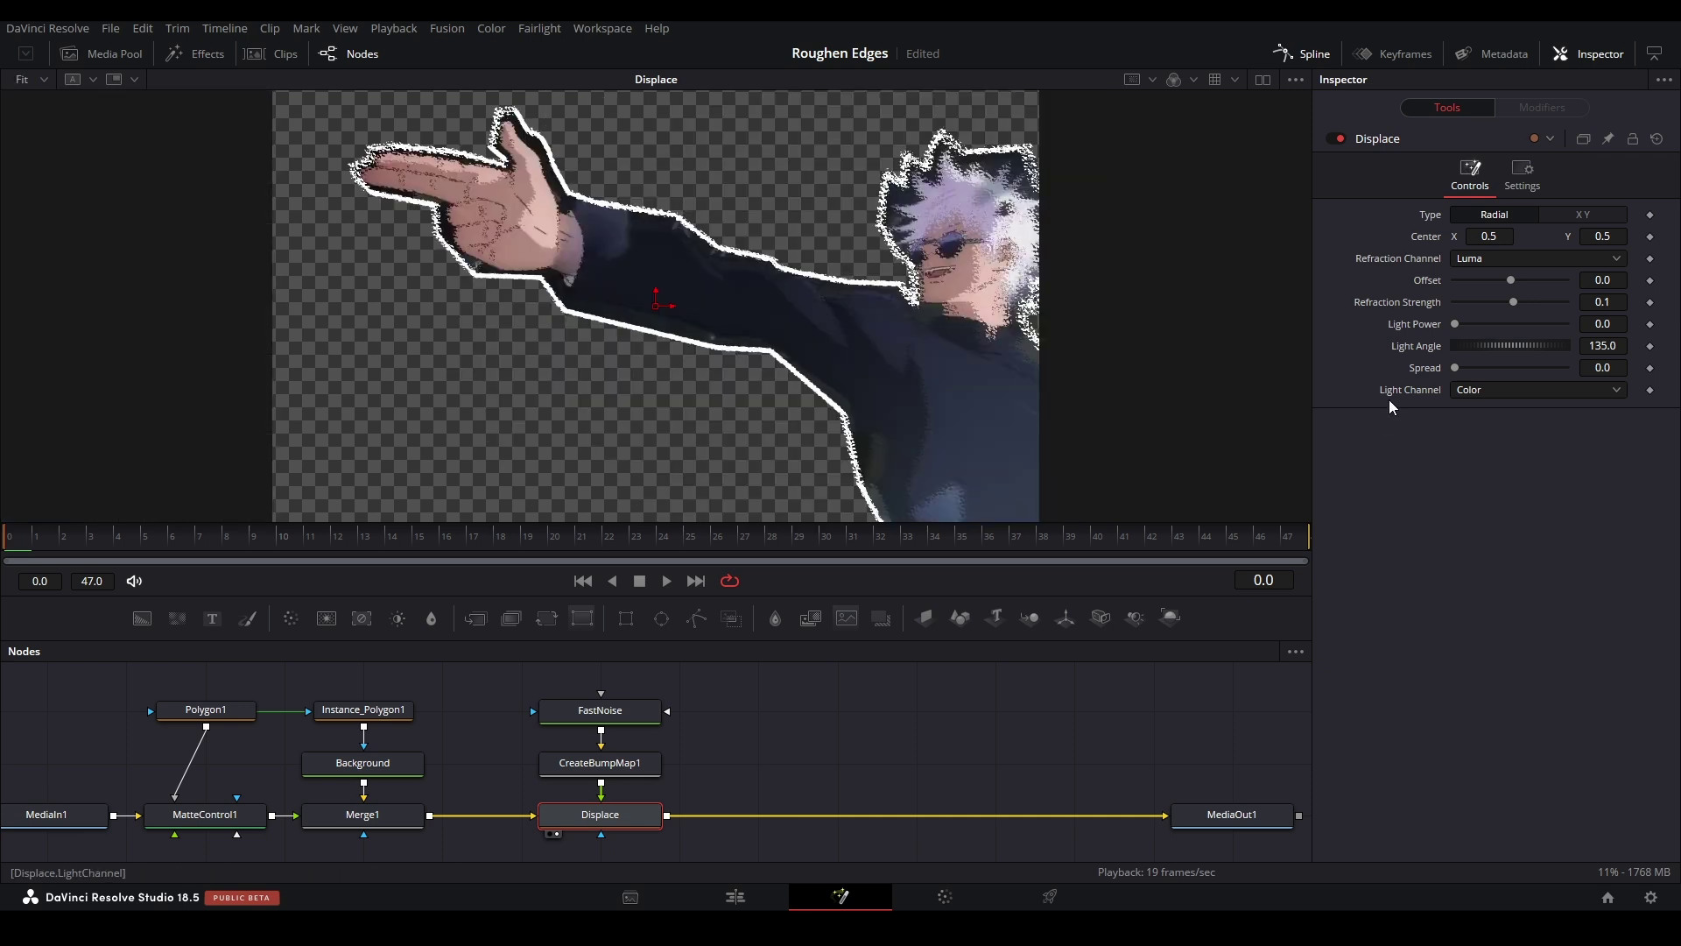
click(1559, 217)
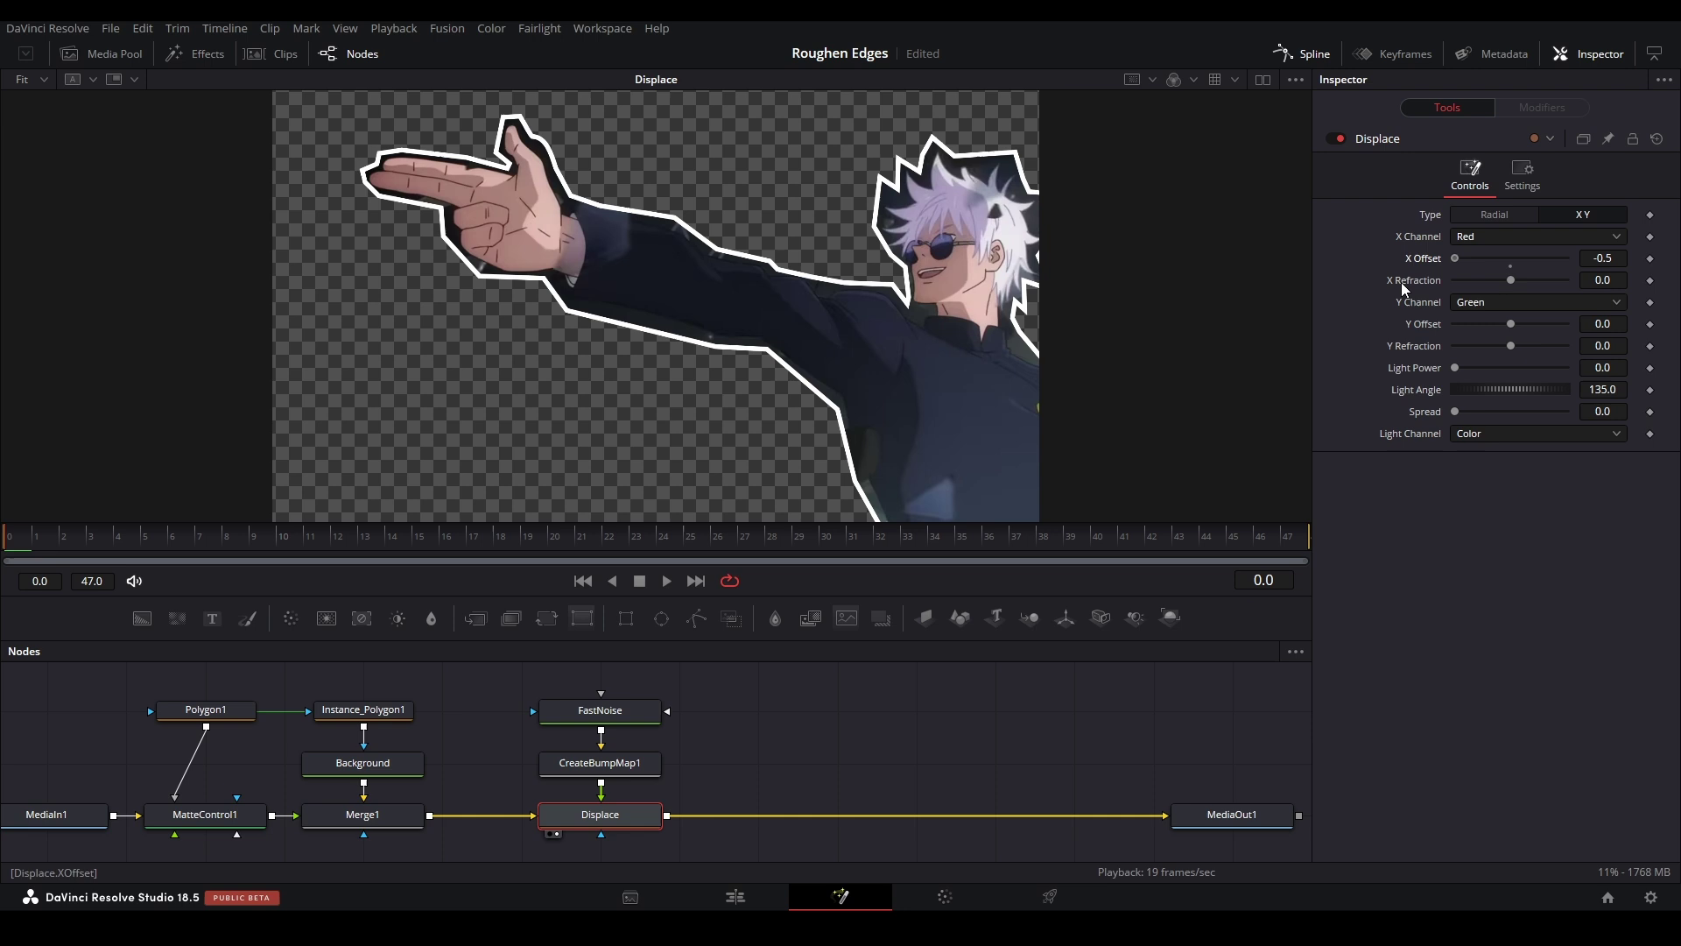
drag(1510, 323, 1254, 338)
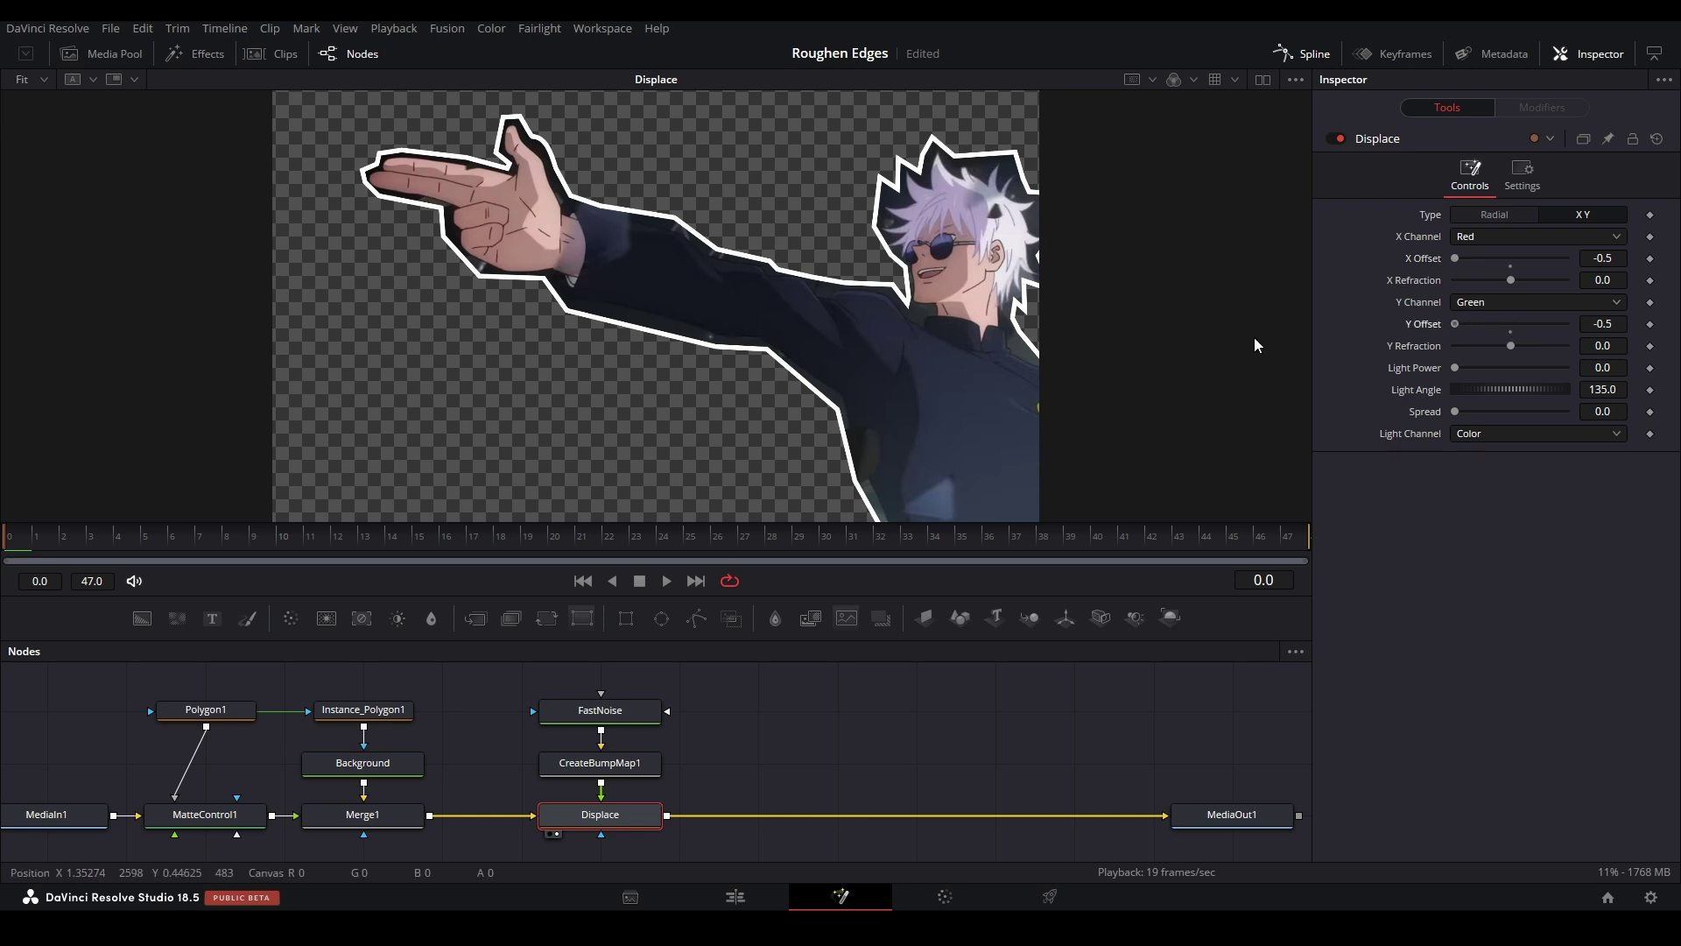
- Keyframe the Displace node's X Refraction at frame 0 and connect Y Refraction to it
click(1649, 280)
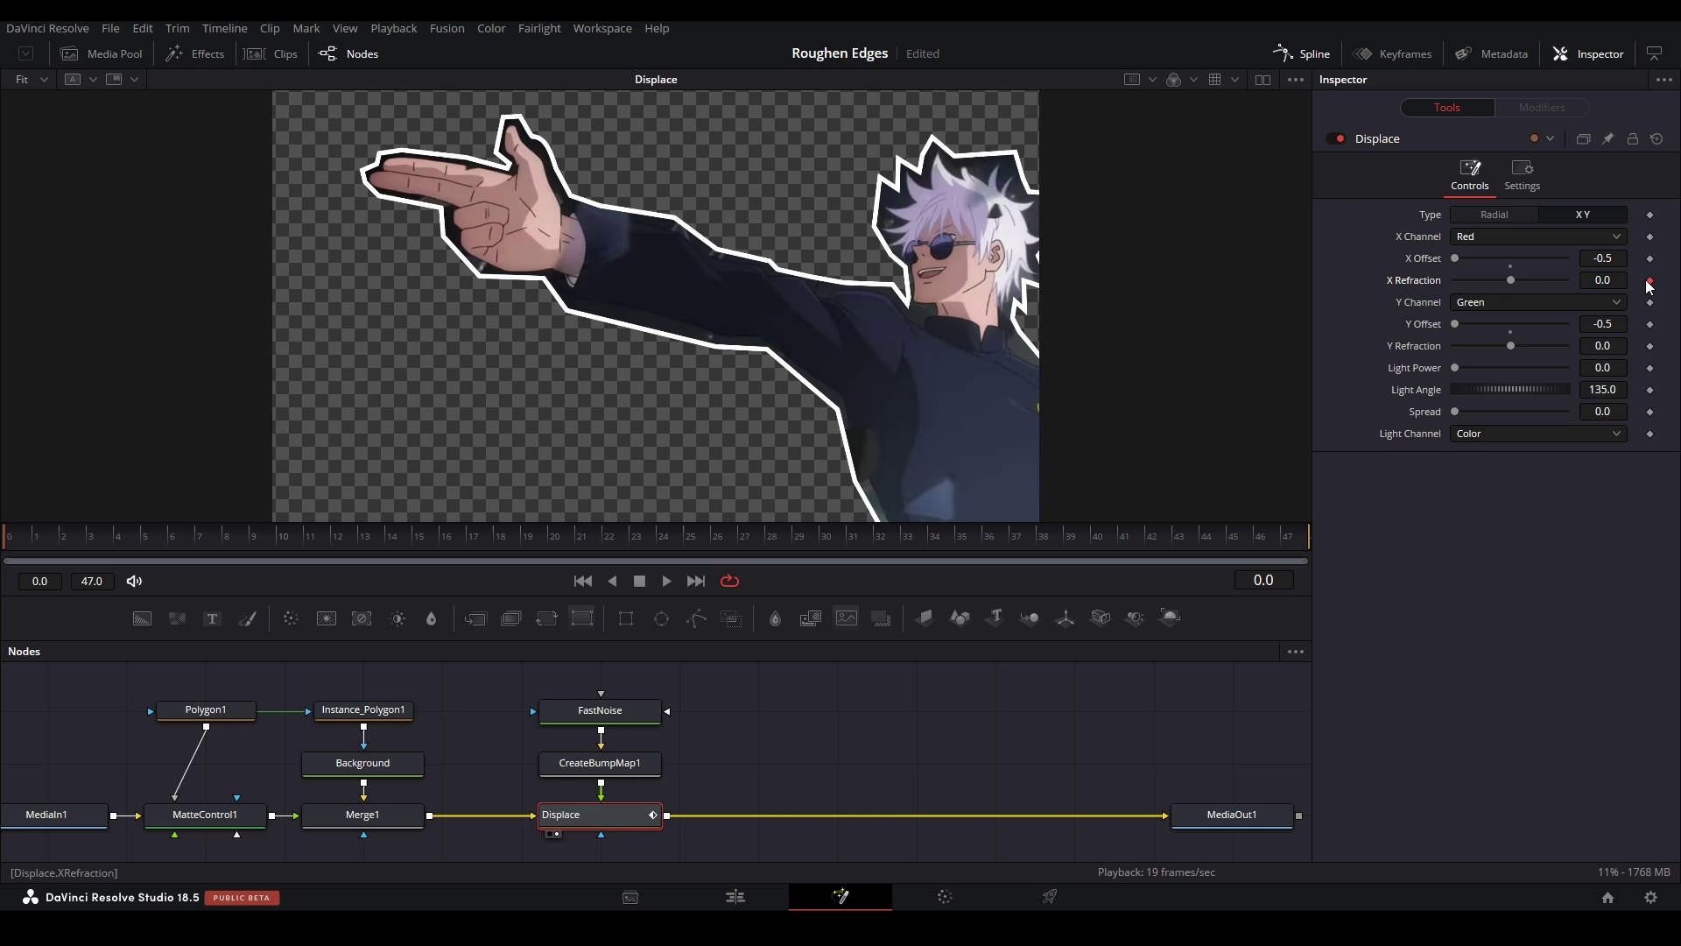
right_click(1421, 344)
mouse_move(1480, 443)
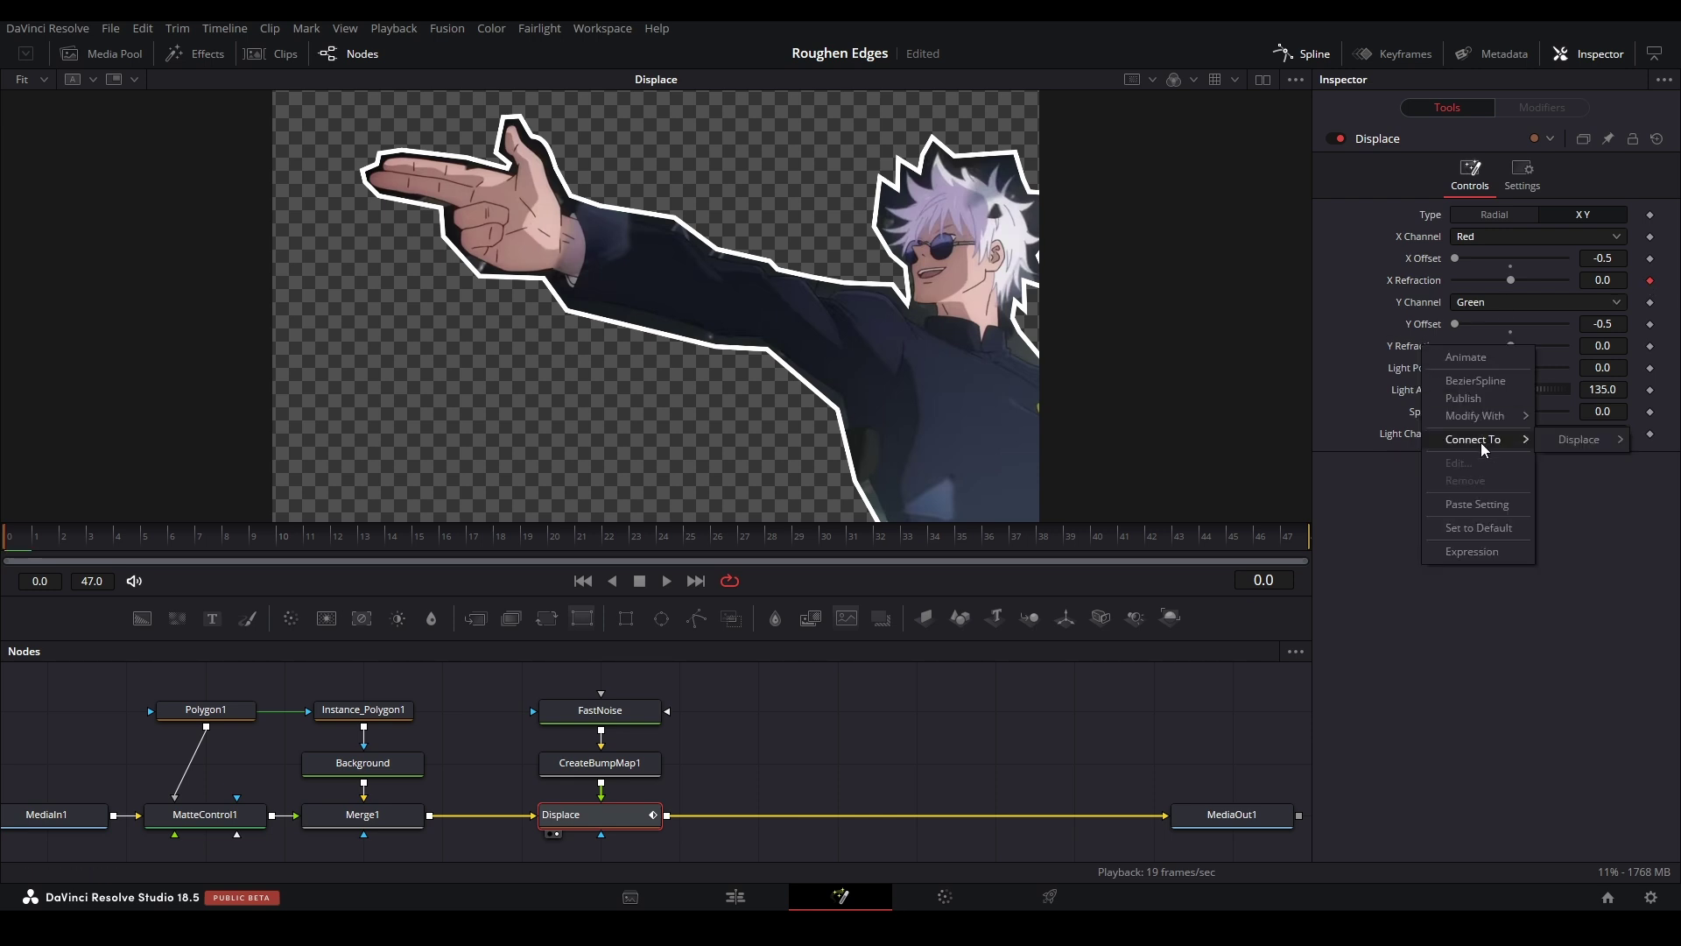
mouse_move(1559, 443)
click(1497, 447)
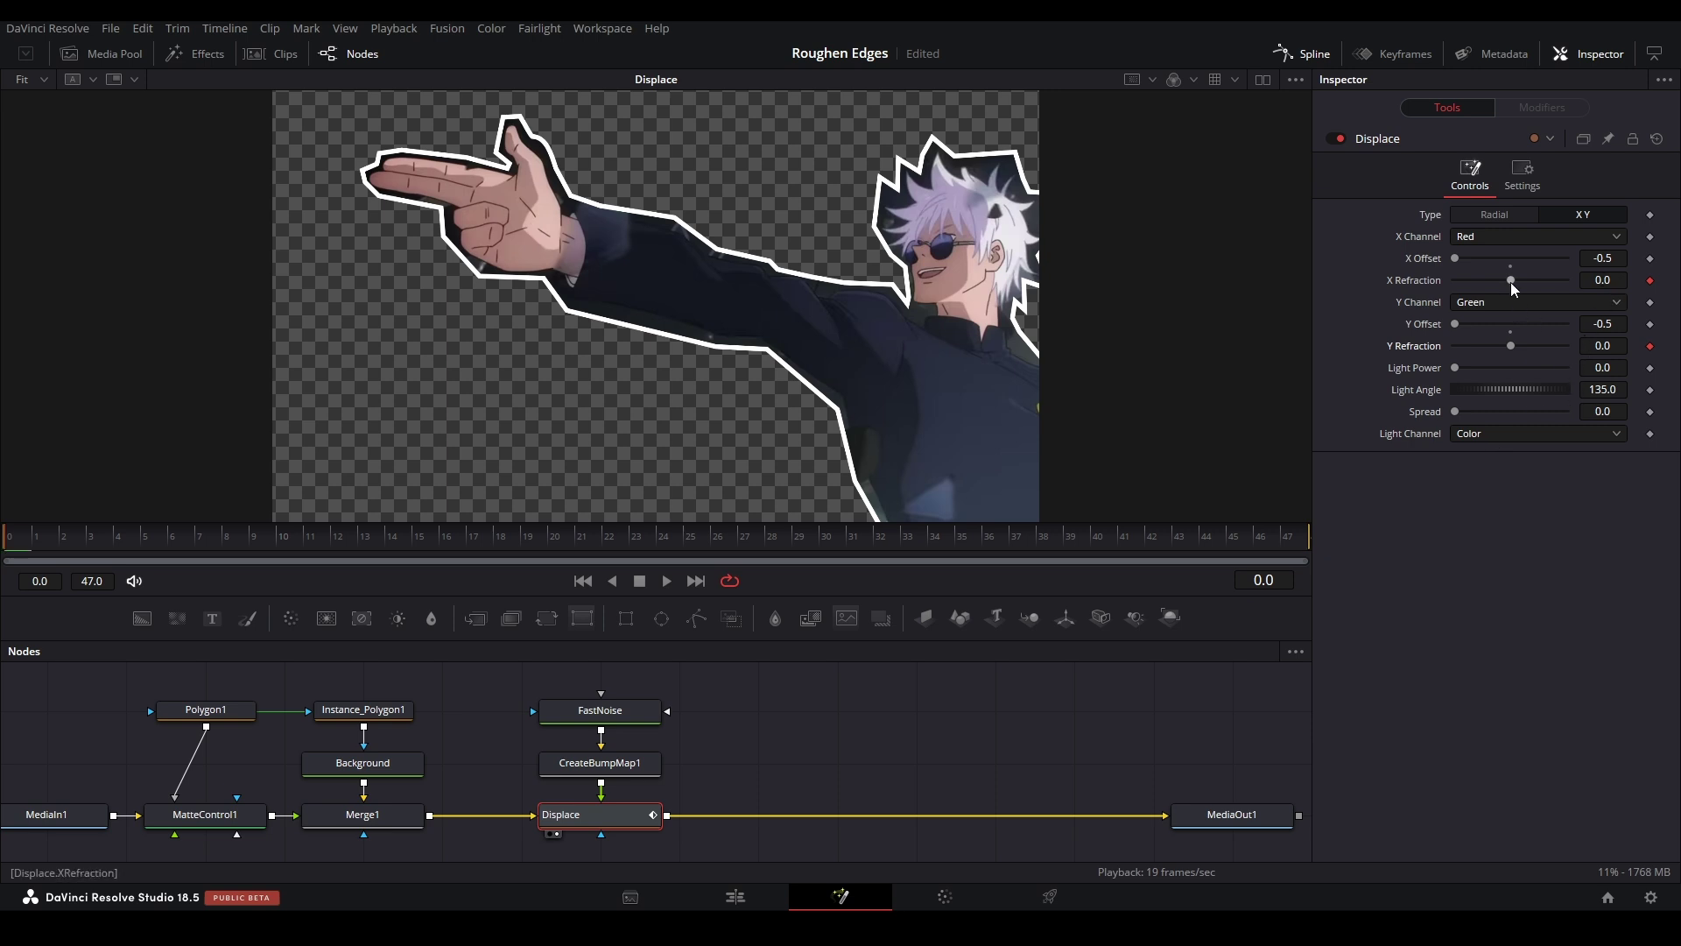
- Set the linked X and Y Refraction of the Displace node to 0.032 and check the distorted outline up close
mouse_move(1510, 281)
mouse_down()
mouse_move(1532, 285)
mouse_move(1473, 281)
mouse_move(1527, 278)
mouse_up()
scroll(1032, 306, up, 5)
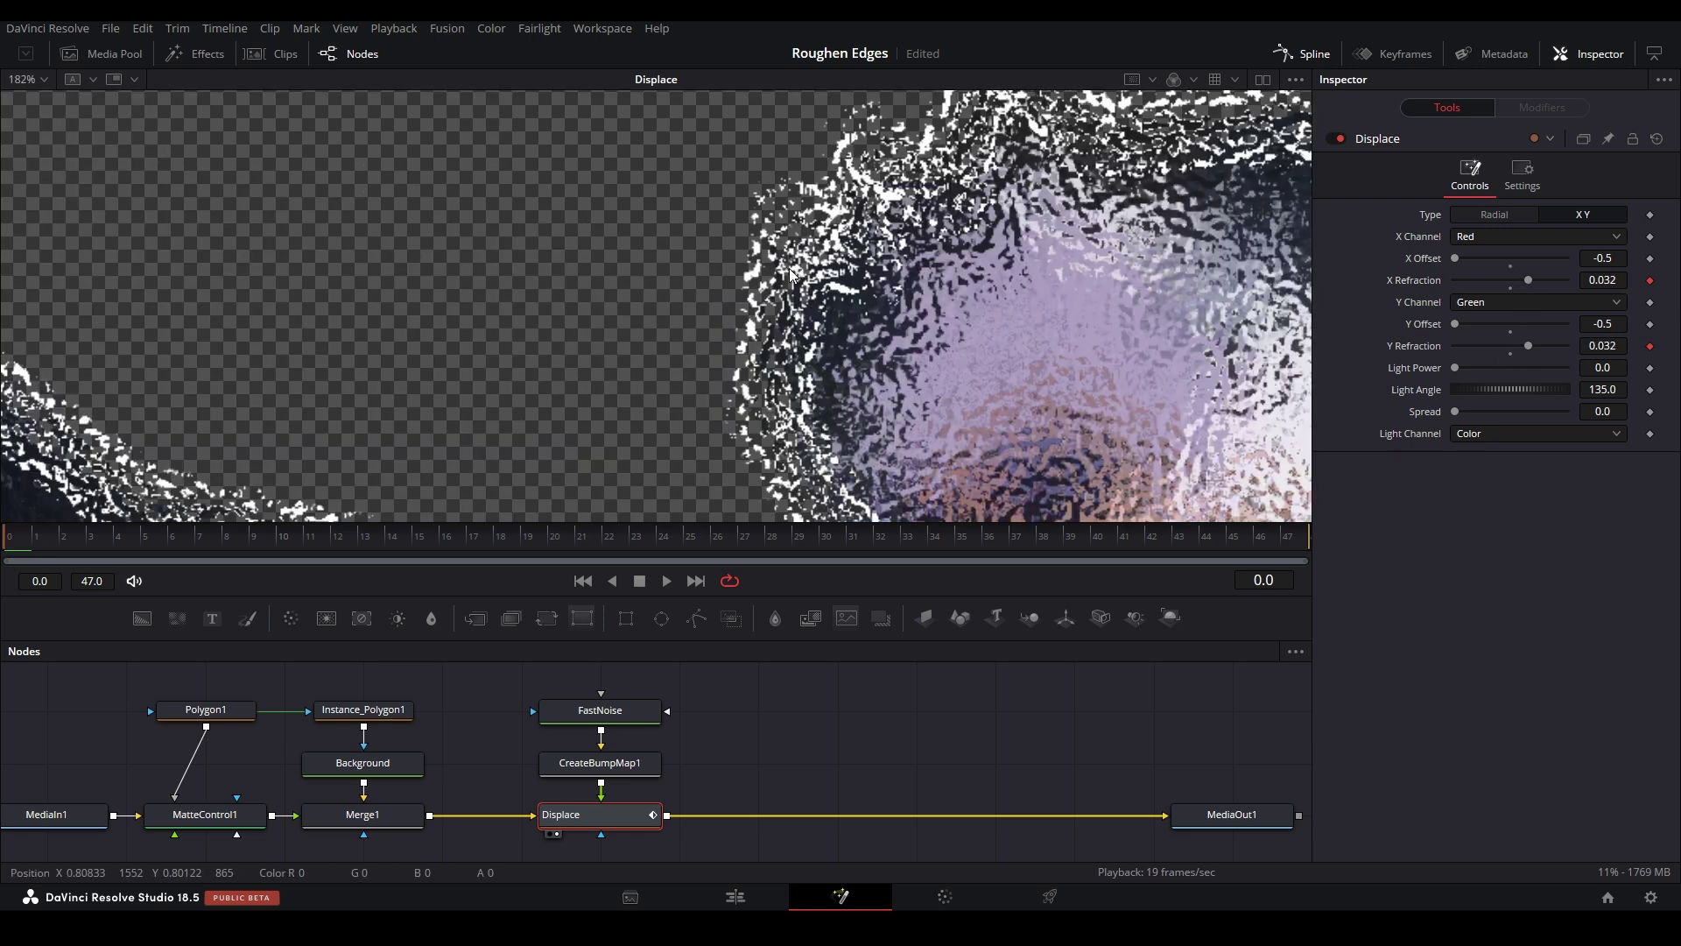
scroll(711, 249, down, 3)
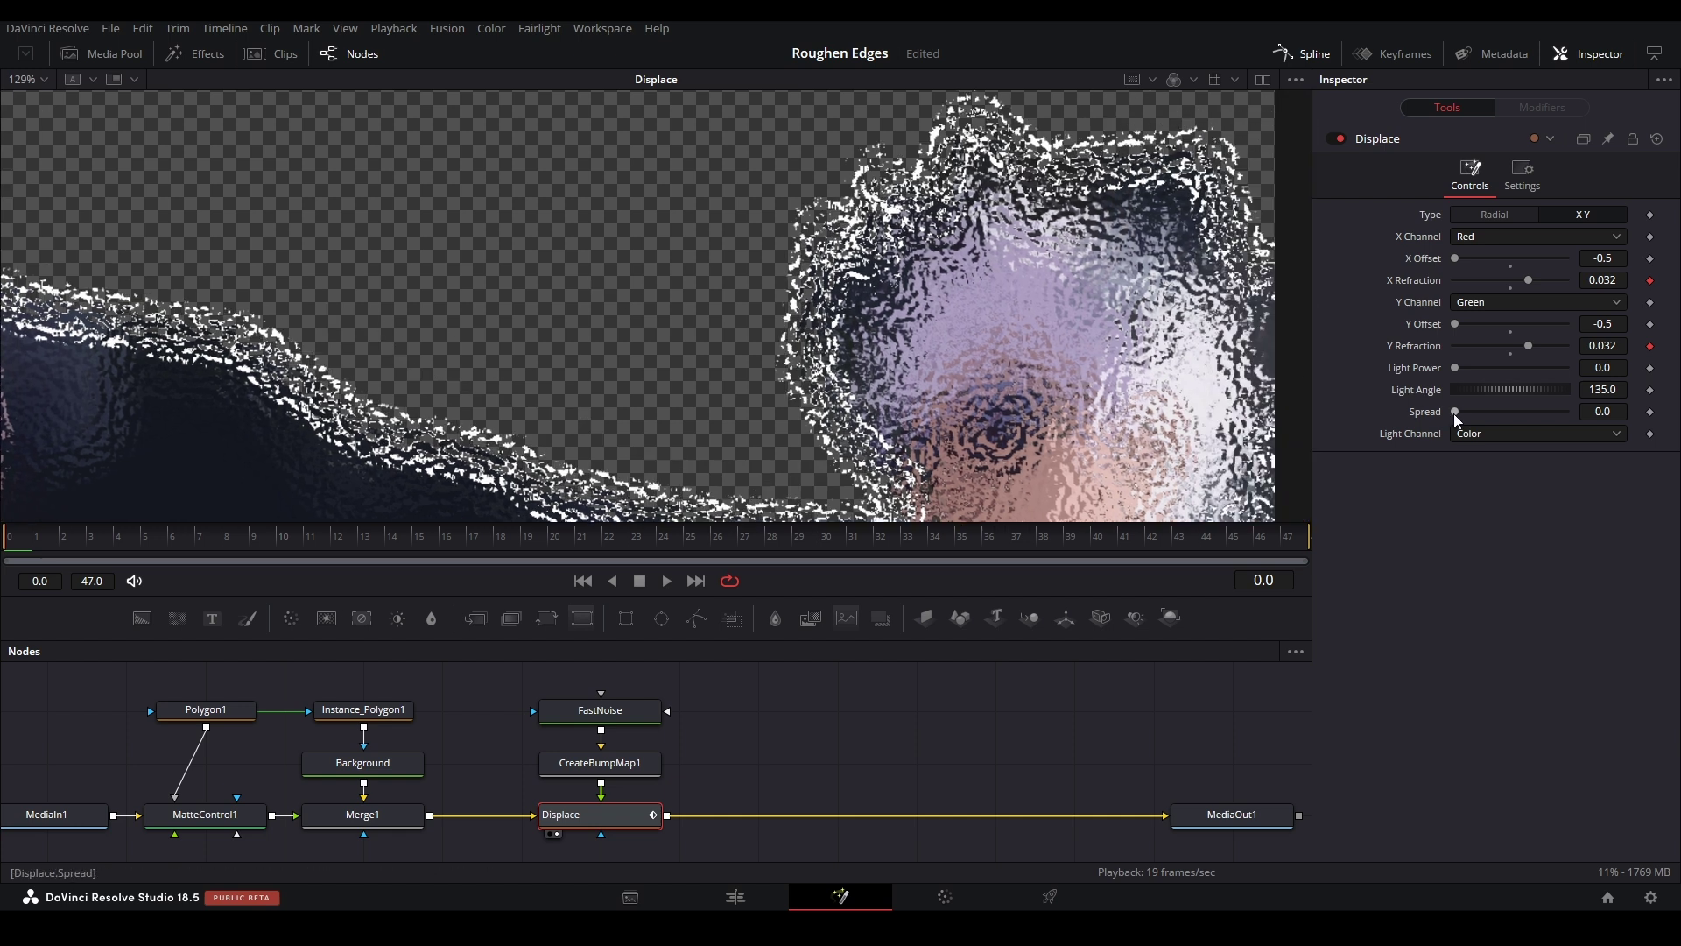
- Set the Displace node's Spread to 0.735 and inspect the roughened outline around the hand and head
drag(1456, 413, 1473, 413)
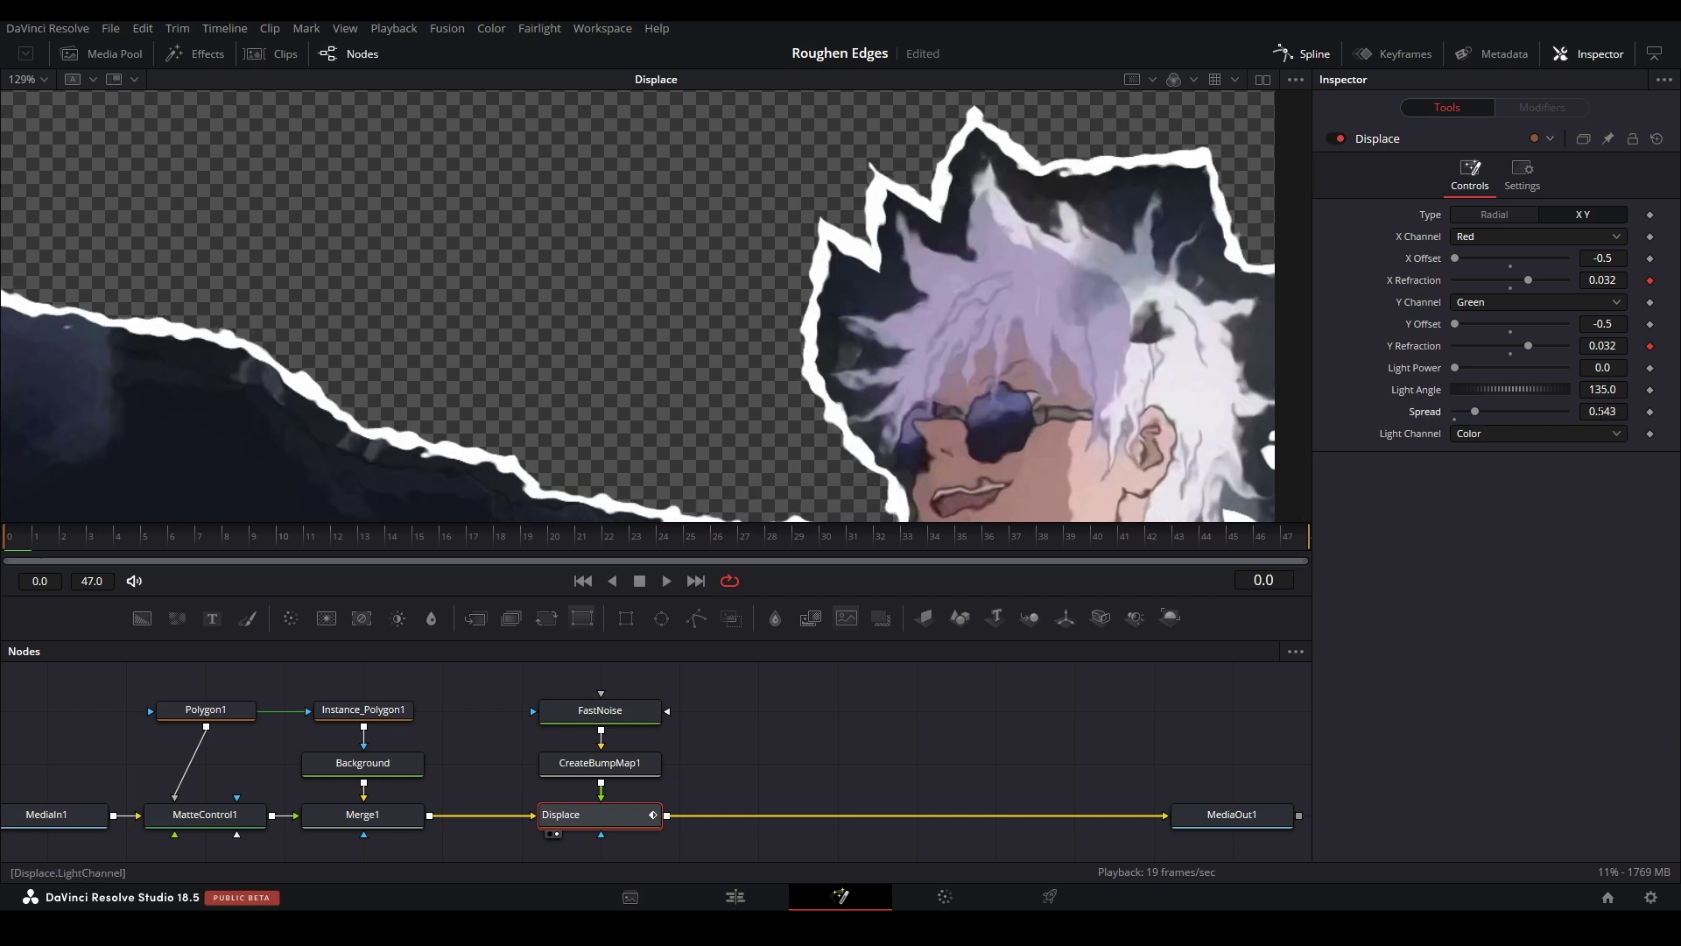
double_click(1602, 411)
text(1)
key(Return)
drag(1602, 416, 1572, 417)
drag(252, 312, 890, 298)
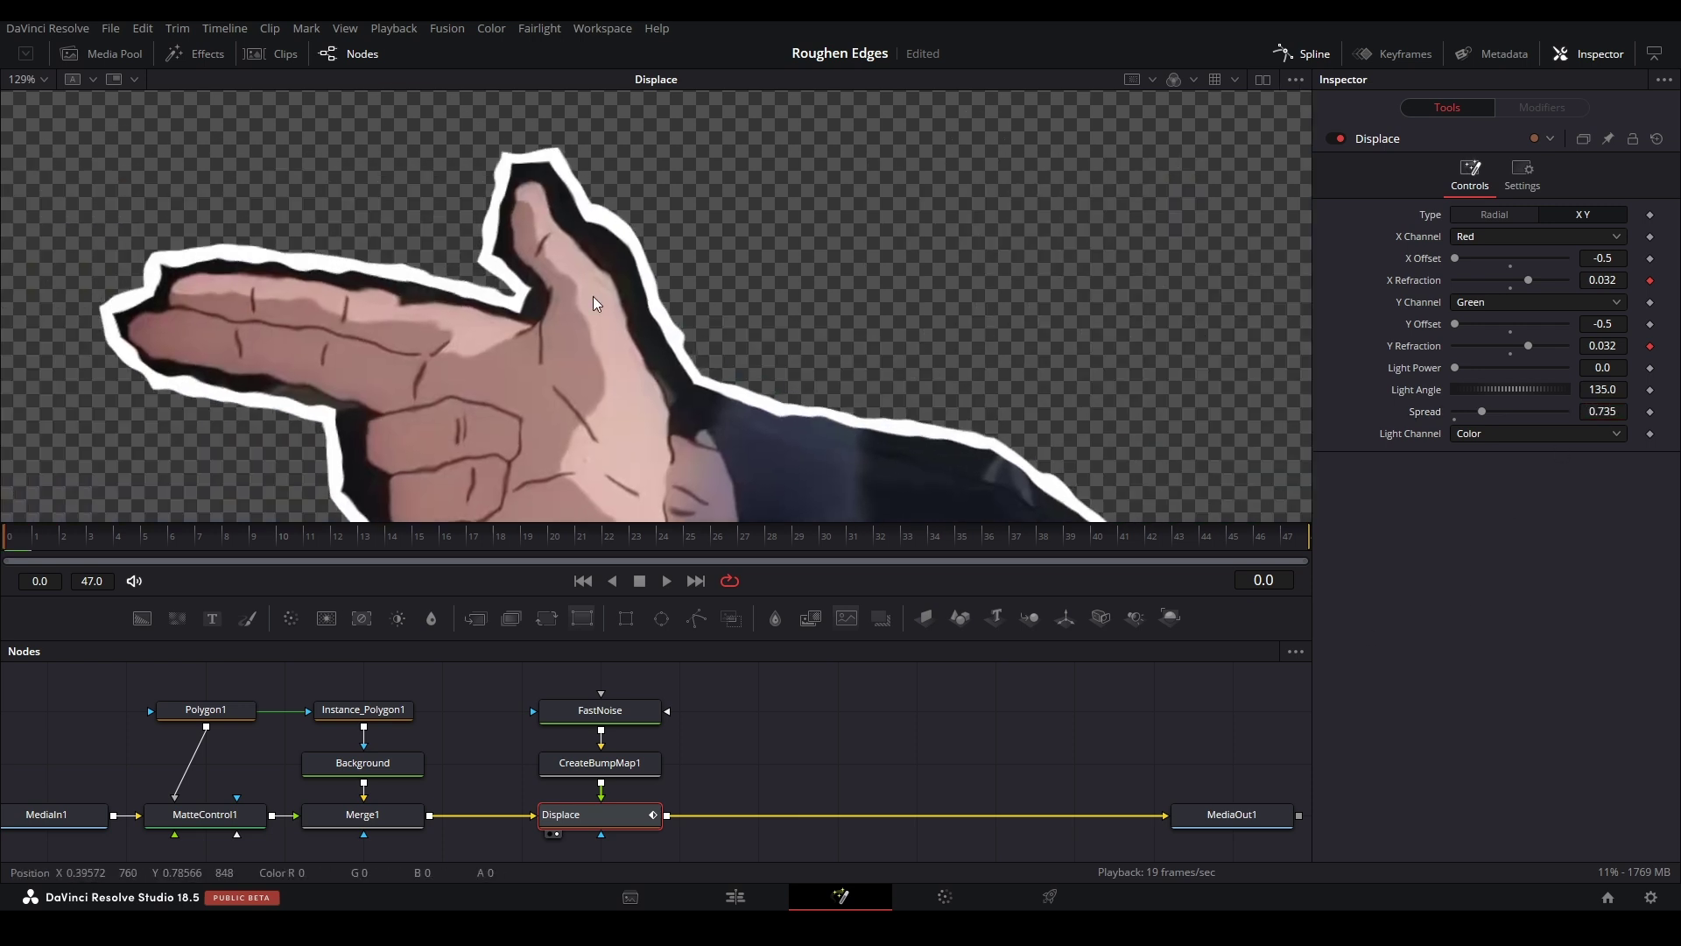
key(ctrl+f)
scroll(893, 255, up, 5)
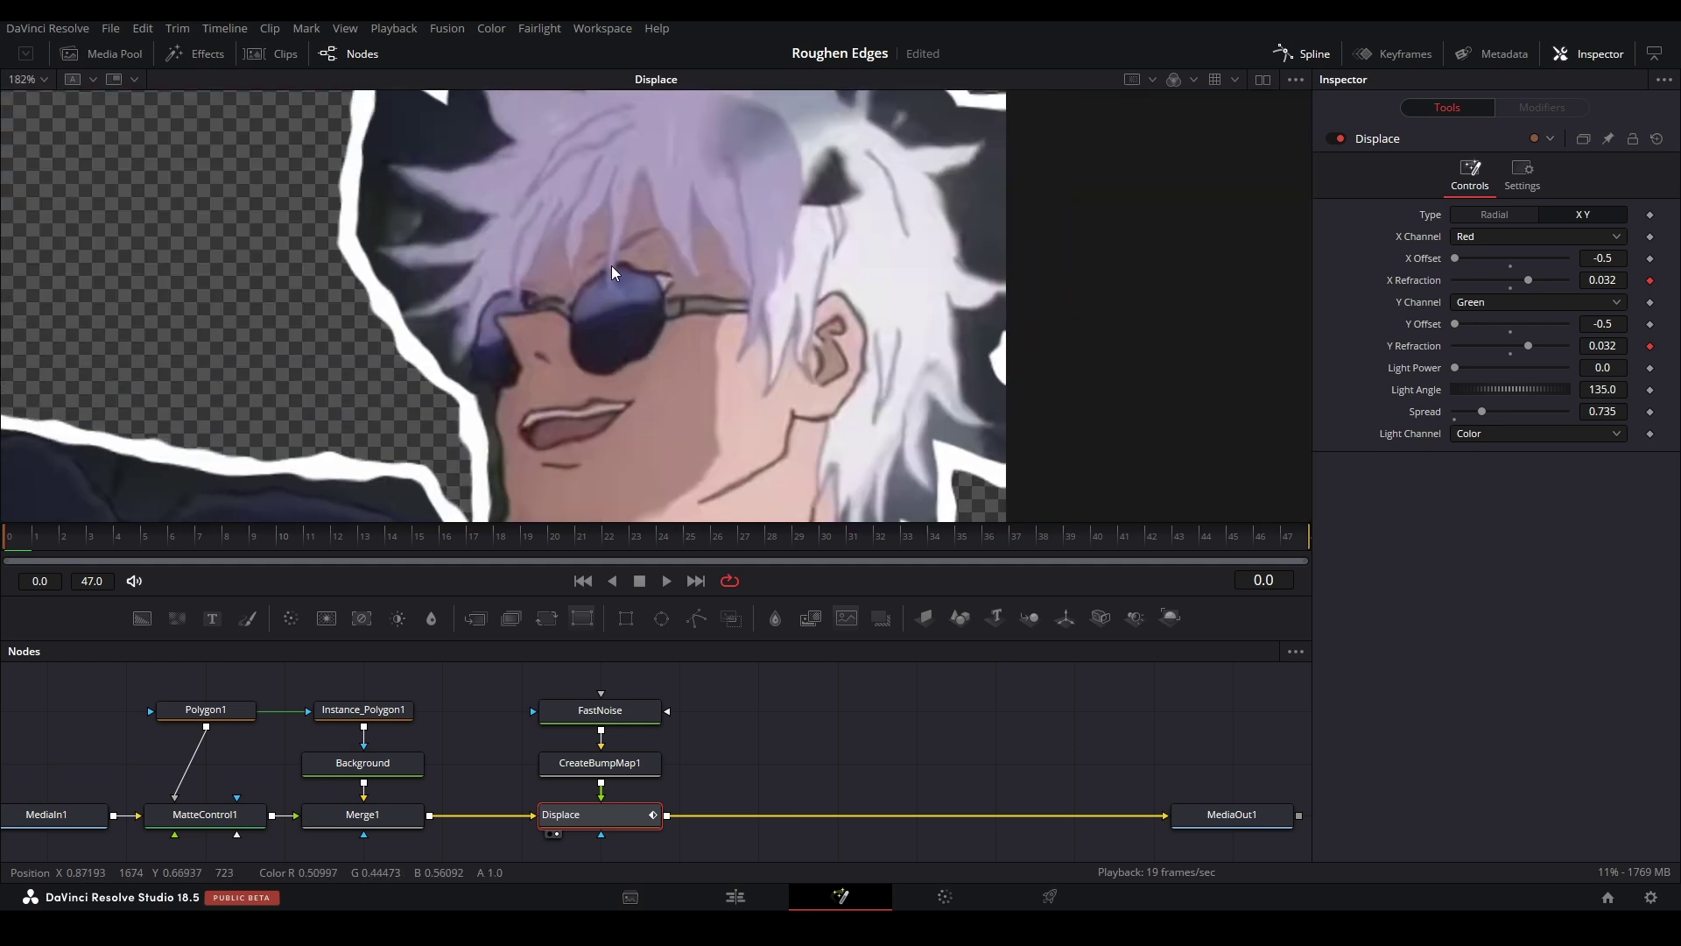
key(ctrl+f)
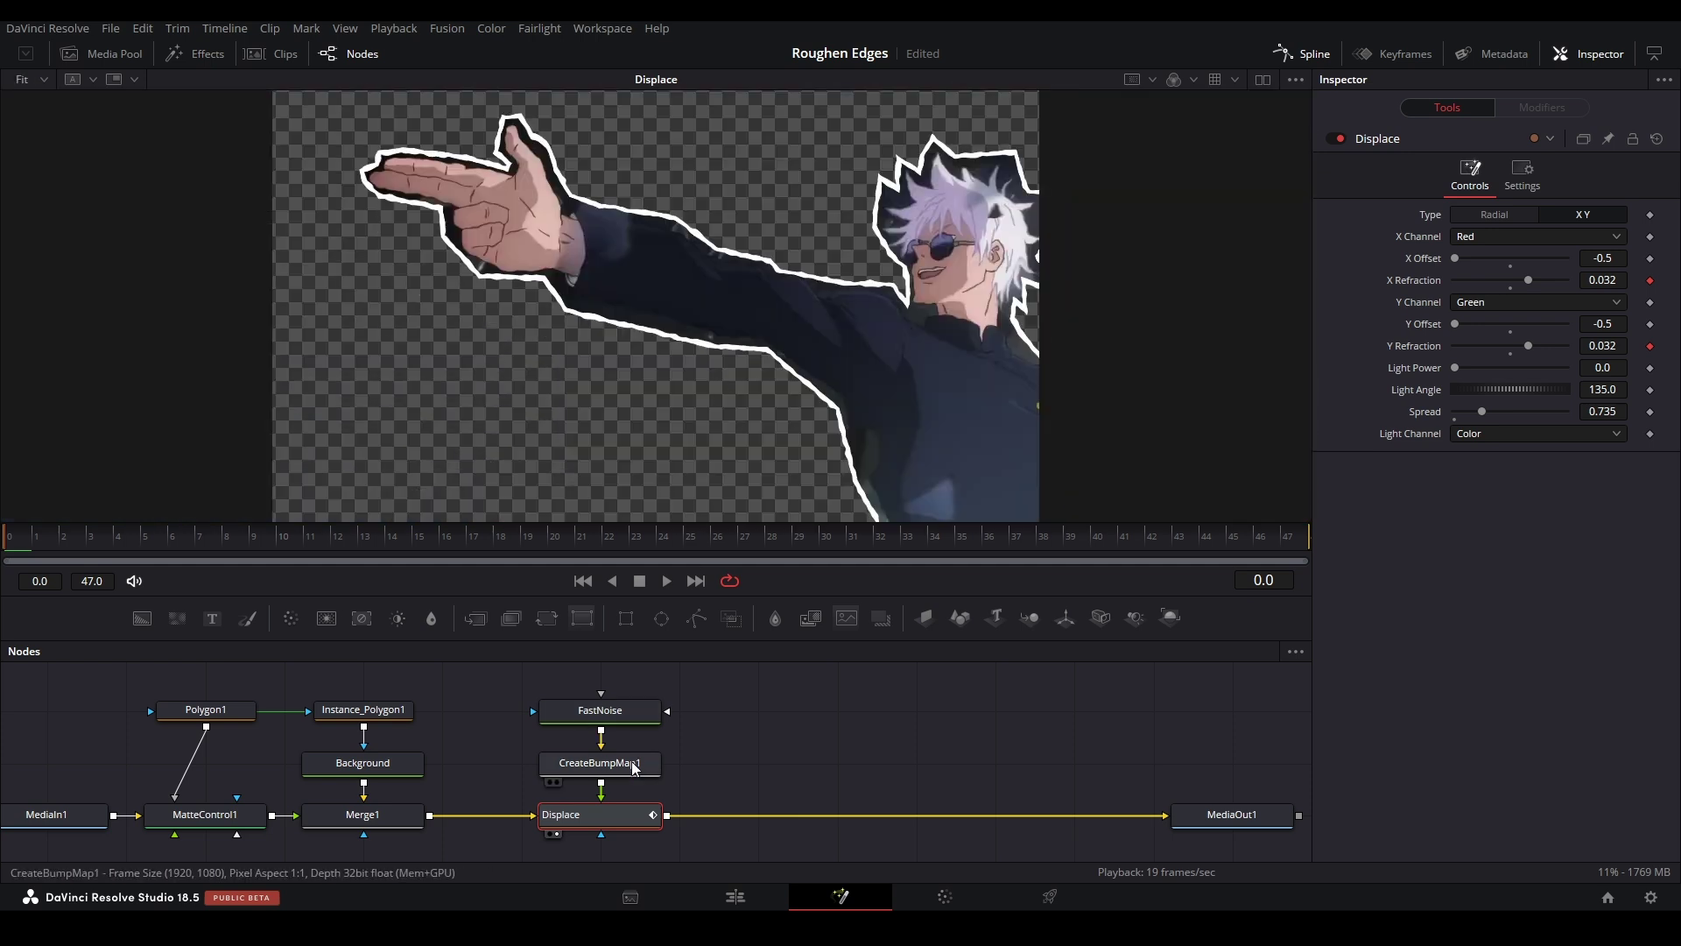
- Add an Erode/Dilate node below Displace, feed it from Merge1, and connect it to Displace's mask input
drag(506, 803, 592, 742)
drag(669, 821, 700, 806)
click(701, 812)
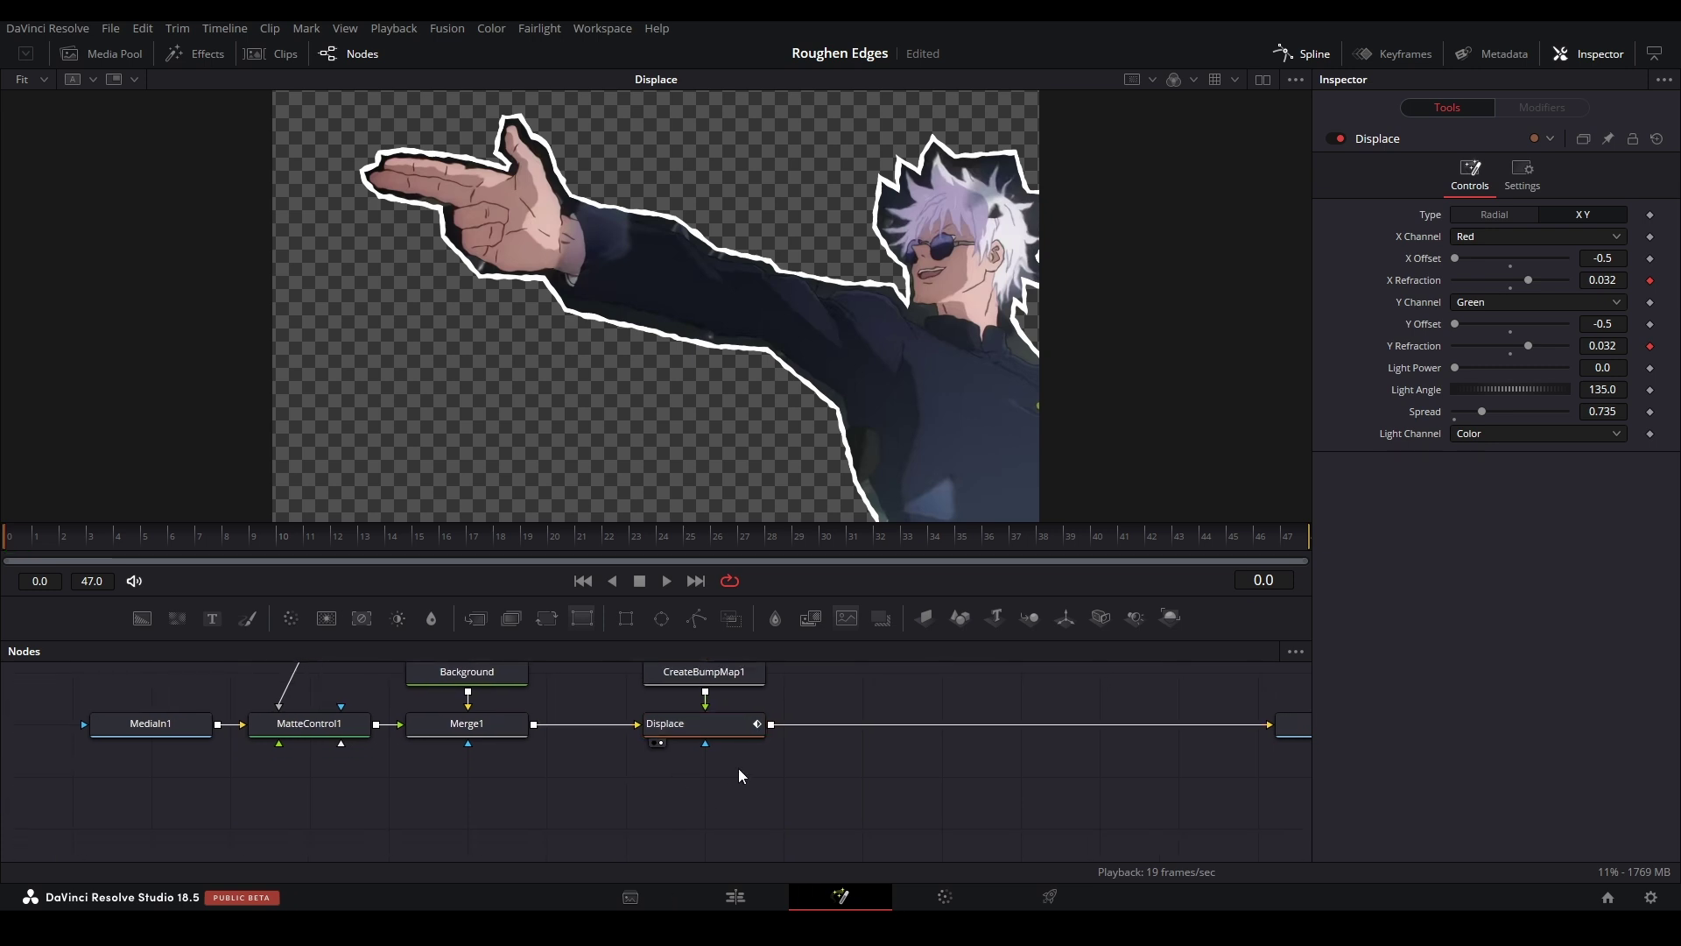
key(shift+space)
text(erode)
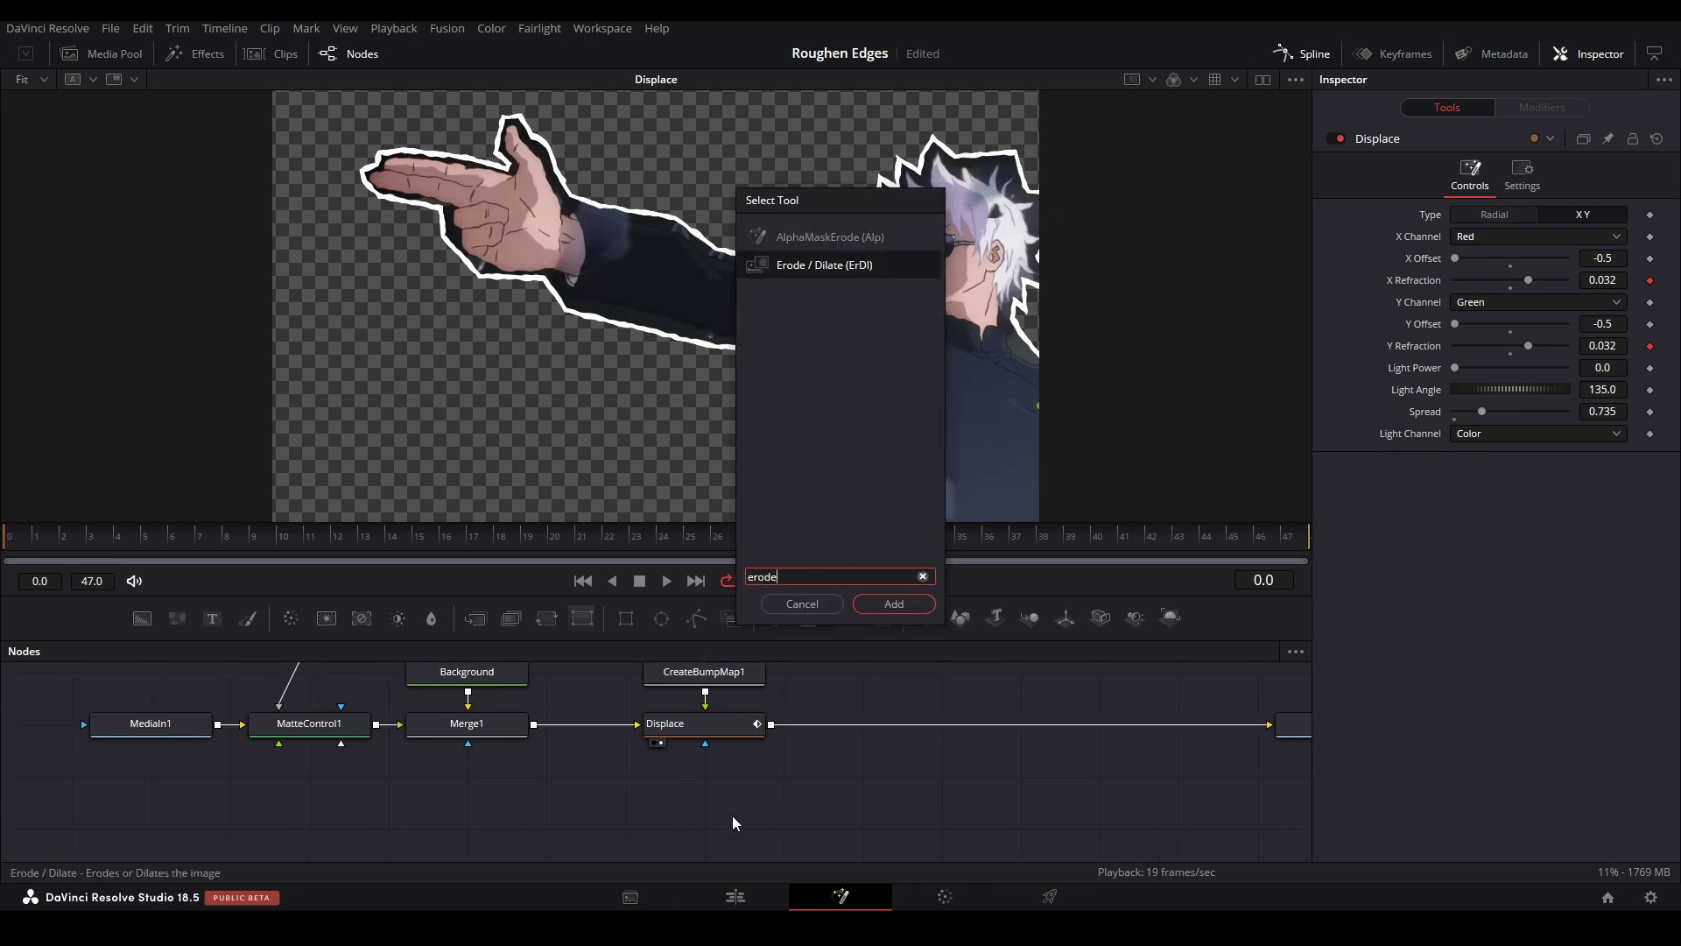
key(Return)
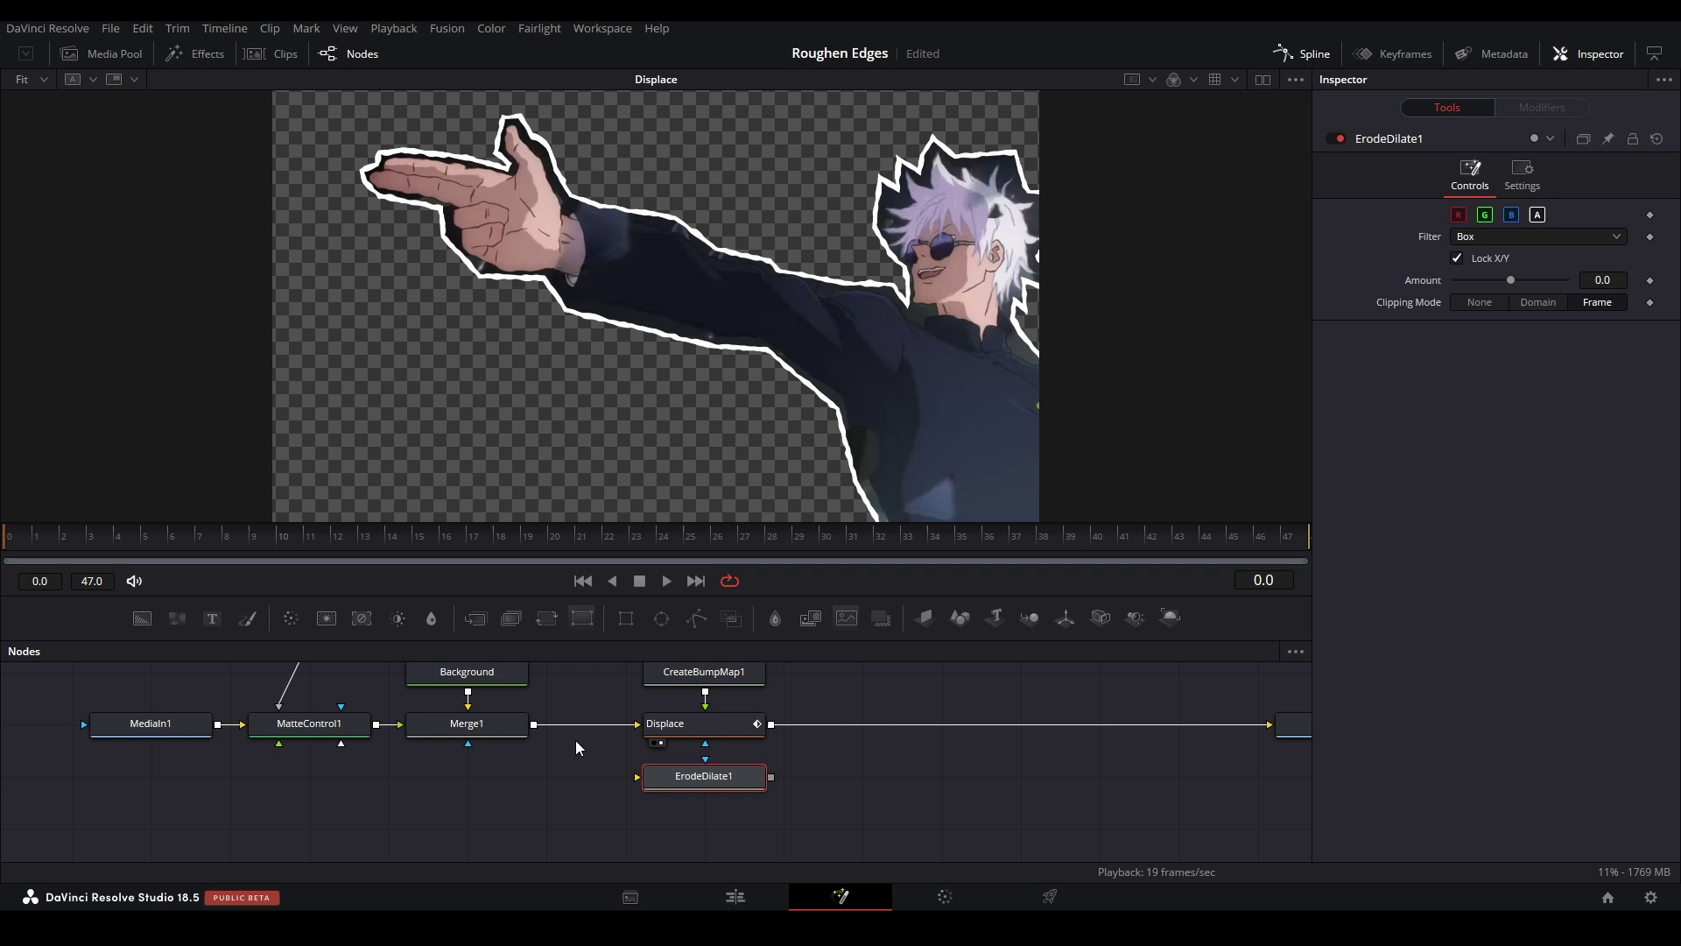
scroll(575, 739, up, 2)
drag(524, 763, 722, 787)
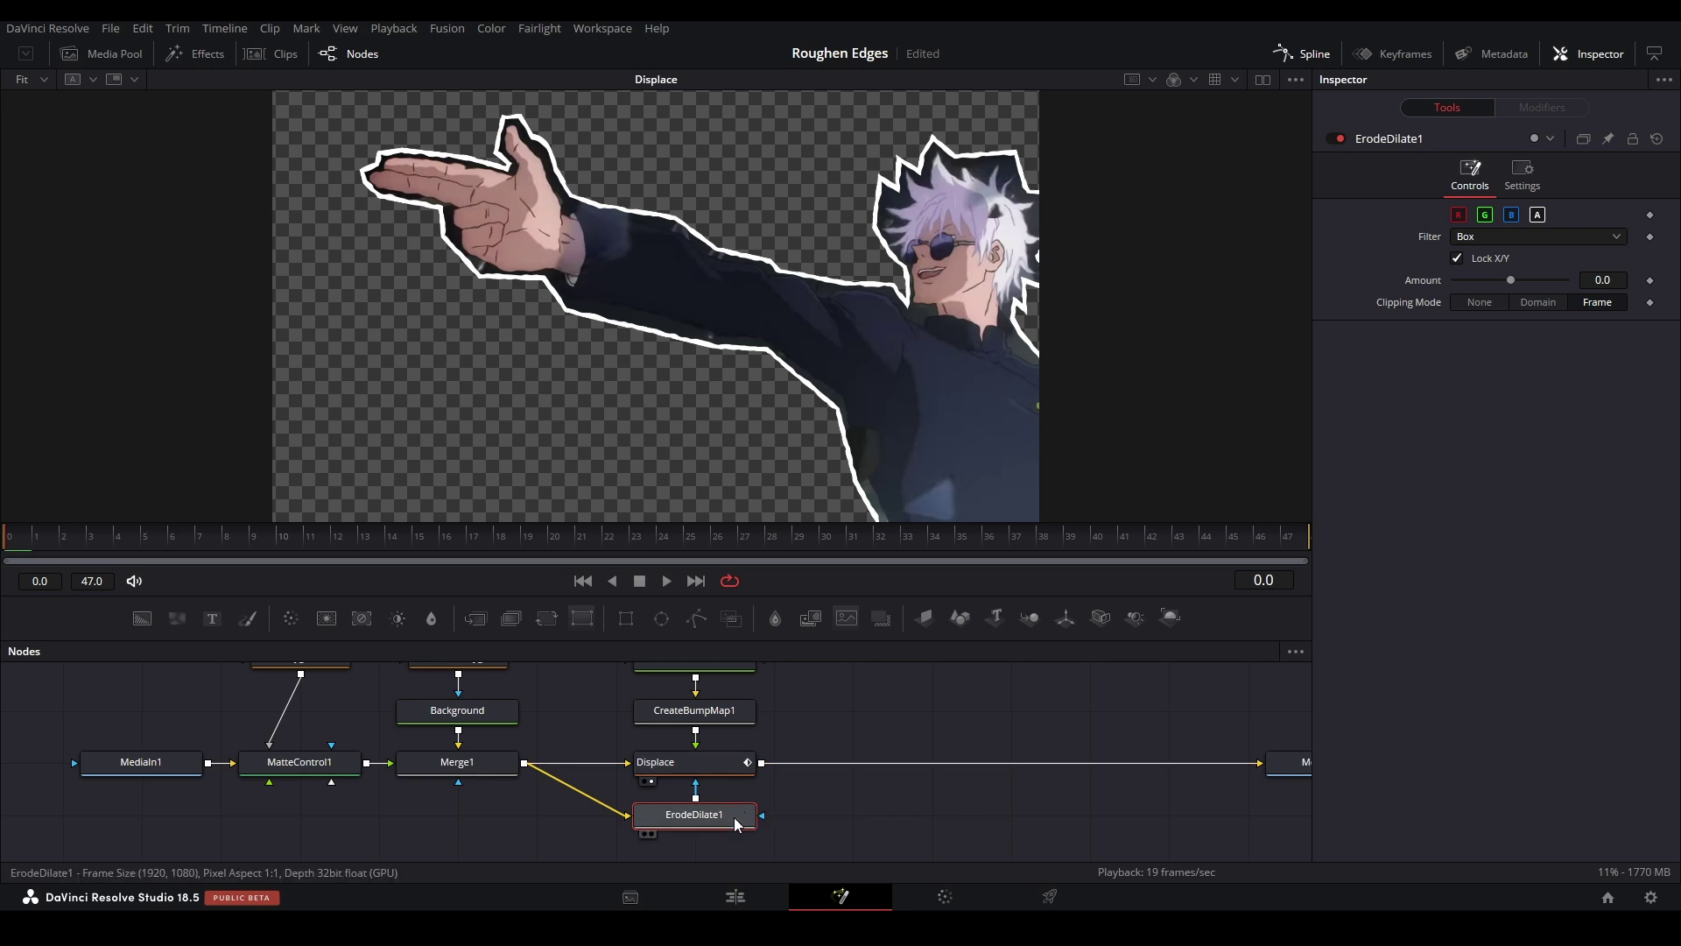
- Set ErodeDilate1's Amount to -0.0084 and enable Apply Mask Inverted on the Displace node
scroll(933, 303, up, 3)
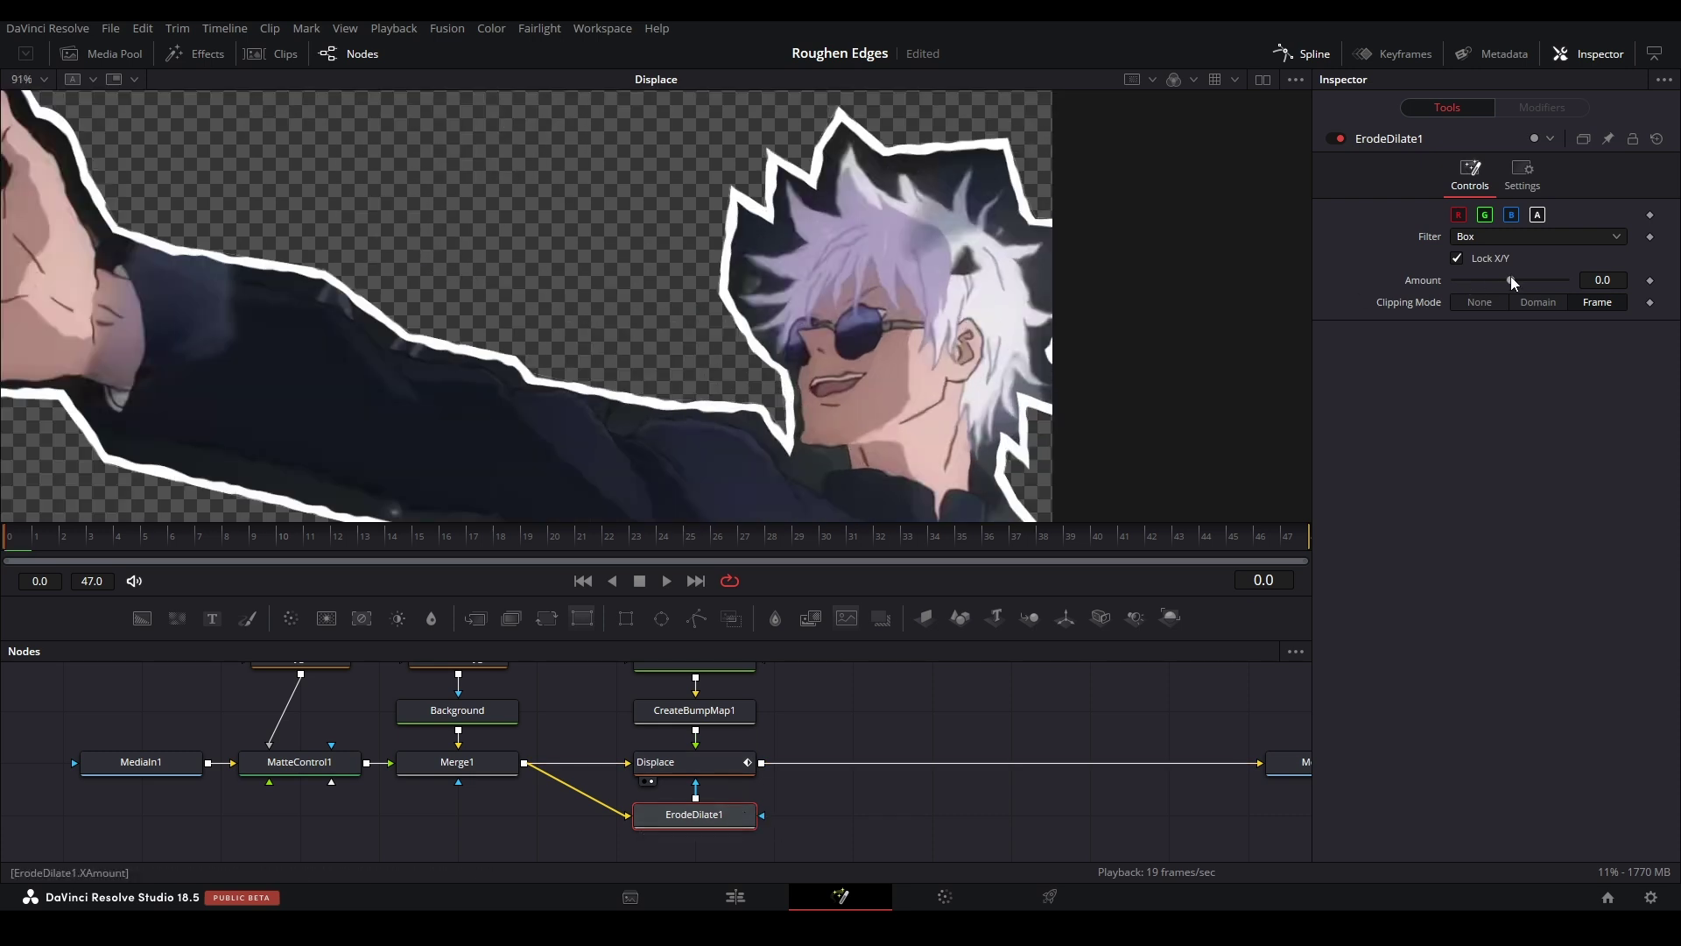
drag(1510, 280, 1465, 290)
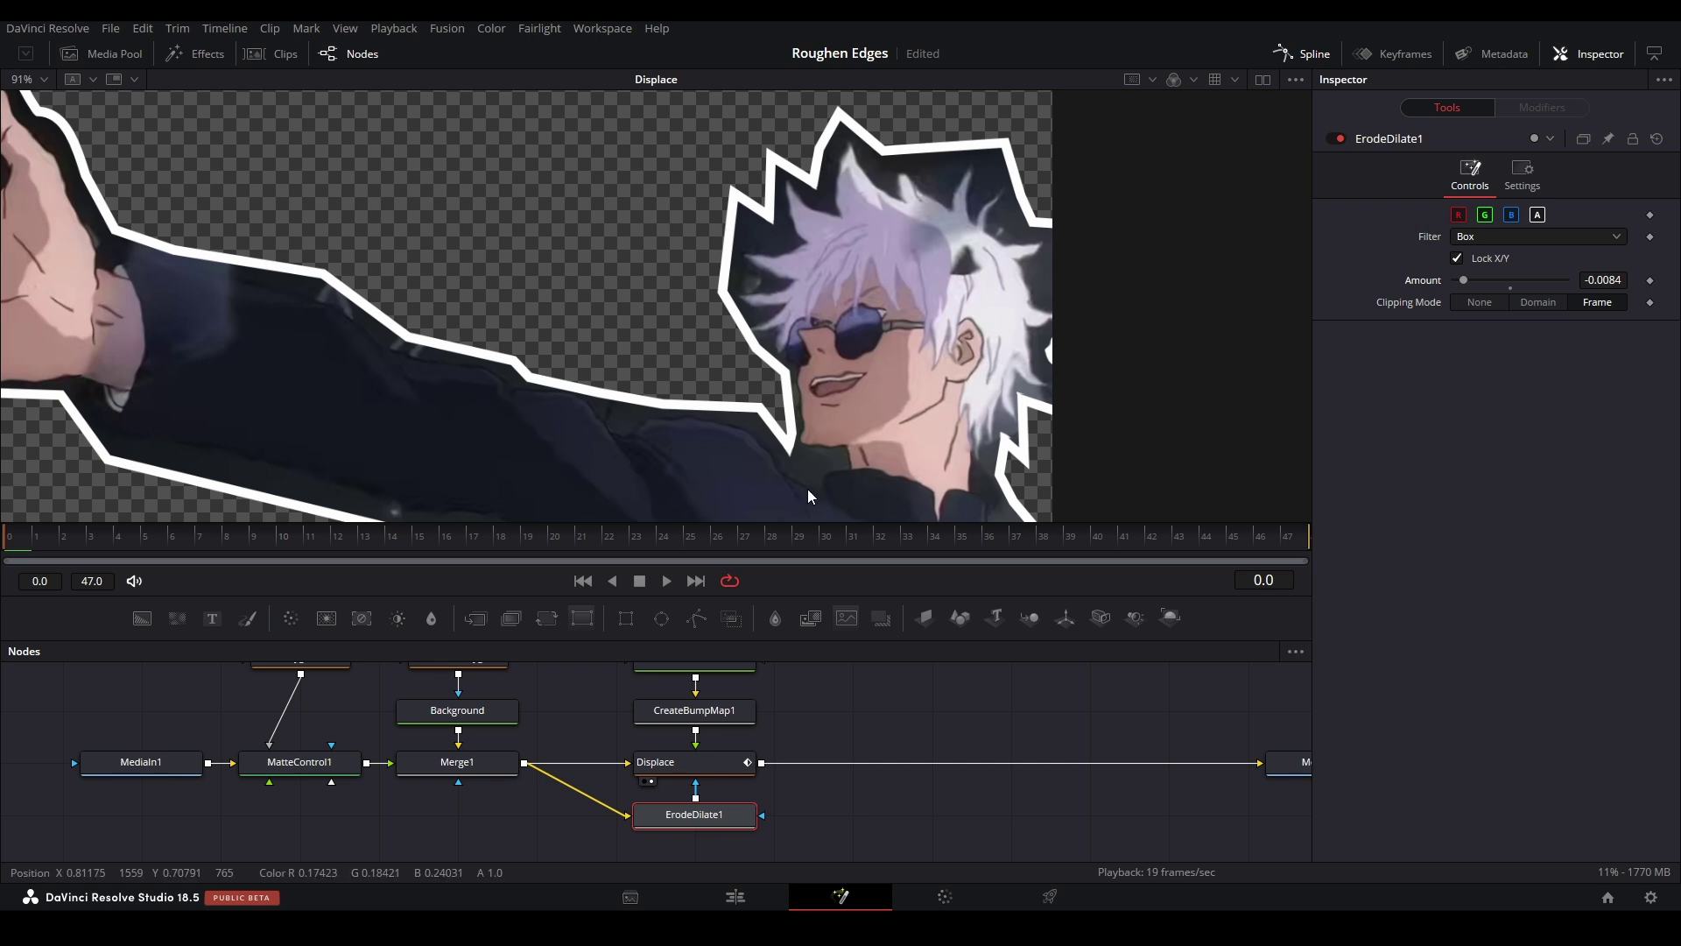
click(695, 769)
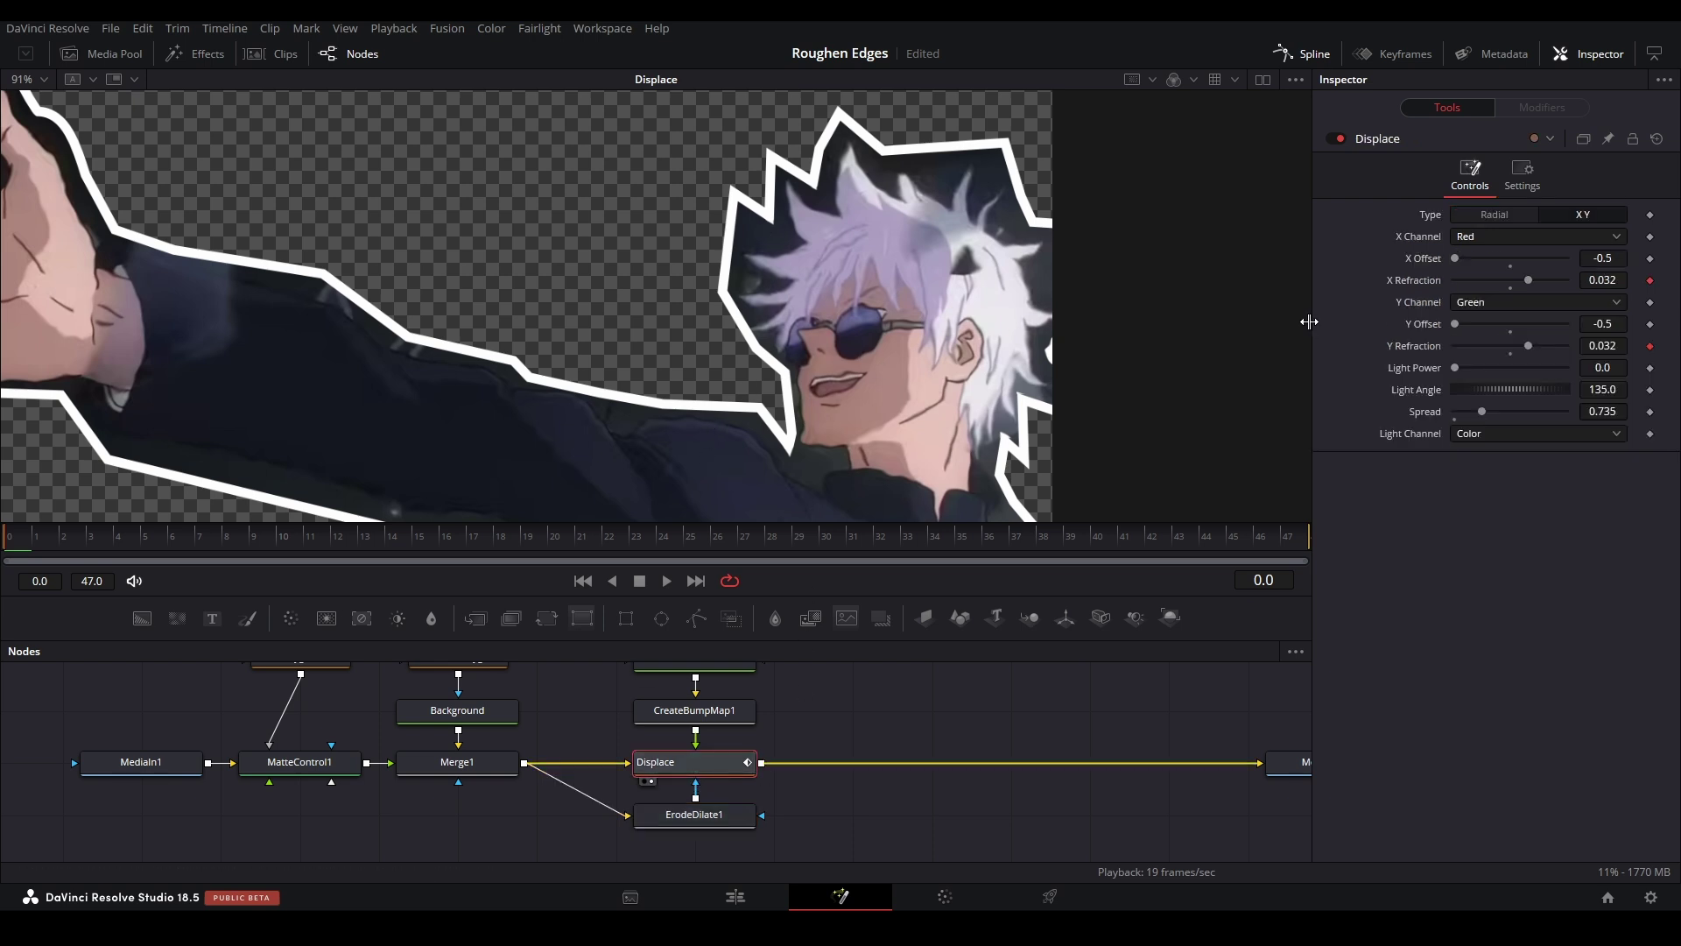
click(1522, 177)
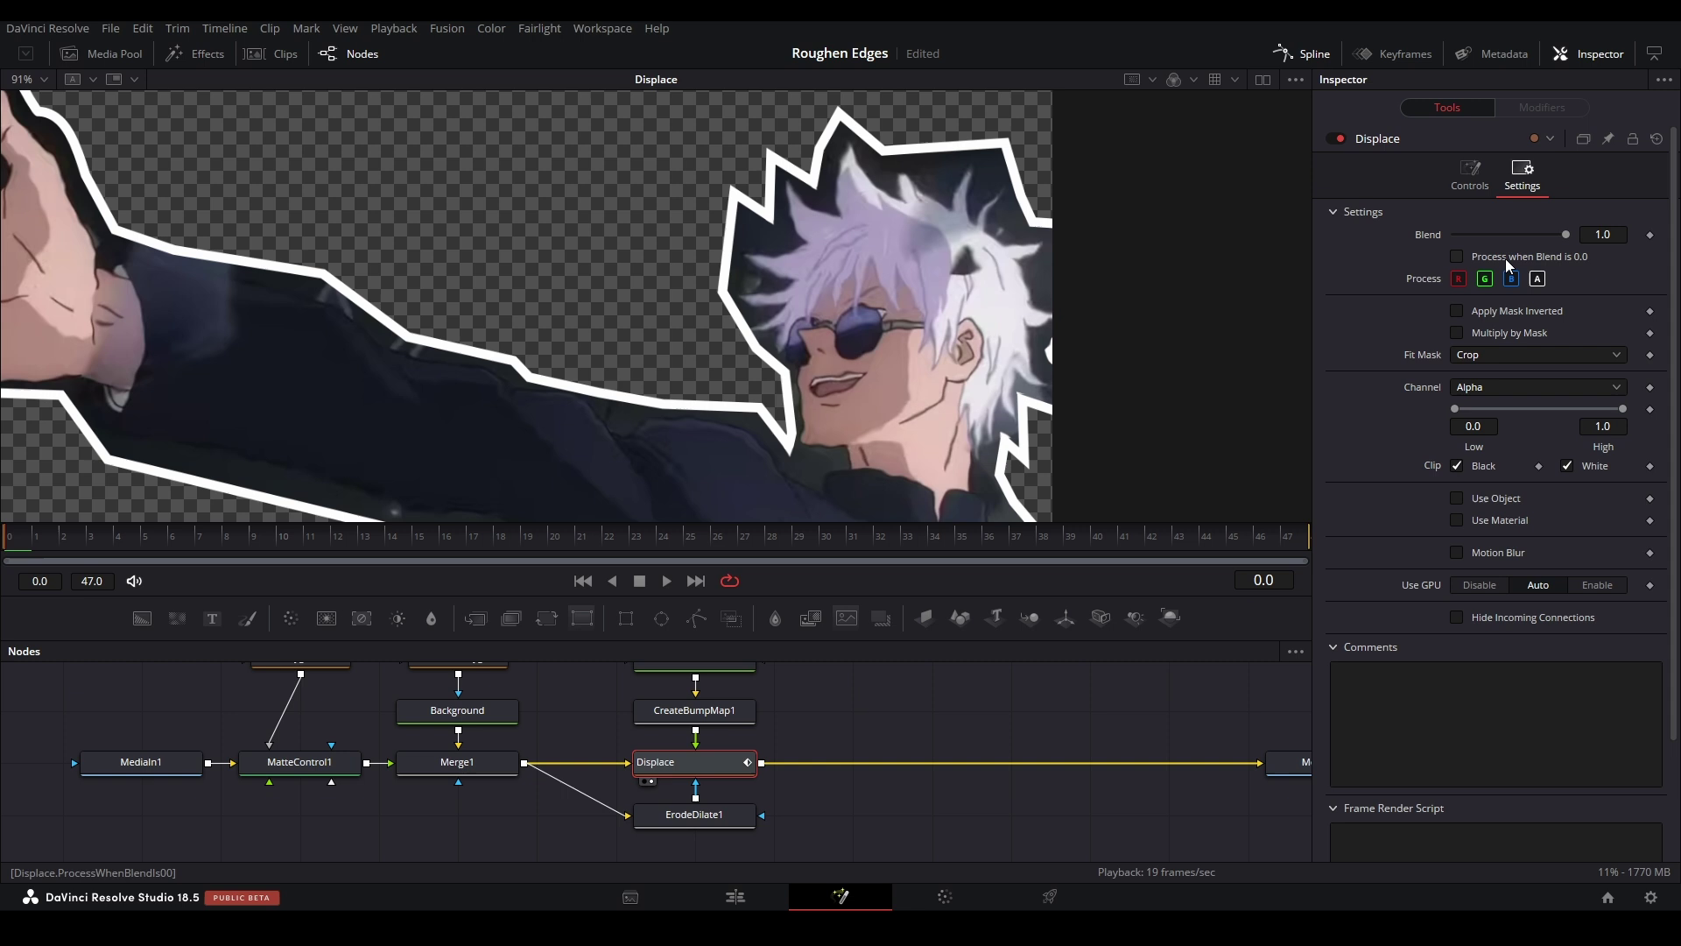
click(1490, 312)
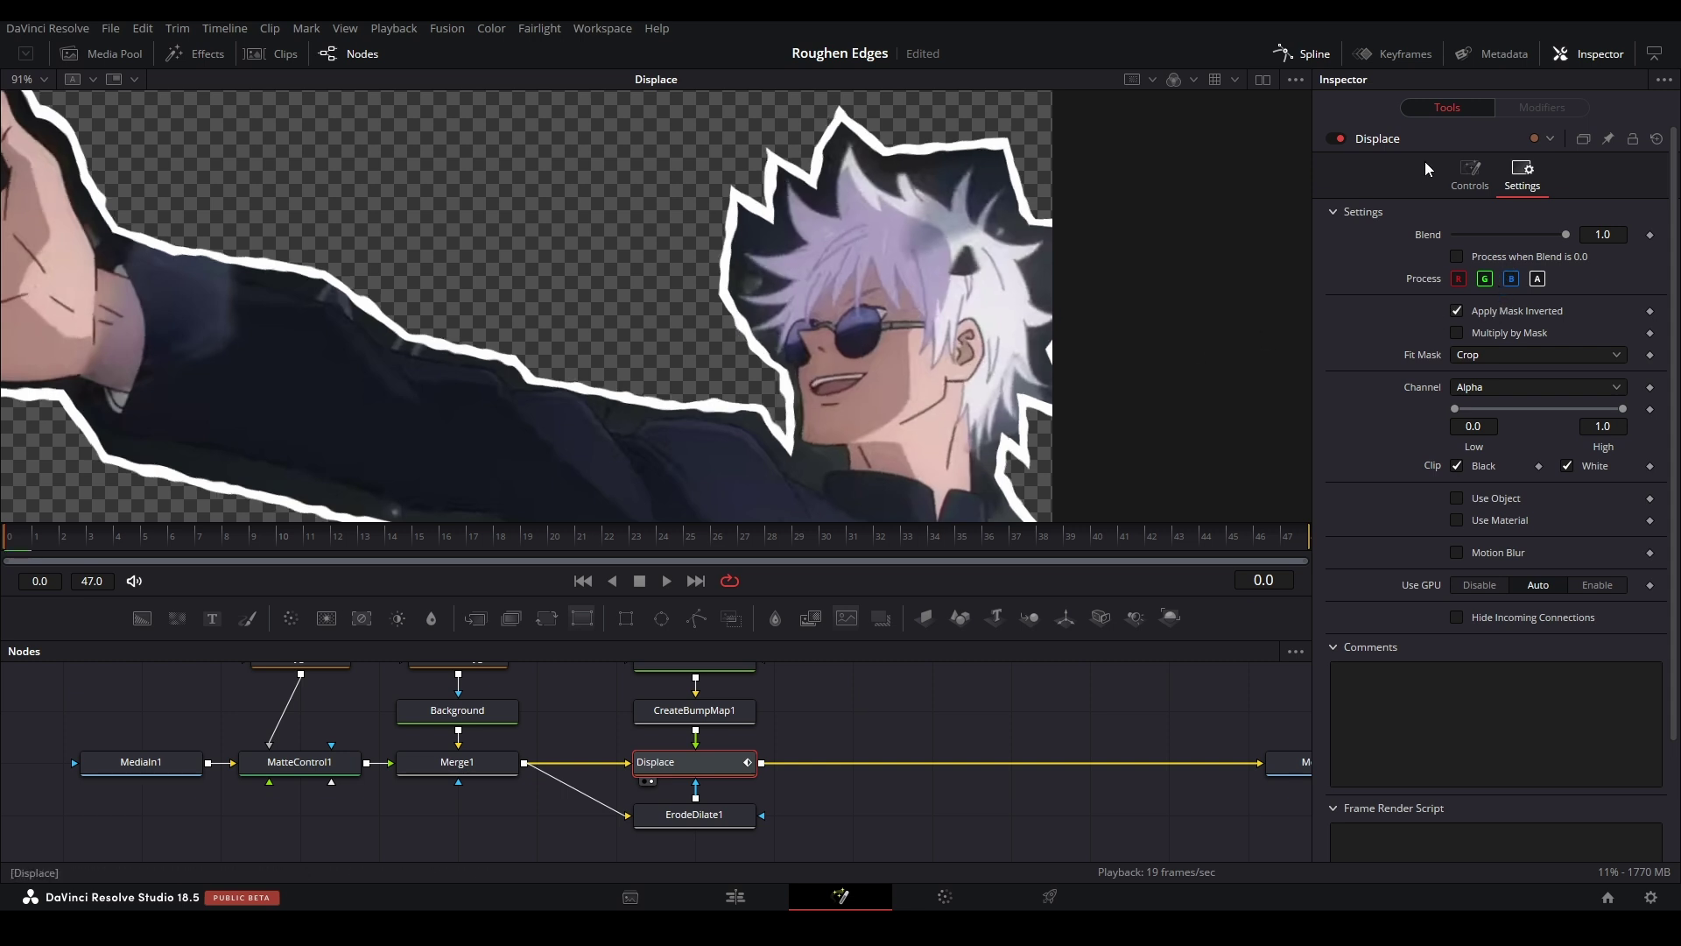
click(1469, 172)
key(ctrl+f)
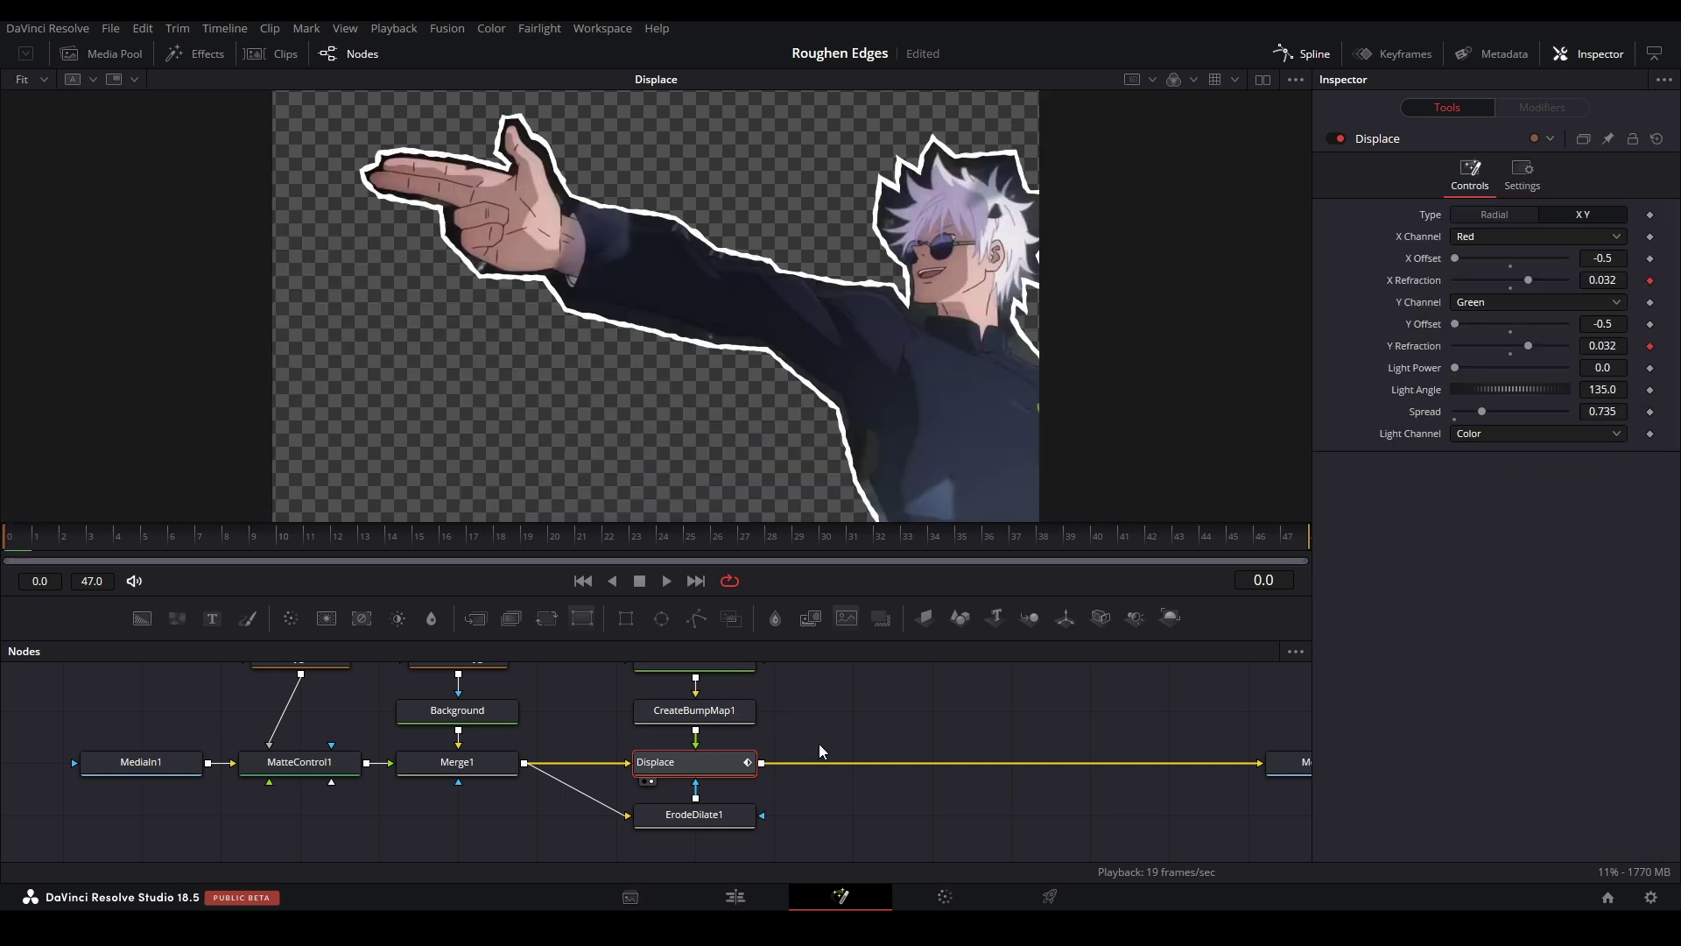
scroll(818, 744, down, 2)
scroll(770, 790, down, 2)
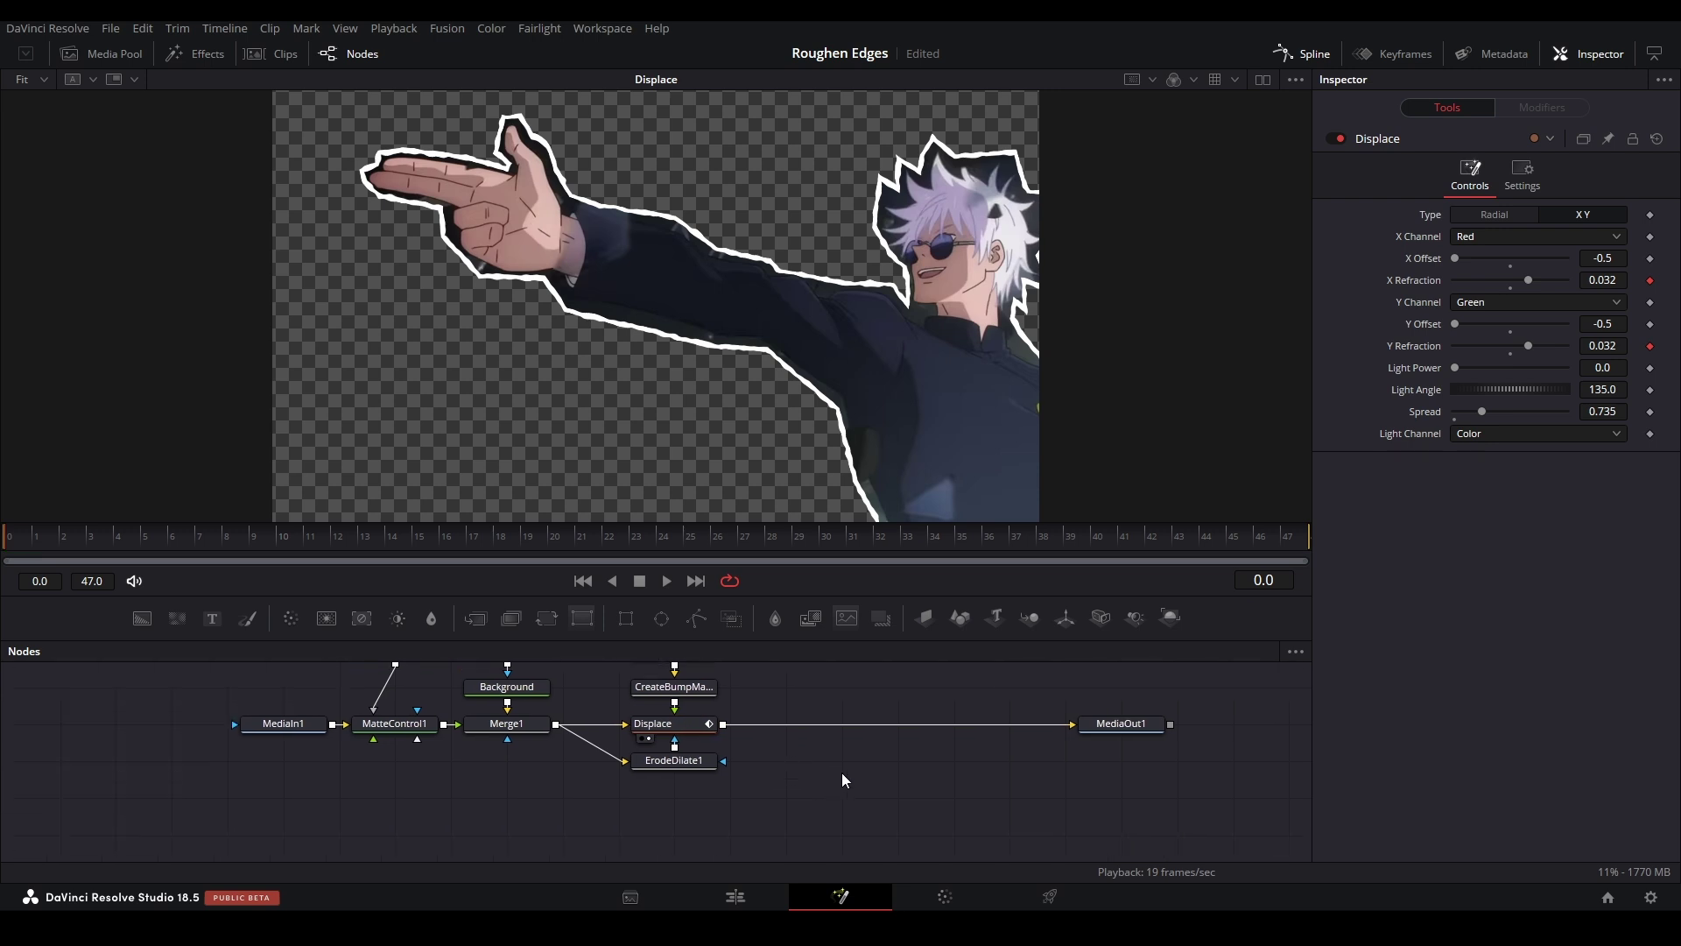
- Add a Merge node after Displace, with MediaIn1 as its background and Displace as its foreground, and show it in the viewer
drag(467, 609, 891, 788)
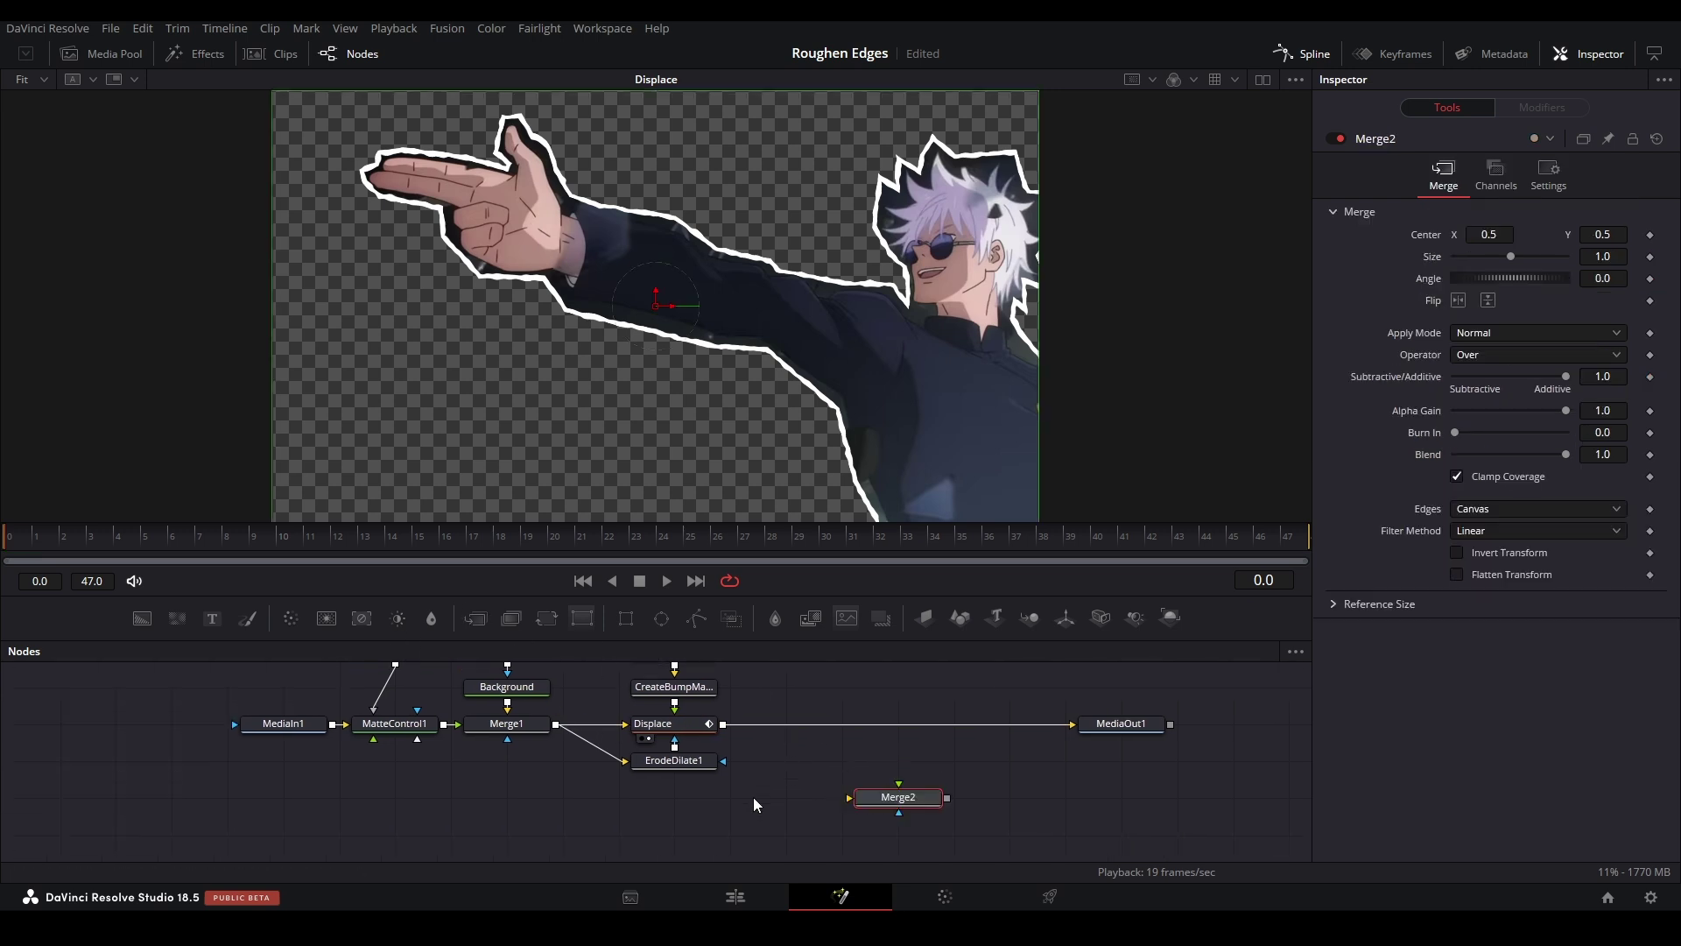
drag(333, 725, 886, 804)
drag(969, 723, 915, 713)
key(1)
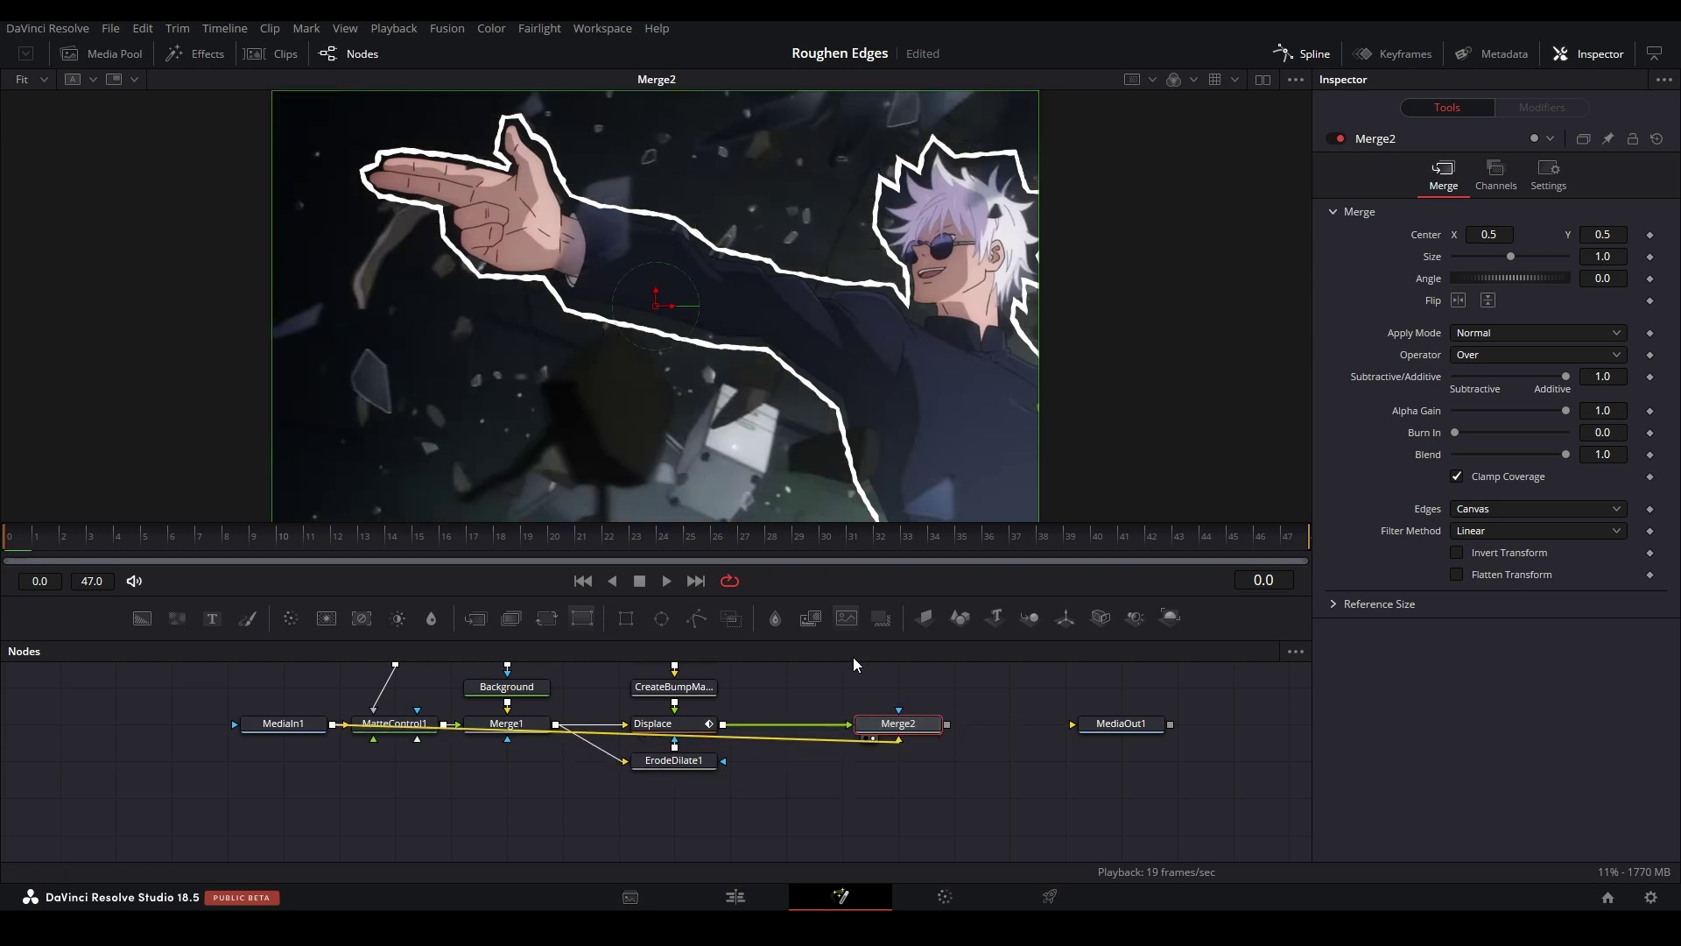
alt+click(785, 739)
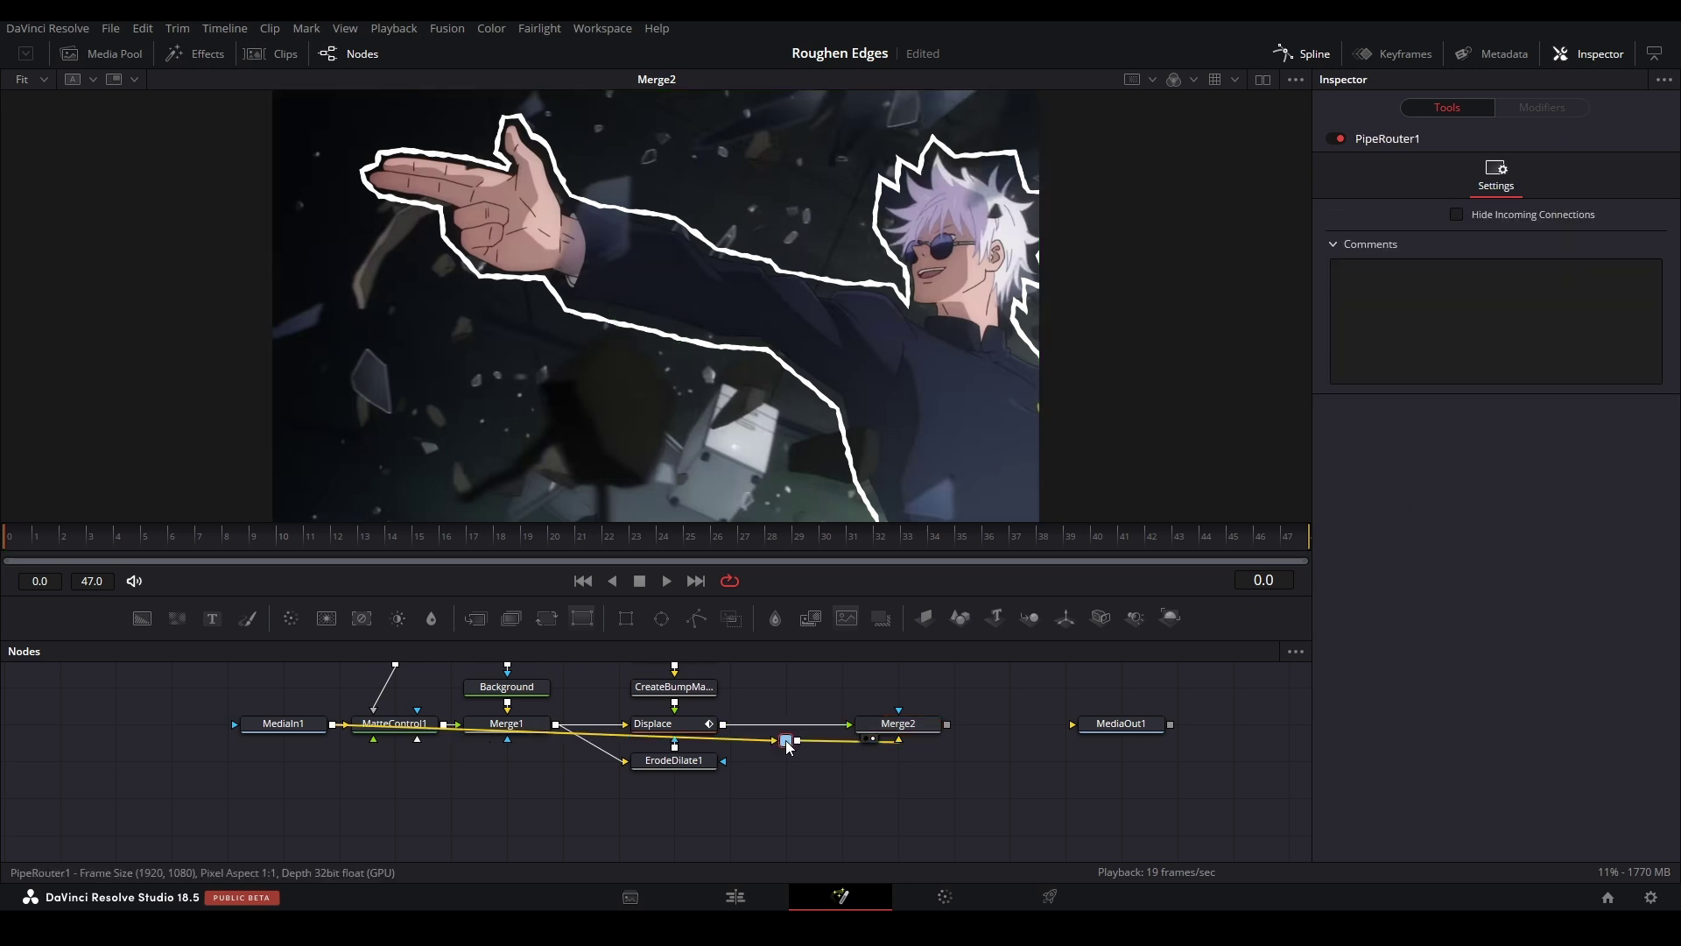
drag(785, 739, 306, 809)
key(Delete)
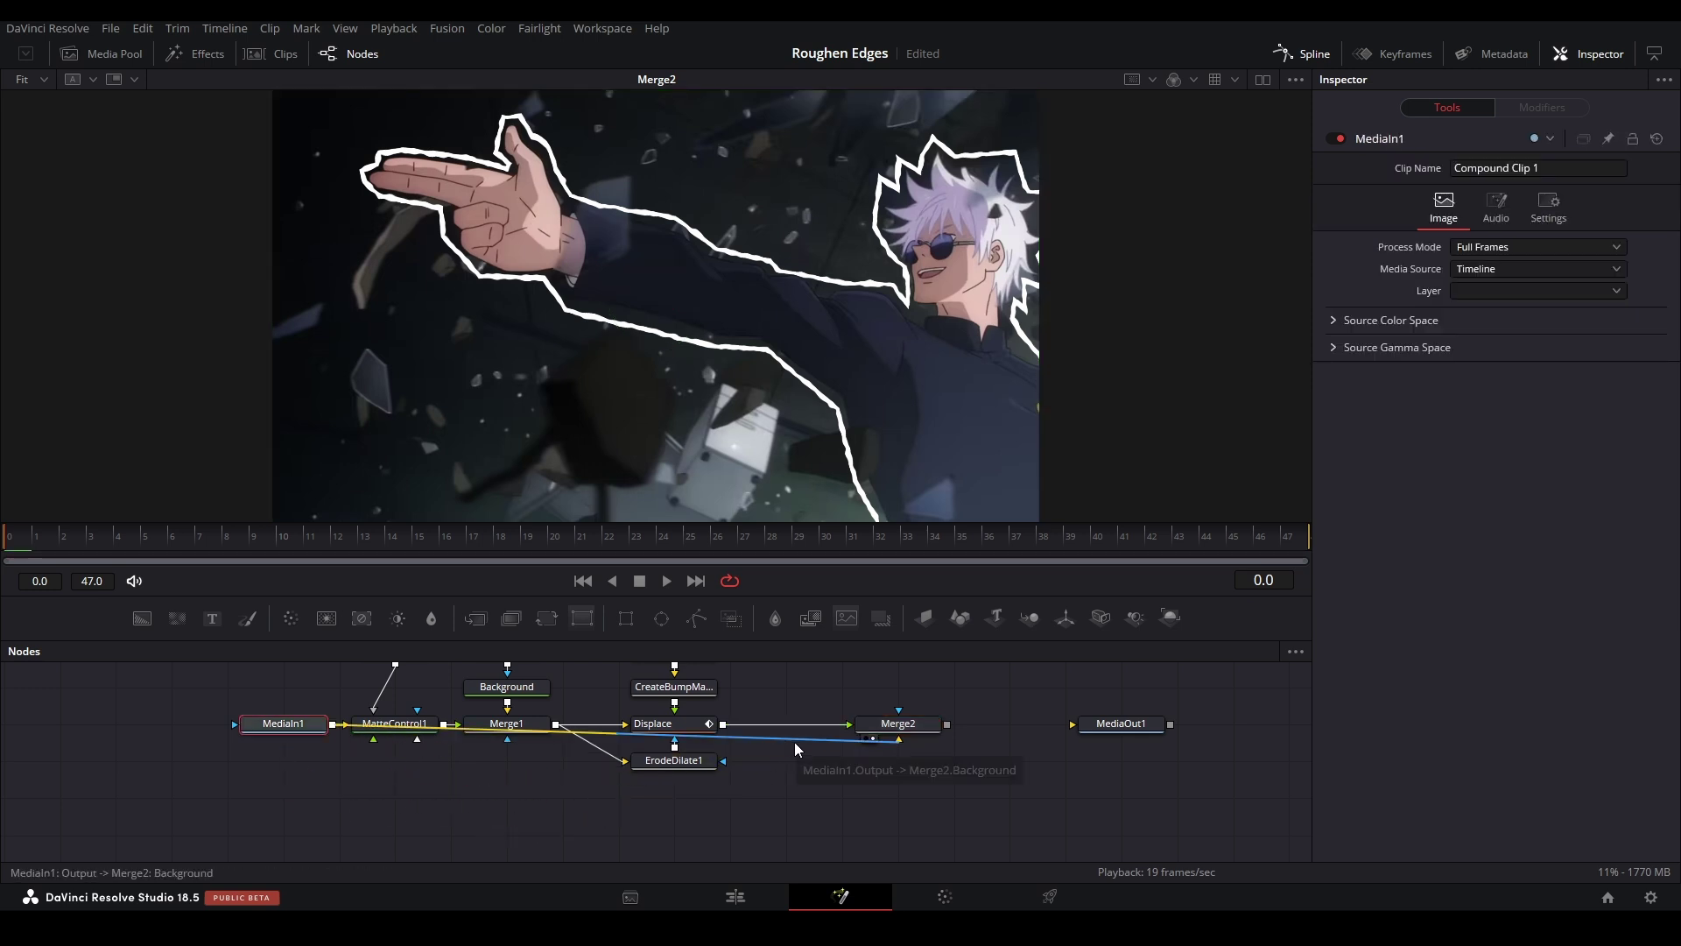
- Add two routers to the MediaIn1-to-Merge2 connection and place them so the line runs below the other nodes
alt+click(795, 743)
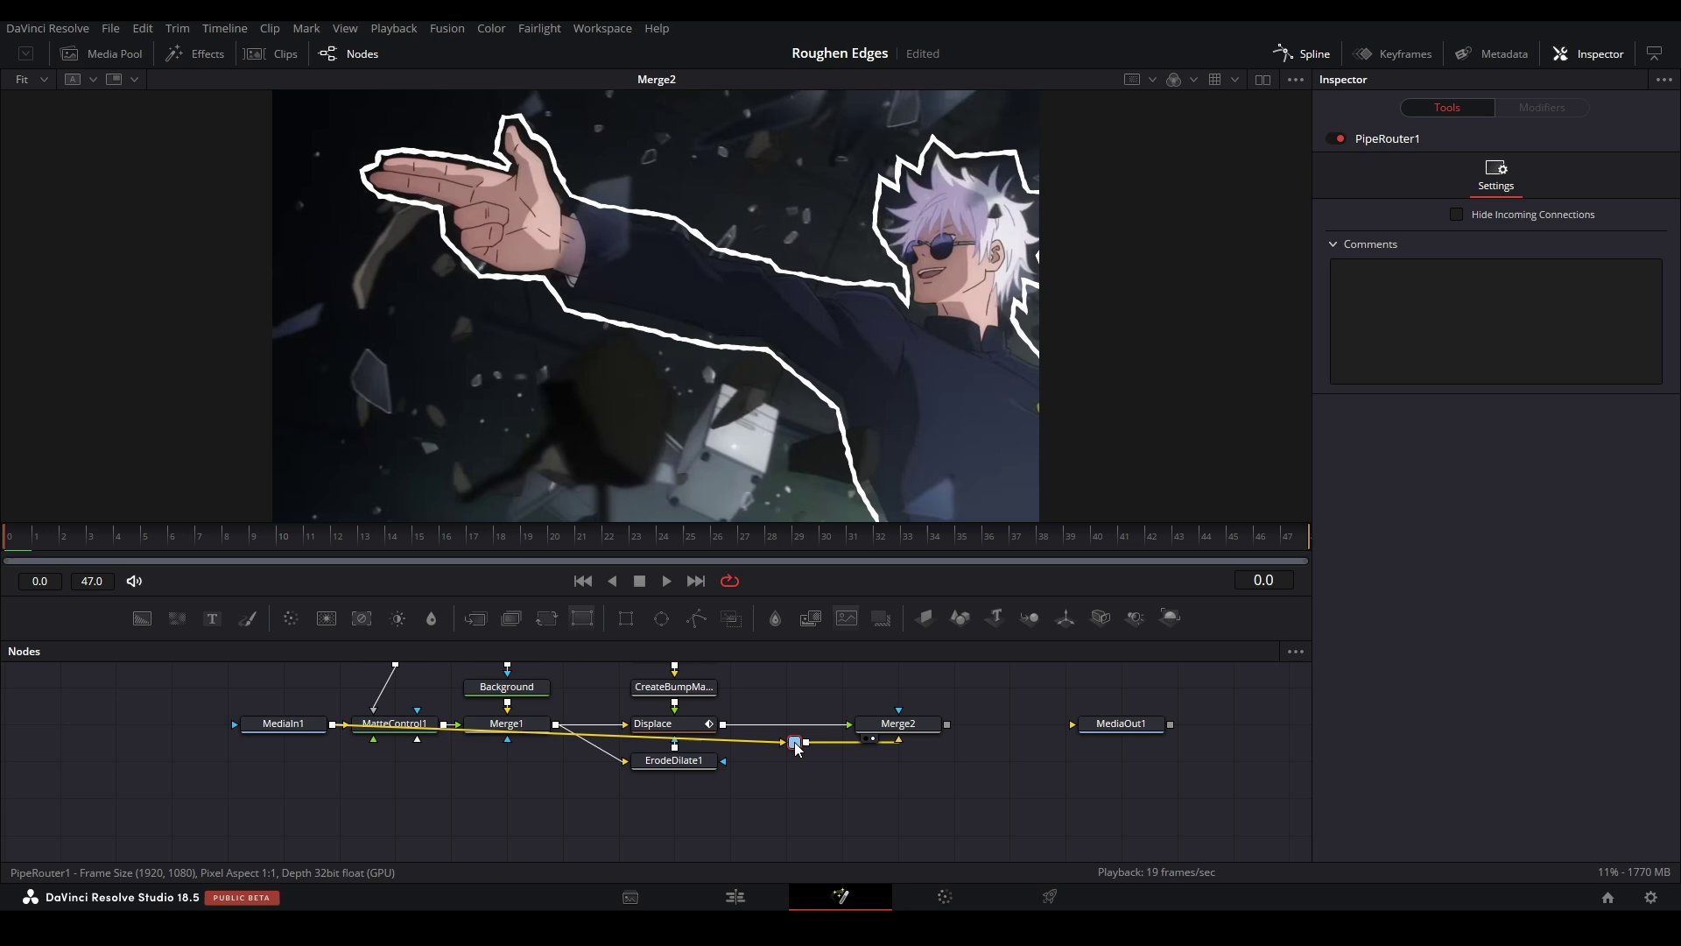
drag(797, 747, 347, 843)
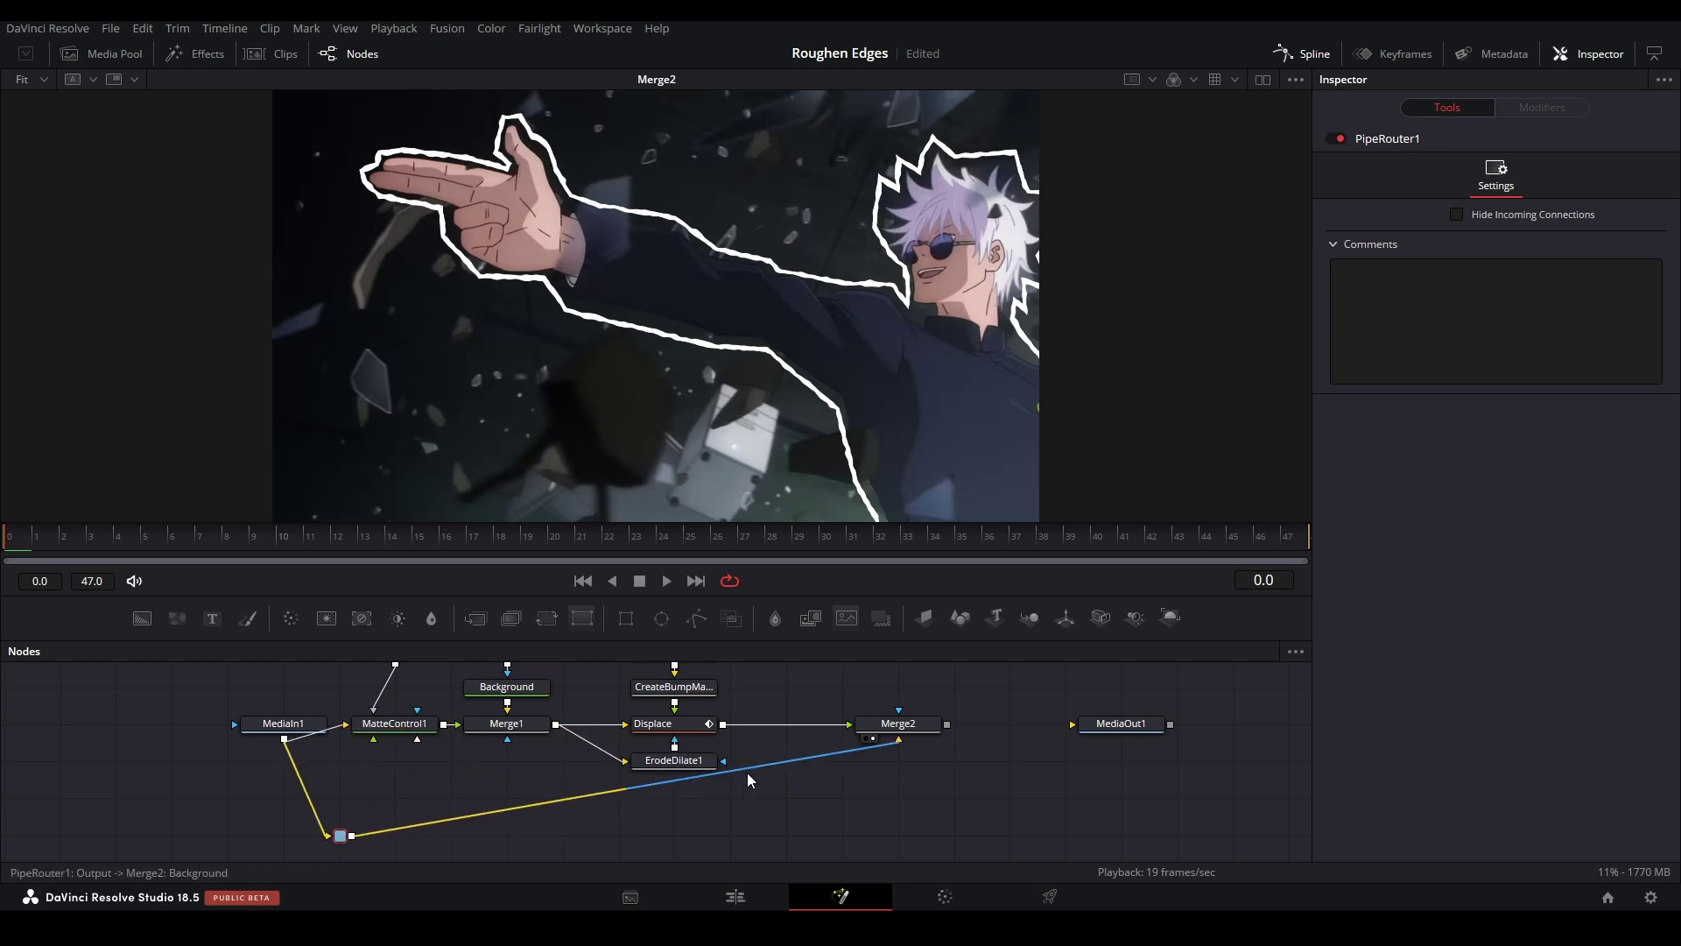
alt+click(822, 751)
drag(823, 753, 879, 844)
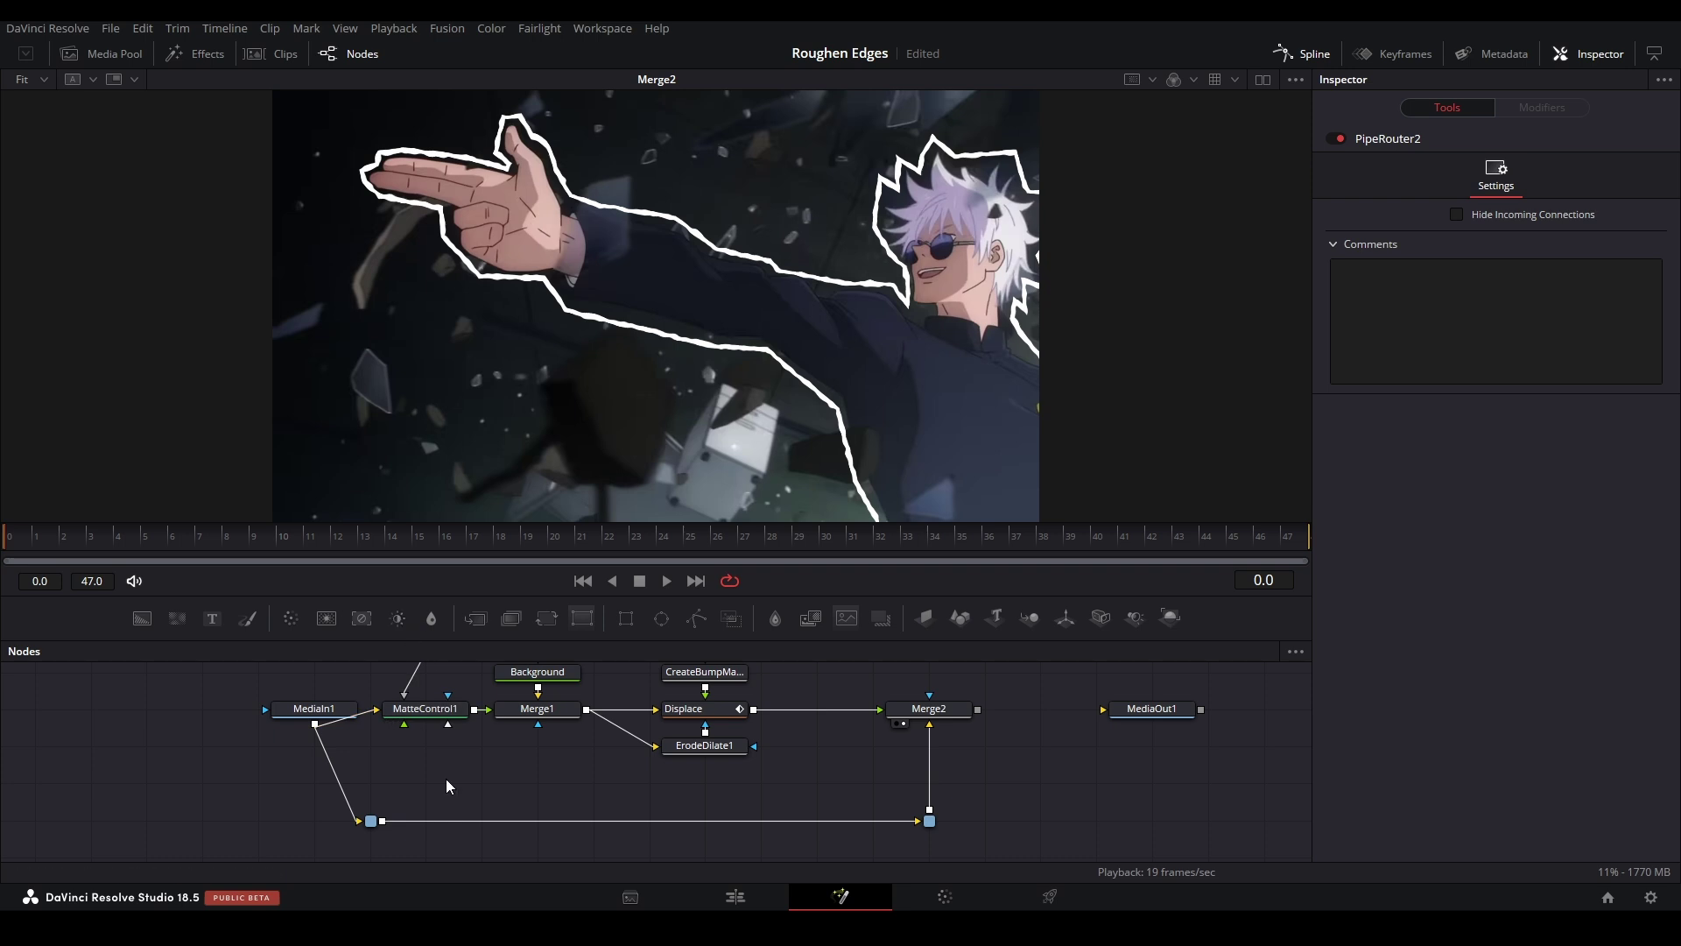
- Insert a Brightness/Contrast node between the two routers and set its Saturation to 0 and Gain to 0.61
key(shift+space)
text(erodebri)
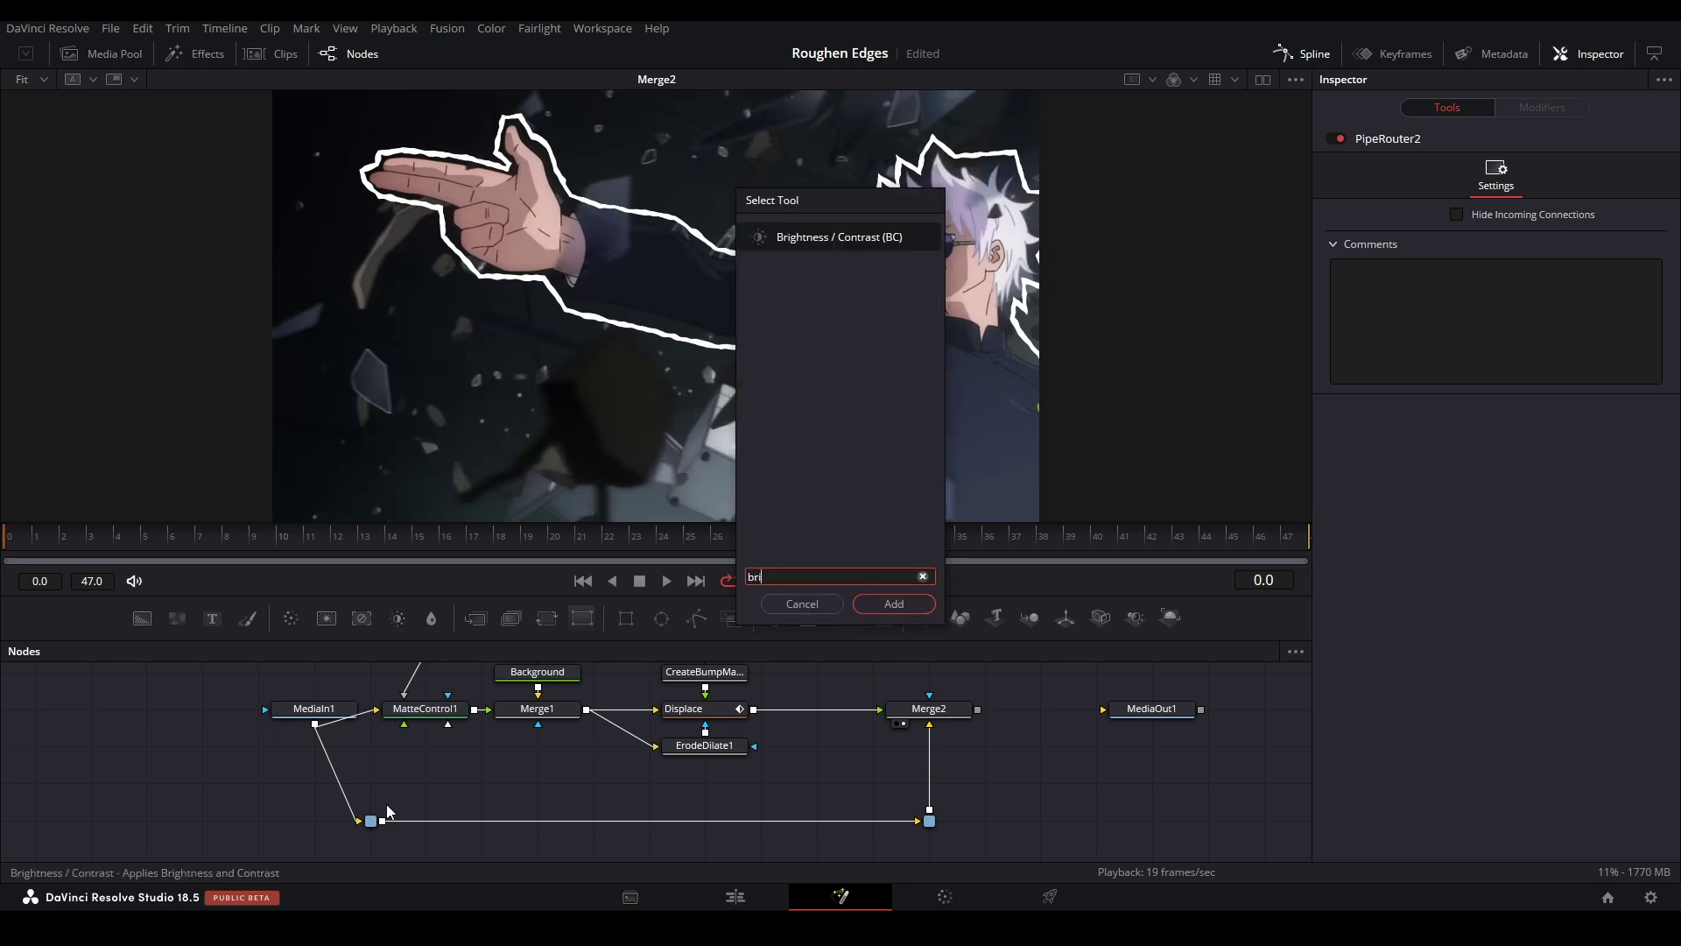
key(Return)
drag(415, 781, 471, 820)
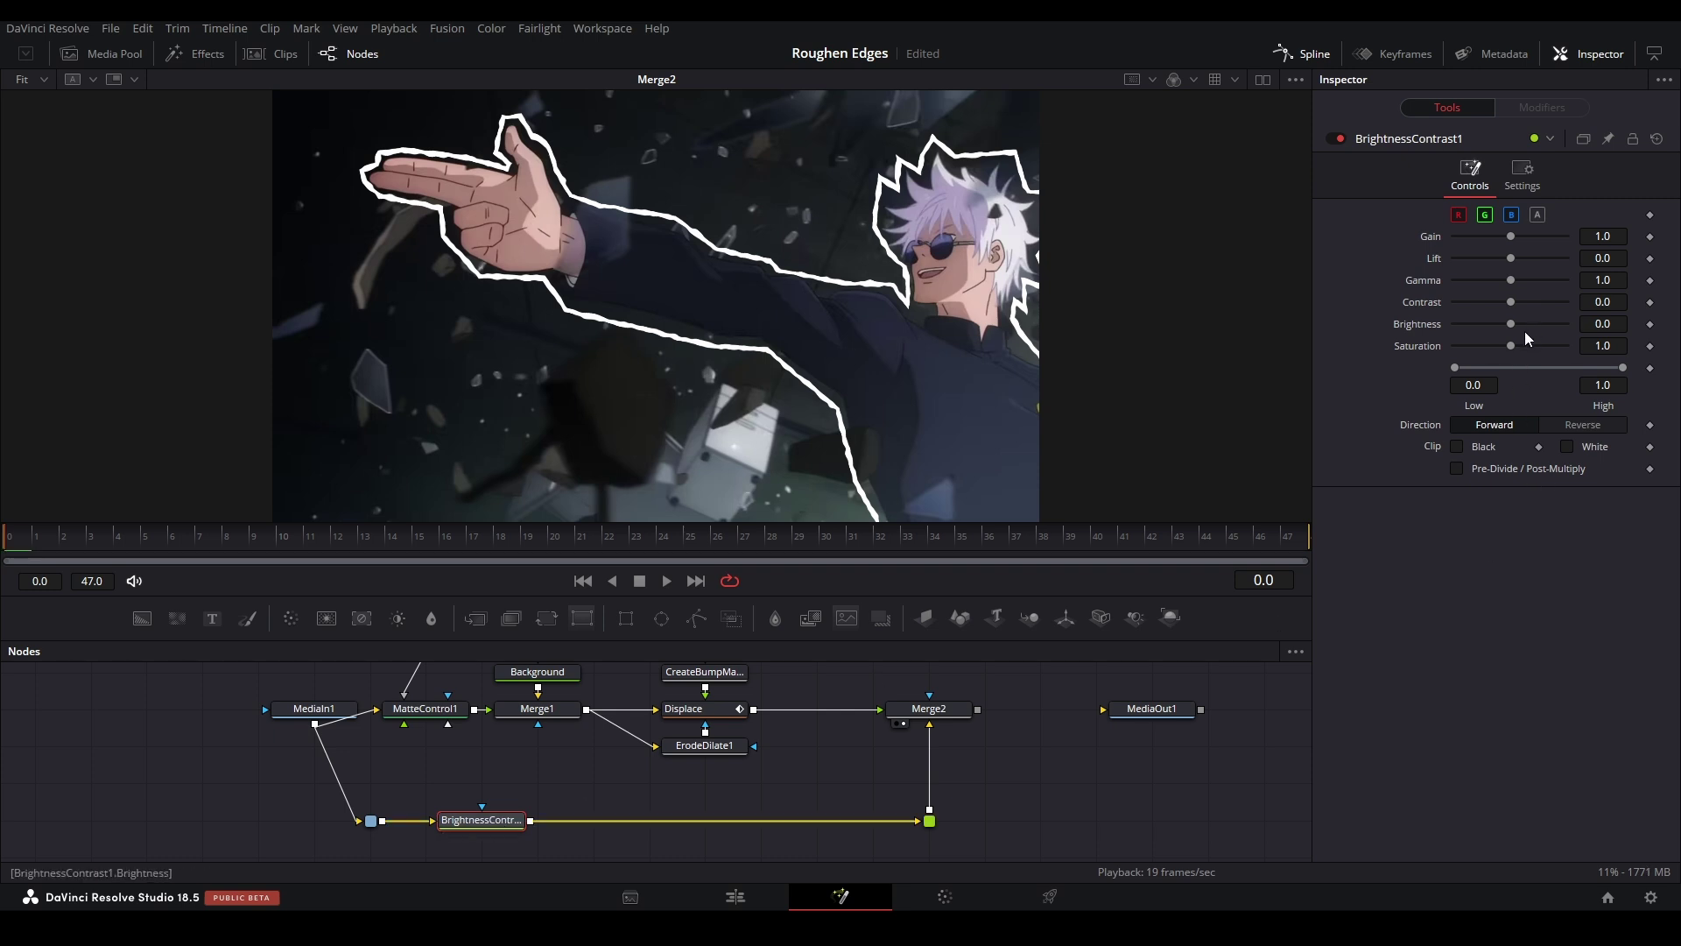
drag(1513, 343, 1269, 364)
drag(1511, 239, 1488, 238)
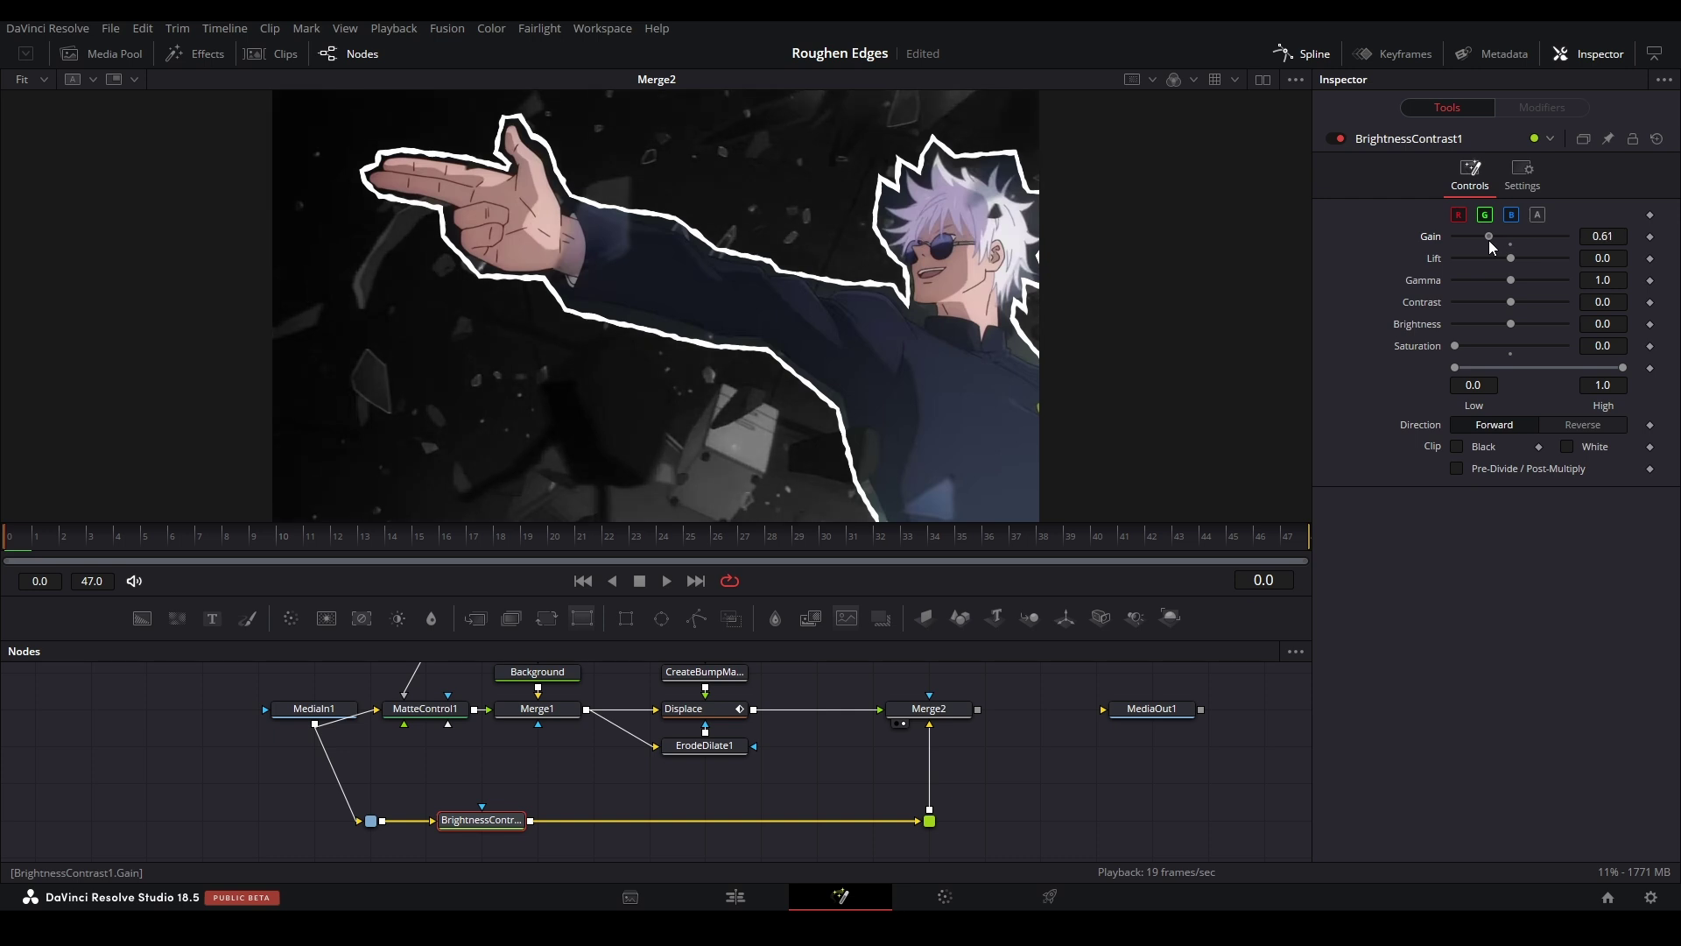
- Add a DefocusGamma node directly after BrightnessContrast1 on the background branch
click(514, 831)
key(shift+space)
text(bri)
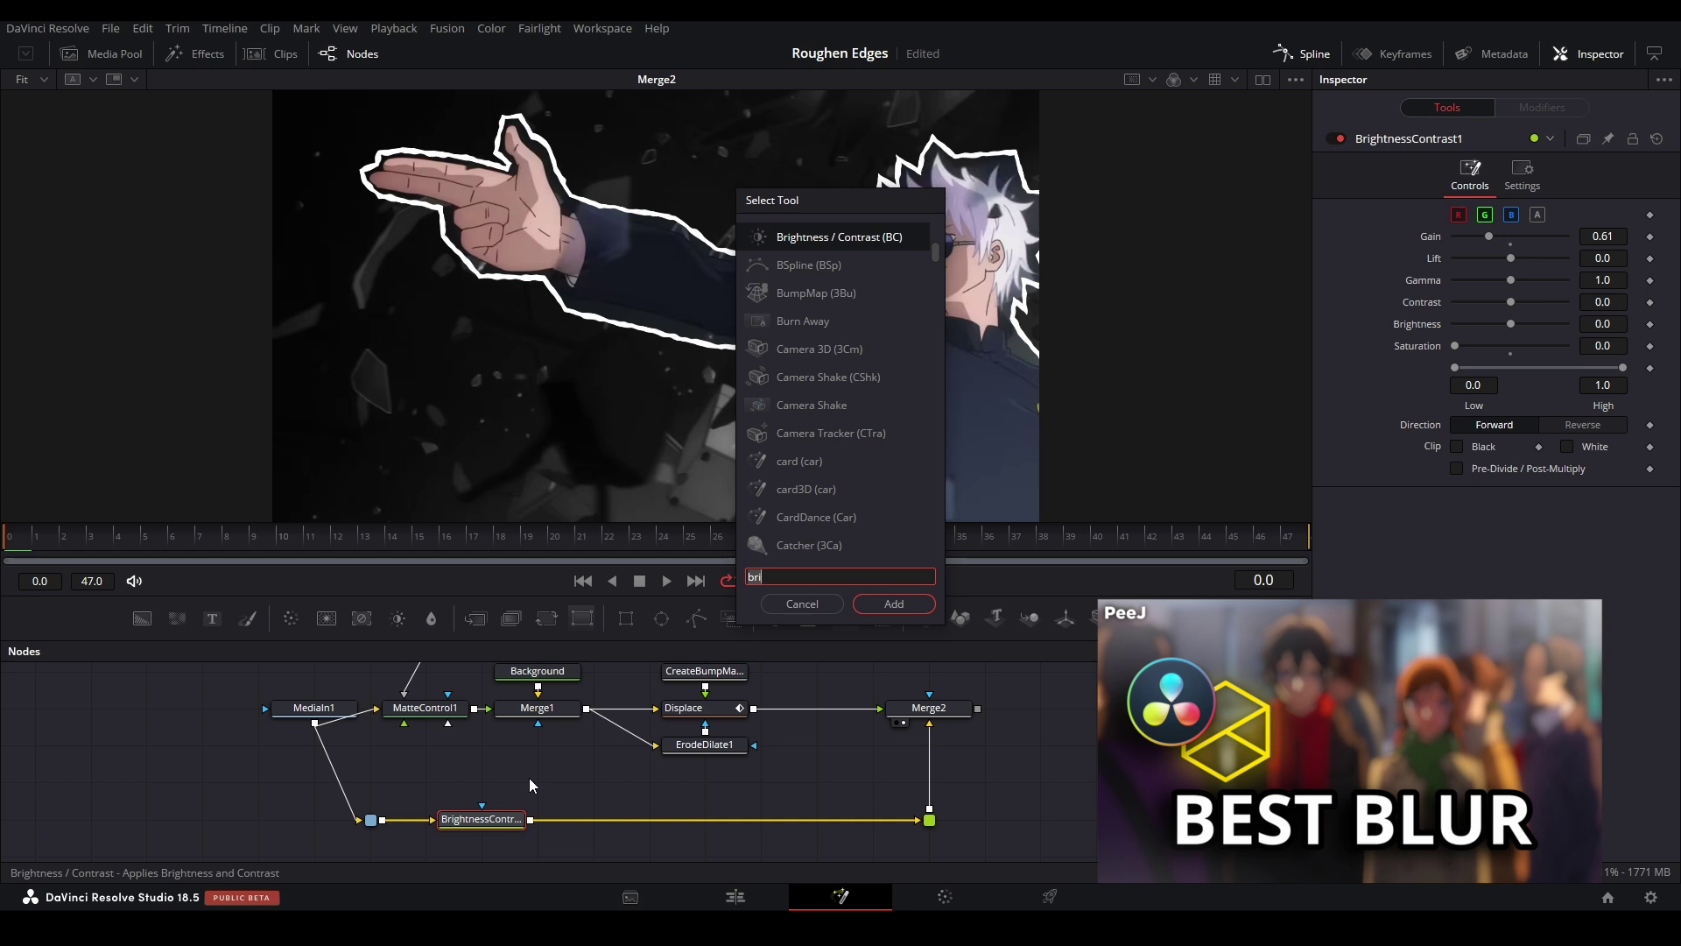
text(xdef)
key(Return)
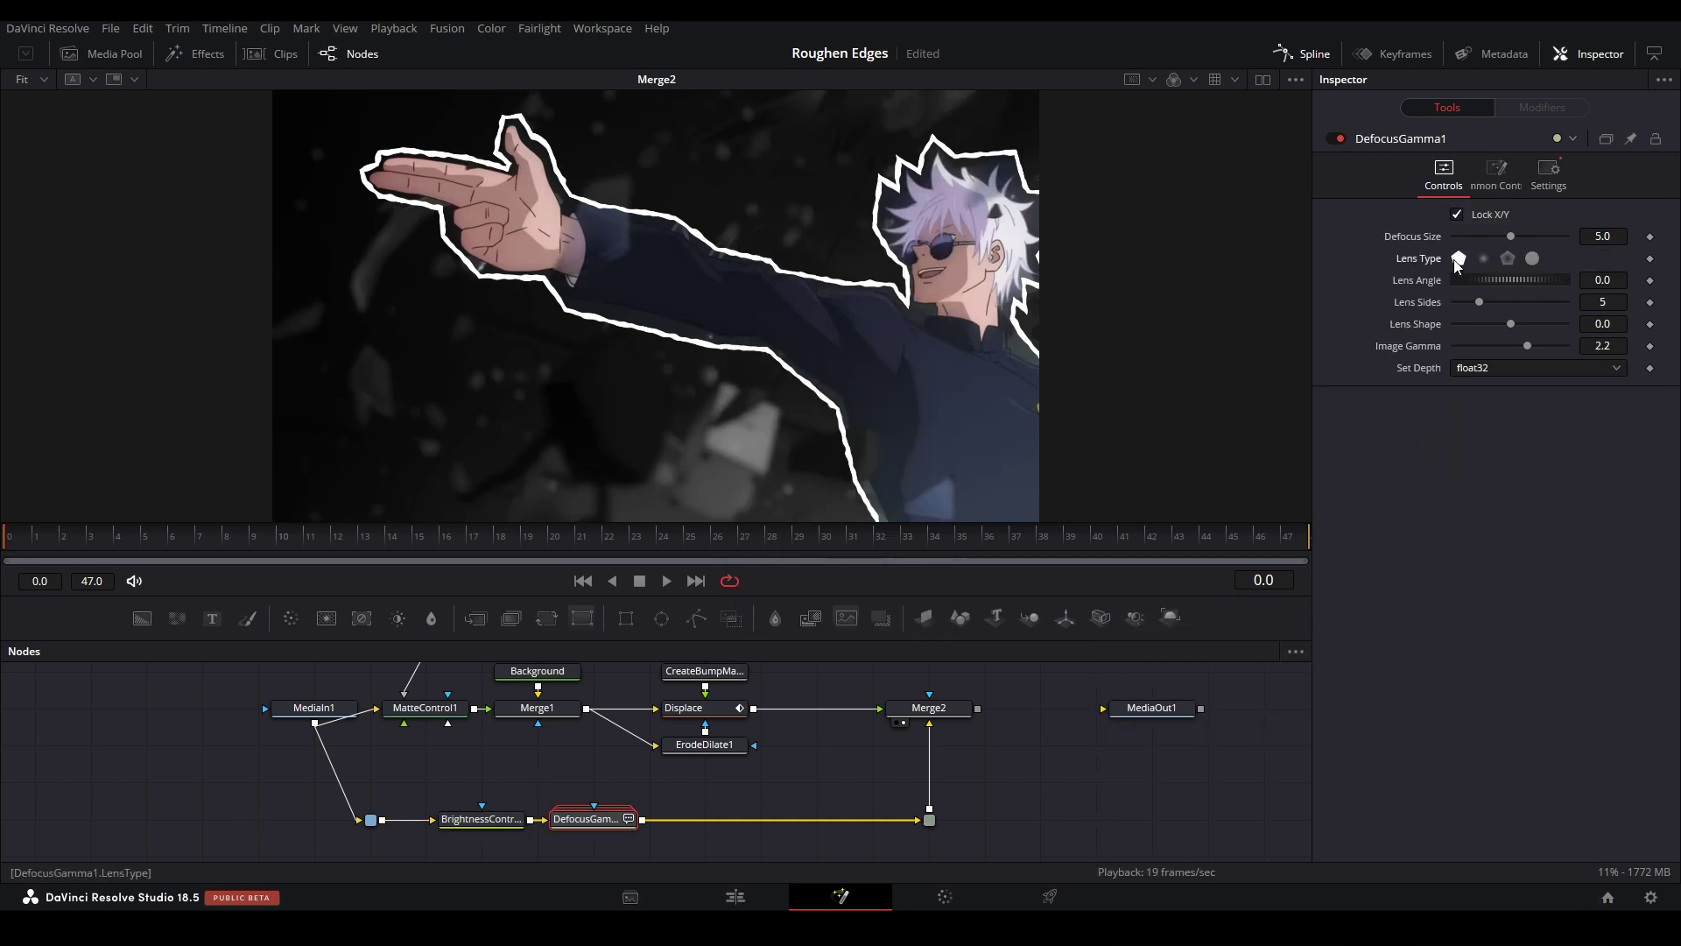
- Set the DefocusGamma node's Image Gamma to 10 and its Defocus Size to 4.8
drag(1512, 241, 1532, 243)
drag(1530, 348, 1576, 348)
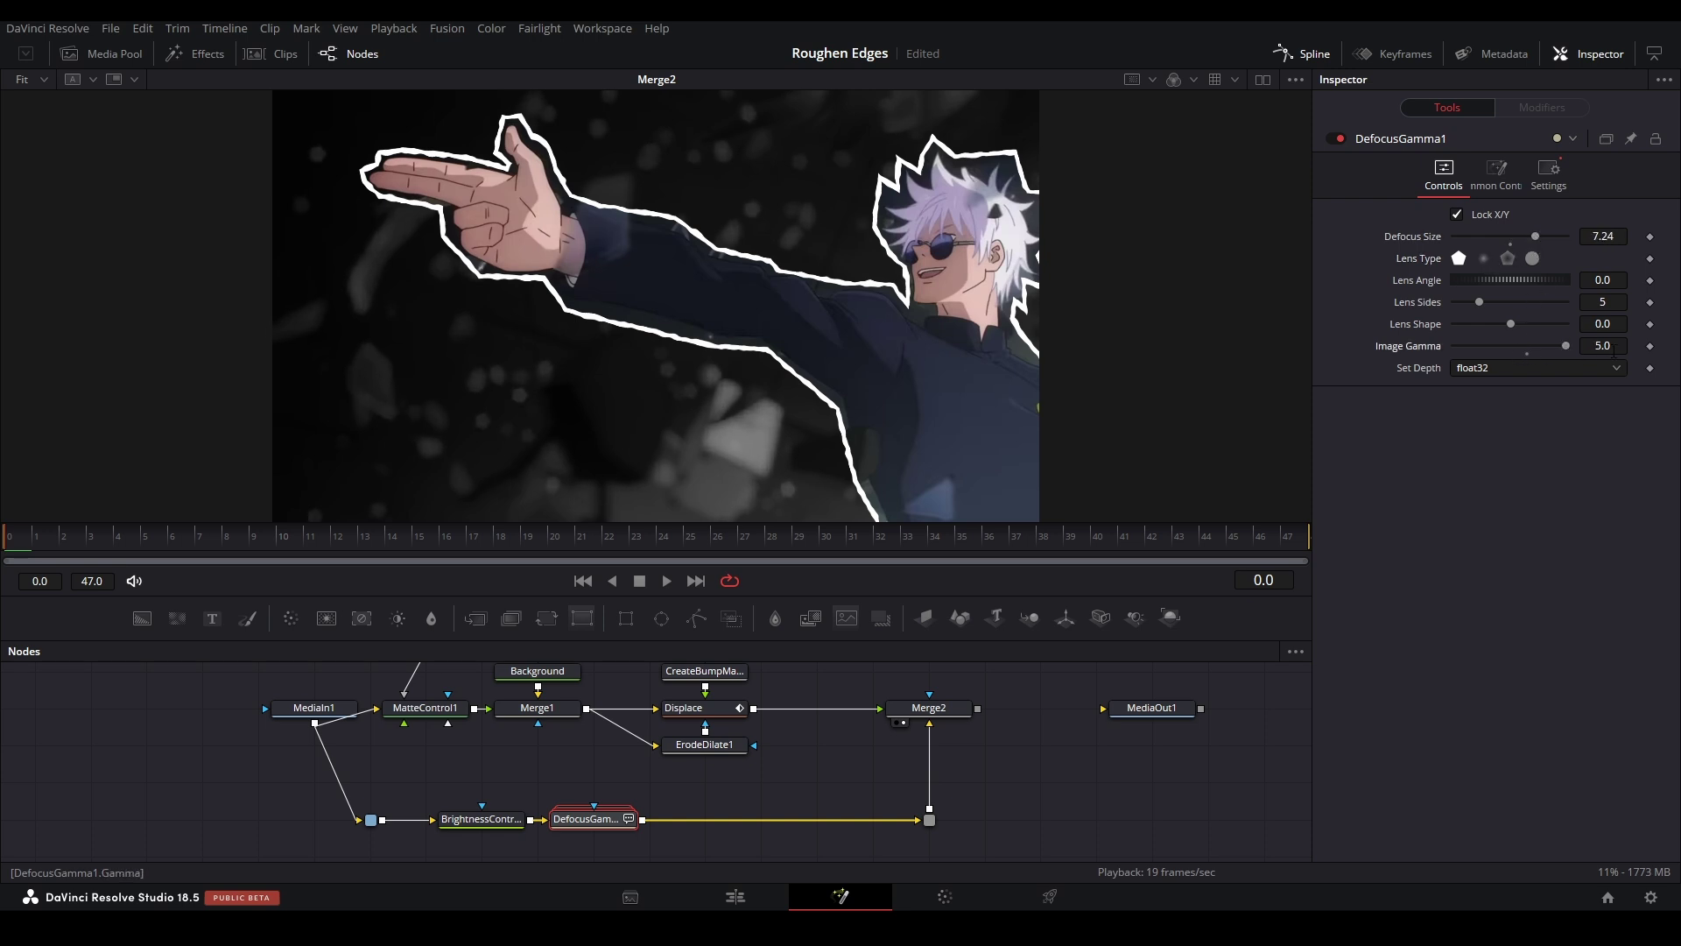
text(10)
key(Return)
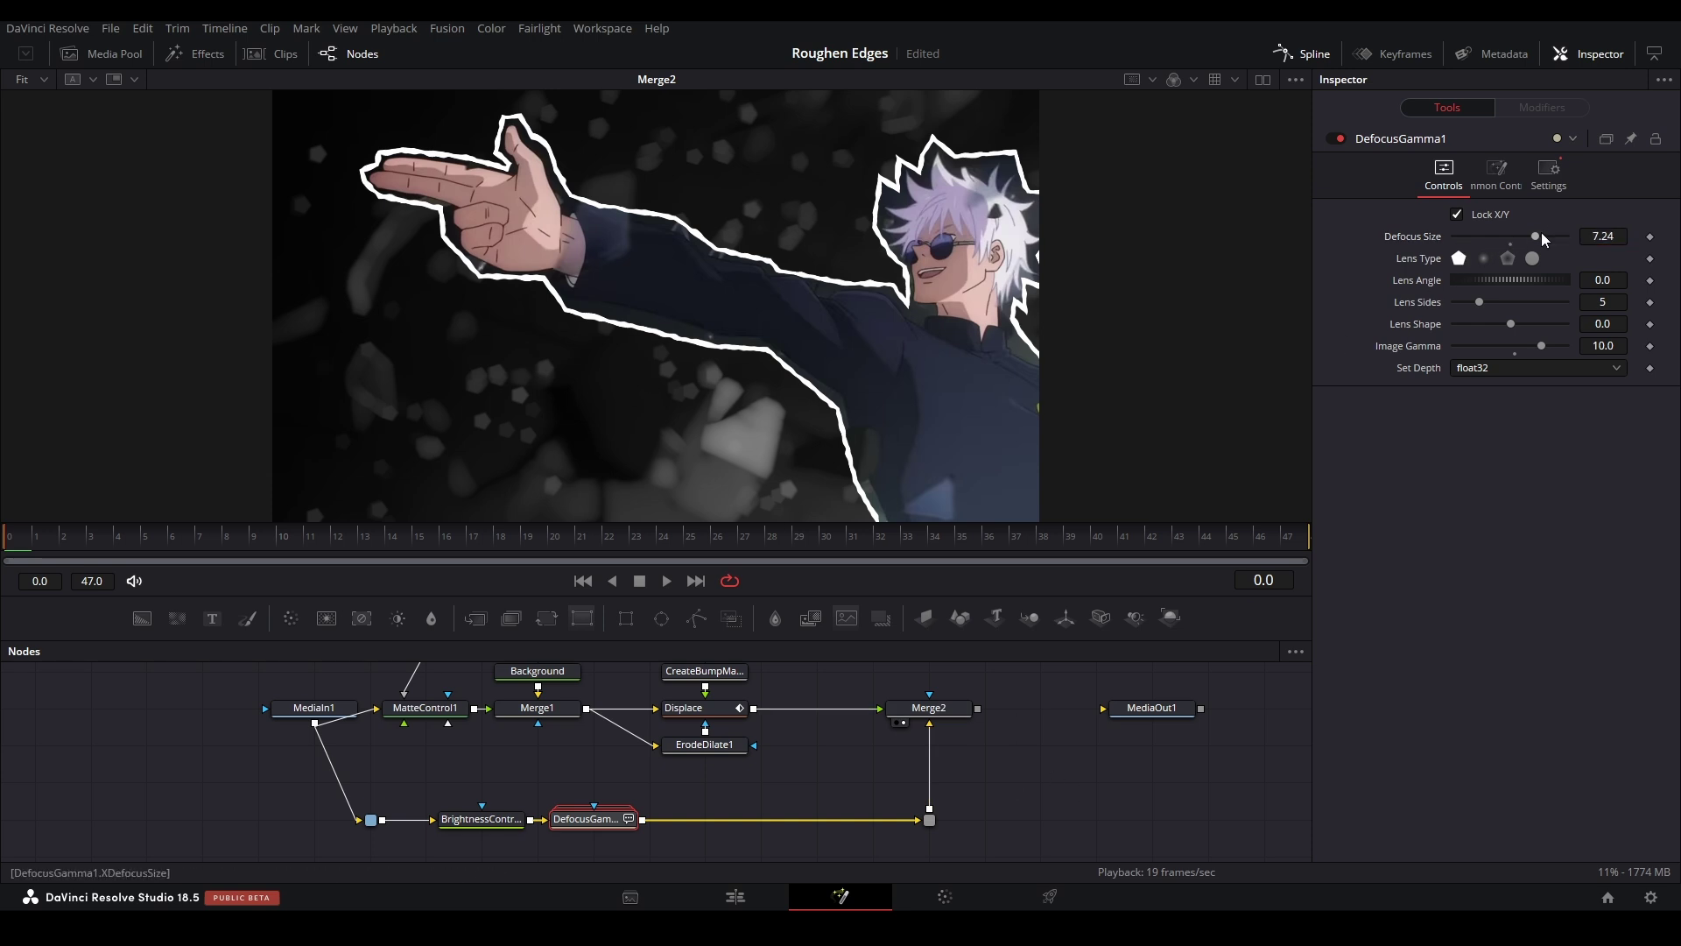
drag(1541, 233, 1509, 236)
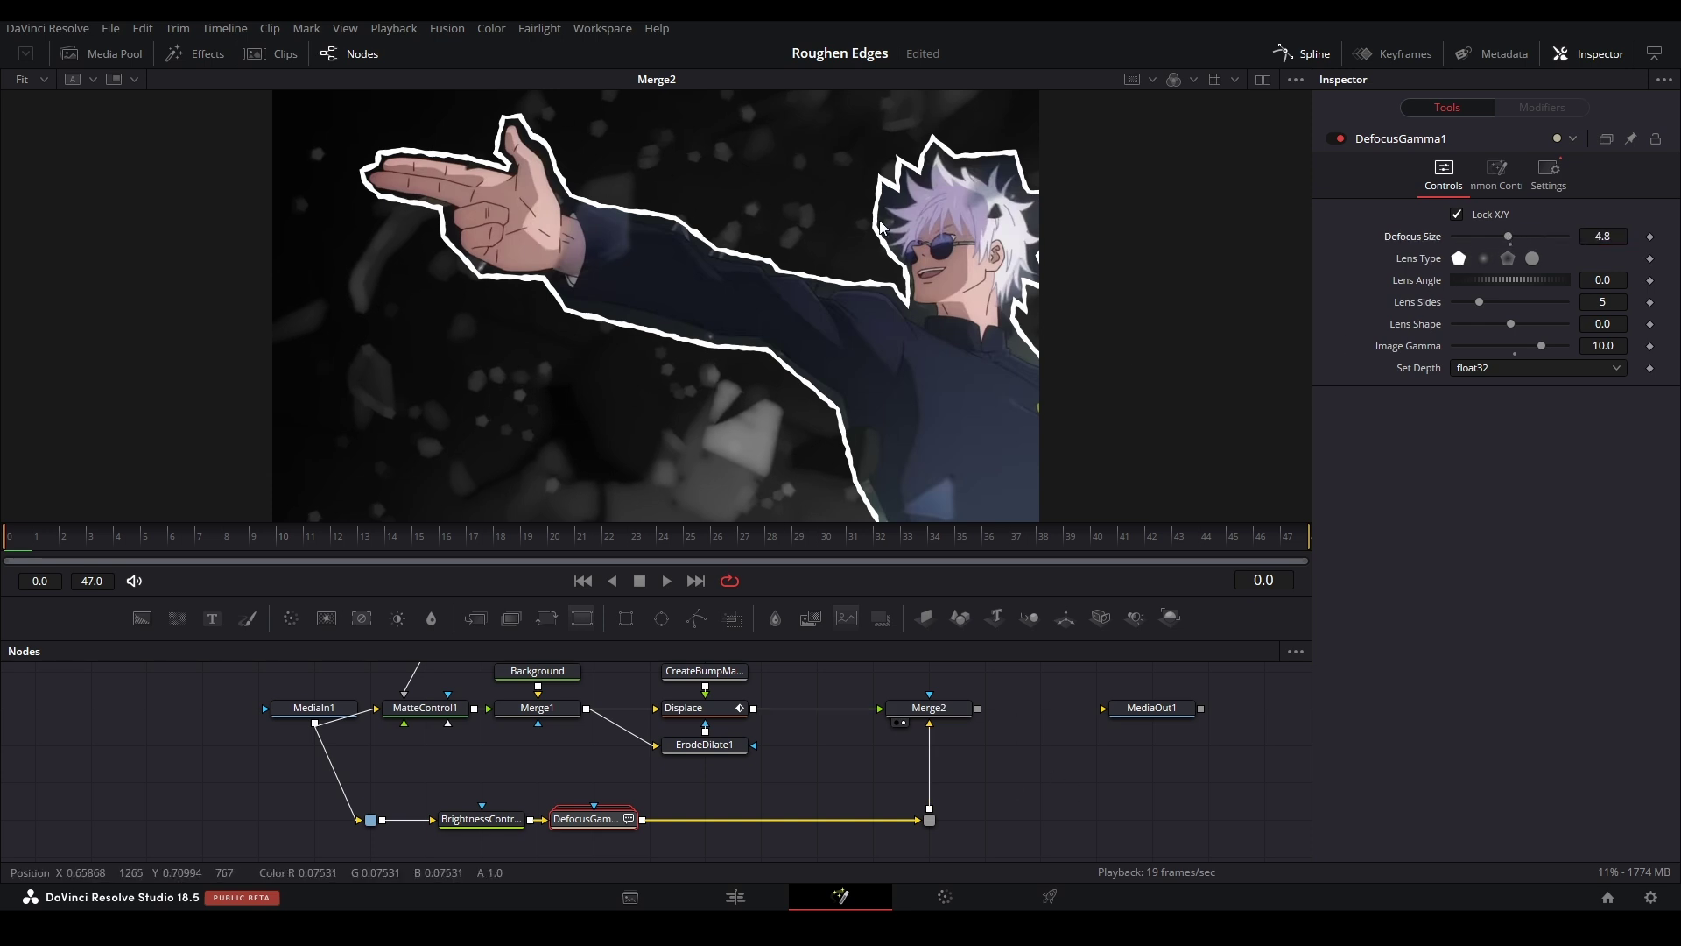
- Connect Merge2 to MediaOut1, show MediaOut1 in the viewer, and inspect the composite's outline up close
drag(964, 719, 1024, 737)
click(1025, 735)
key(2)
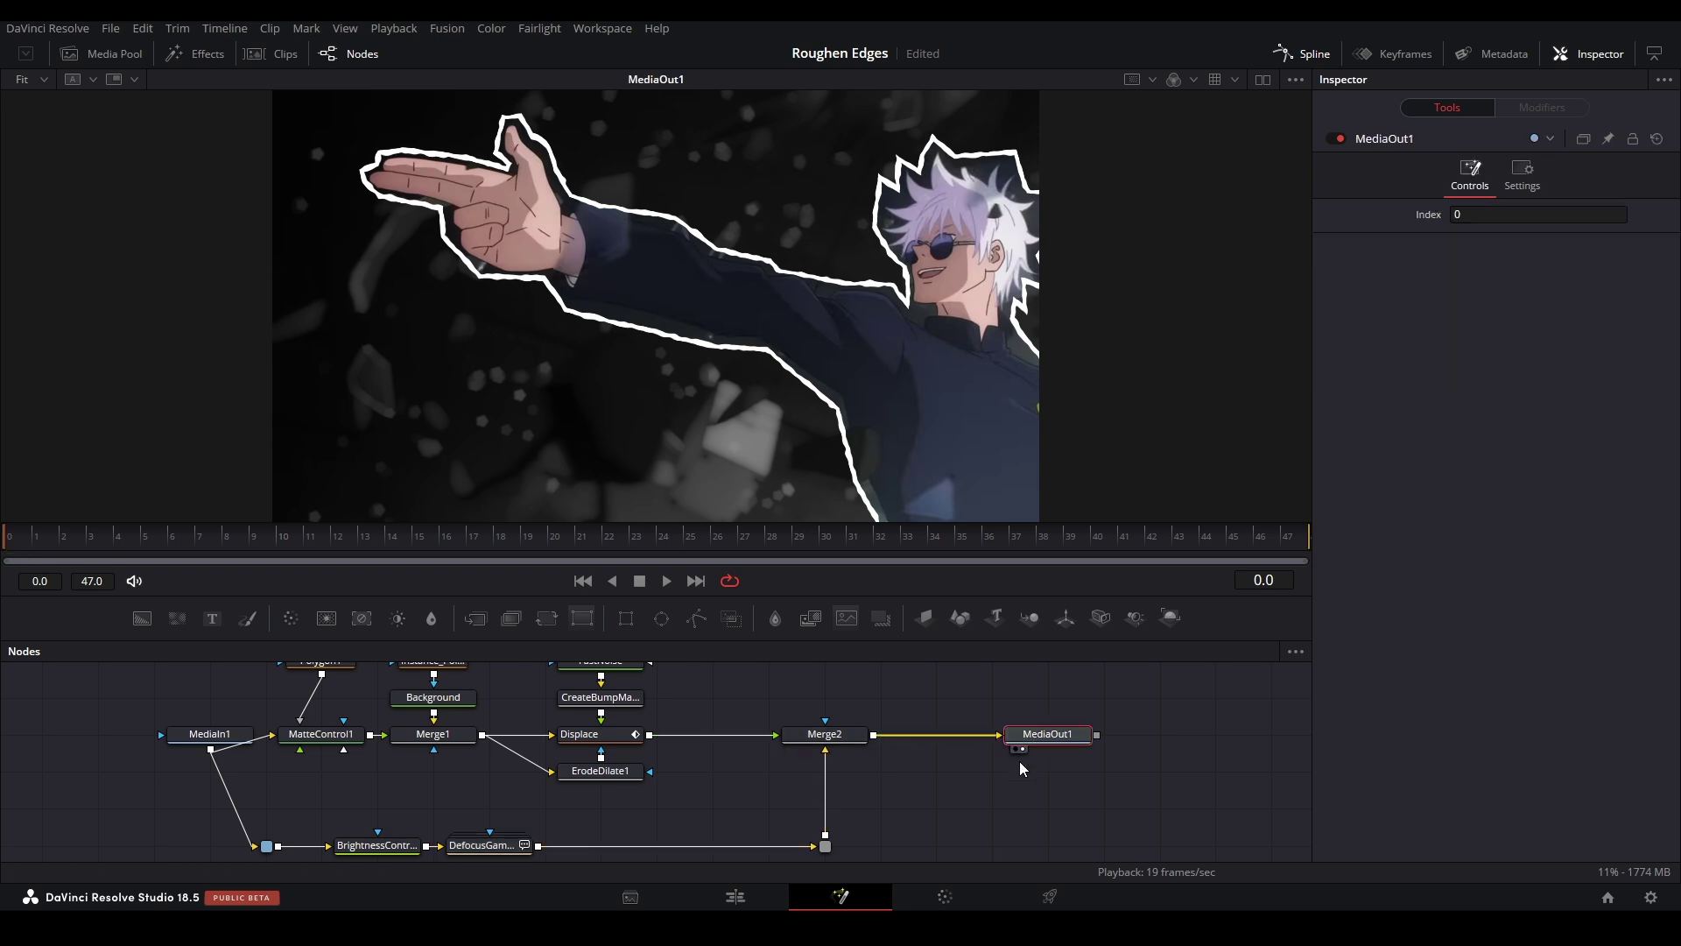
click(1020, 760)
scroll(658, 328, up, 5)
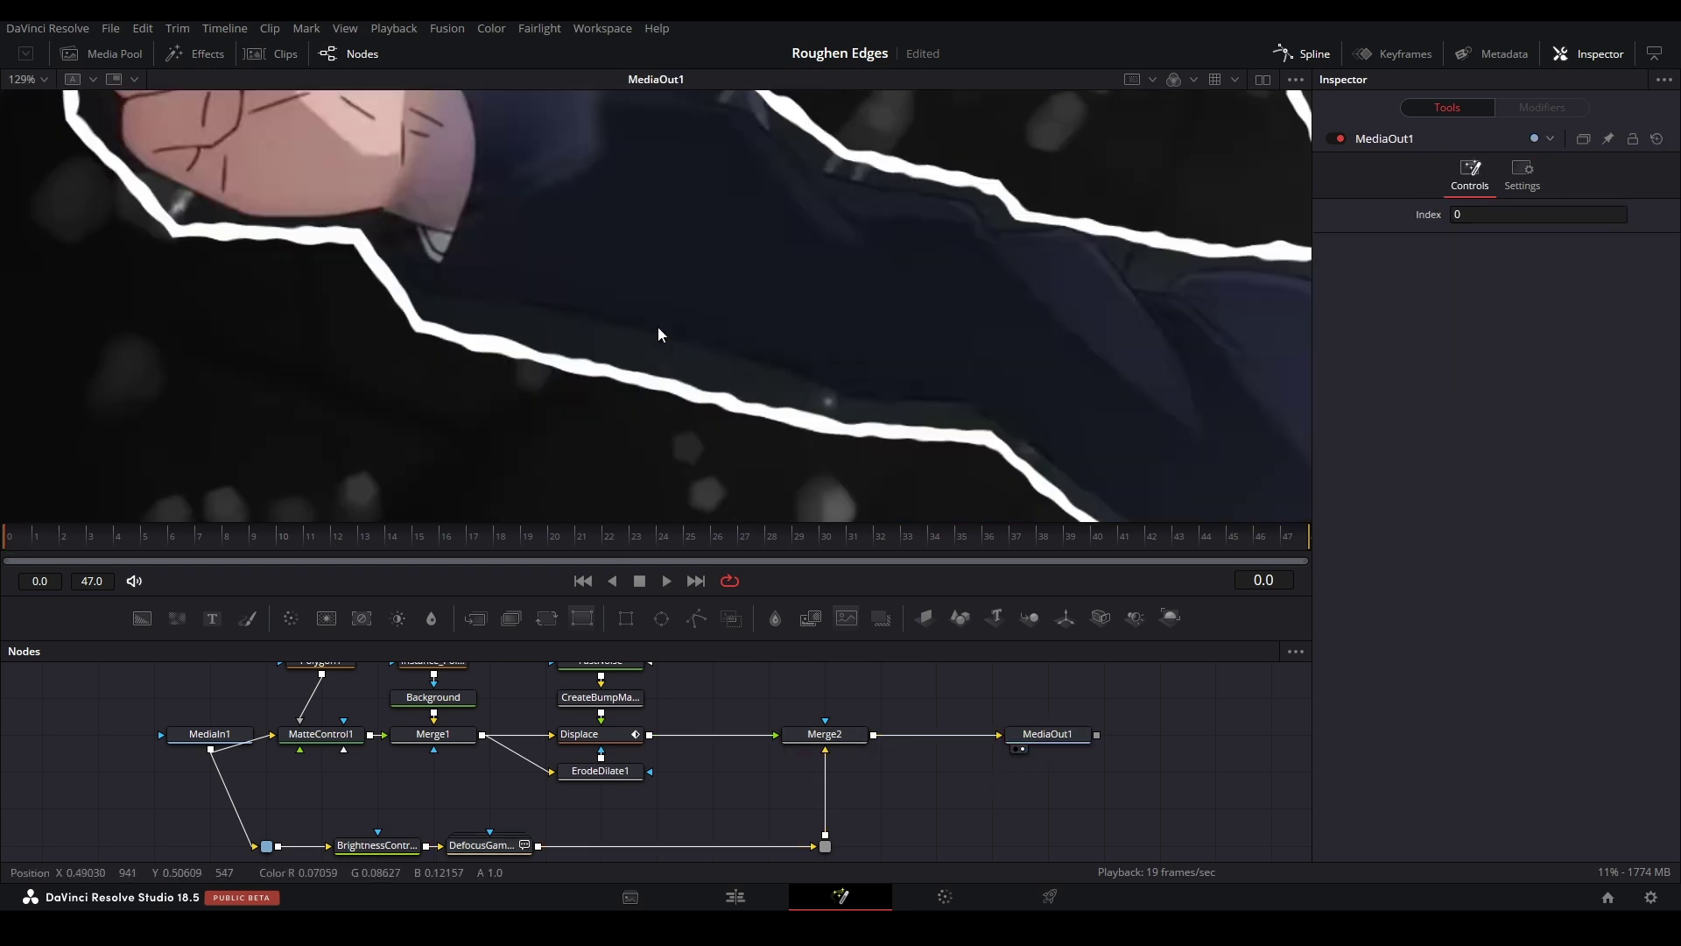
scroll(658, 335, down, 4)
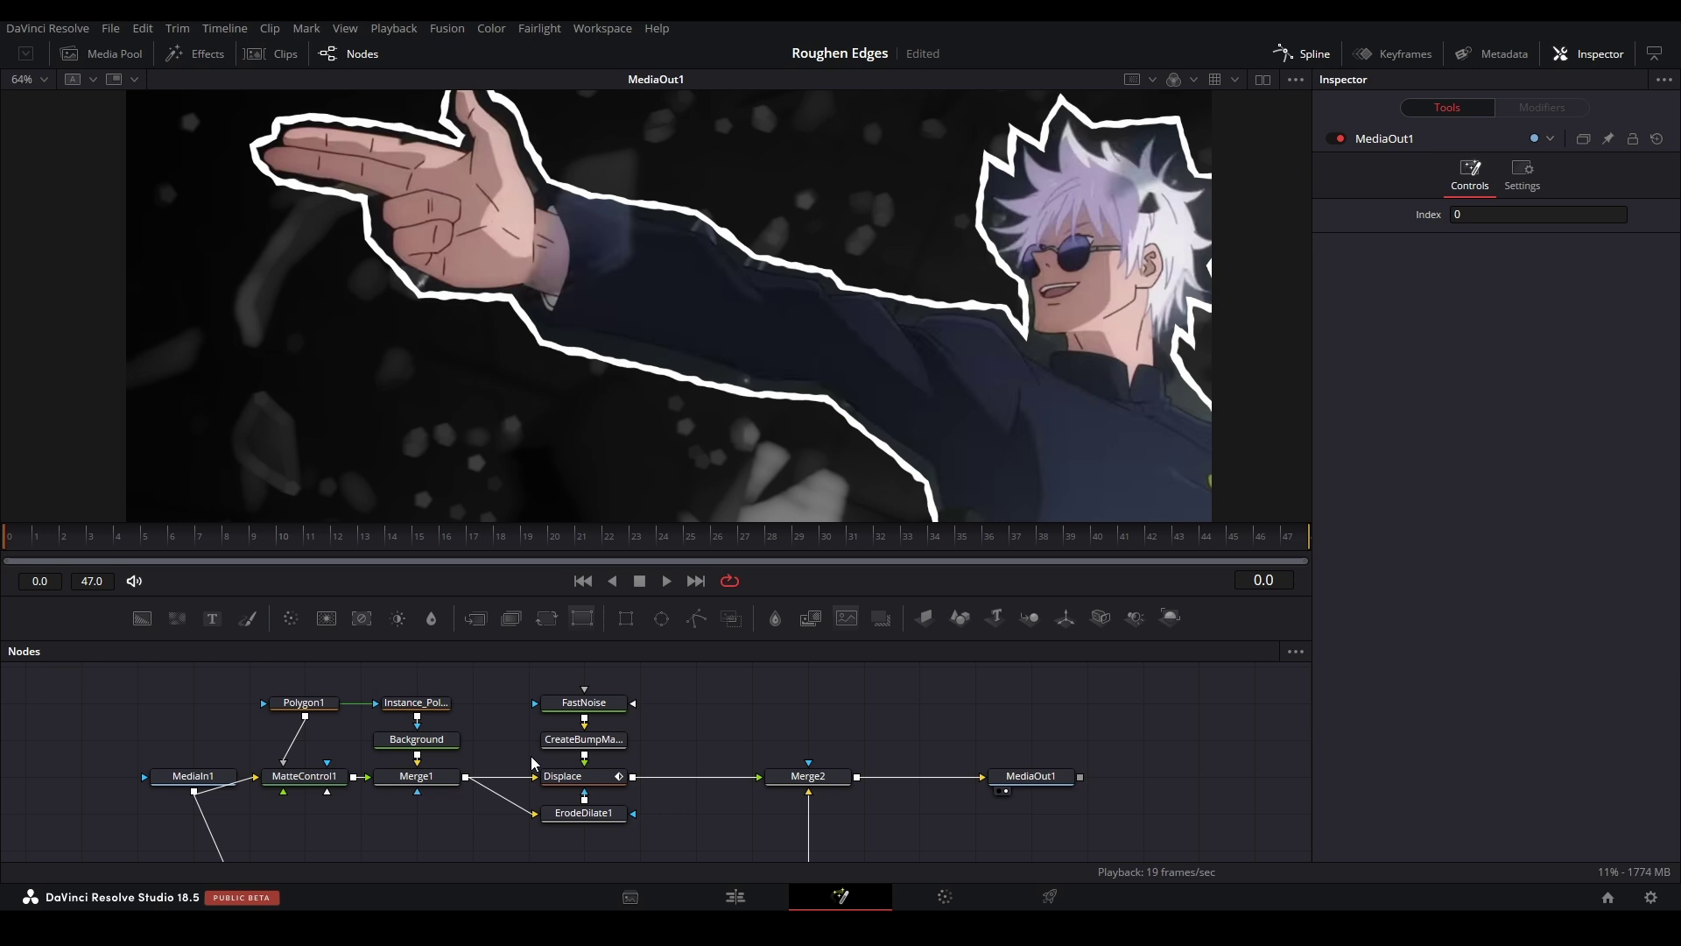
- Try a lower FastNoise Scale, set the Displace node's Spread to 0.756, and inspect the outline around the hand
click(579, 702)
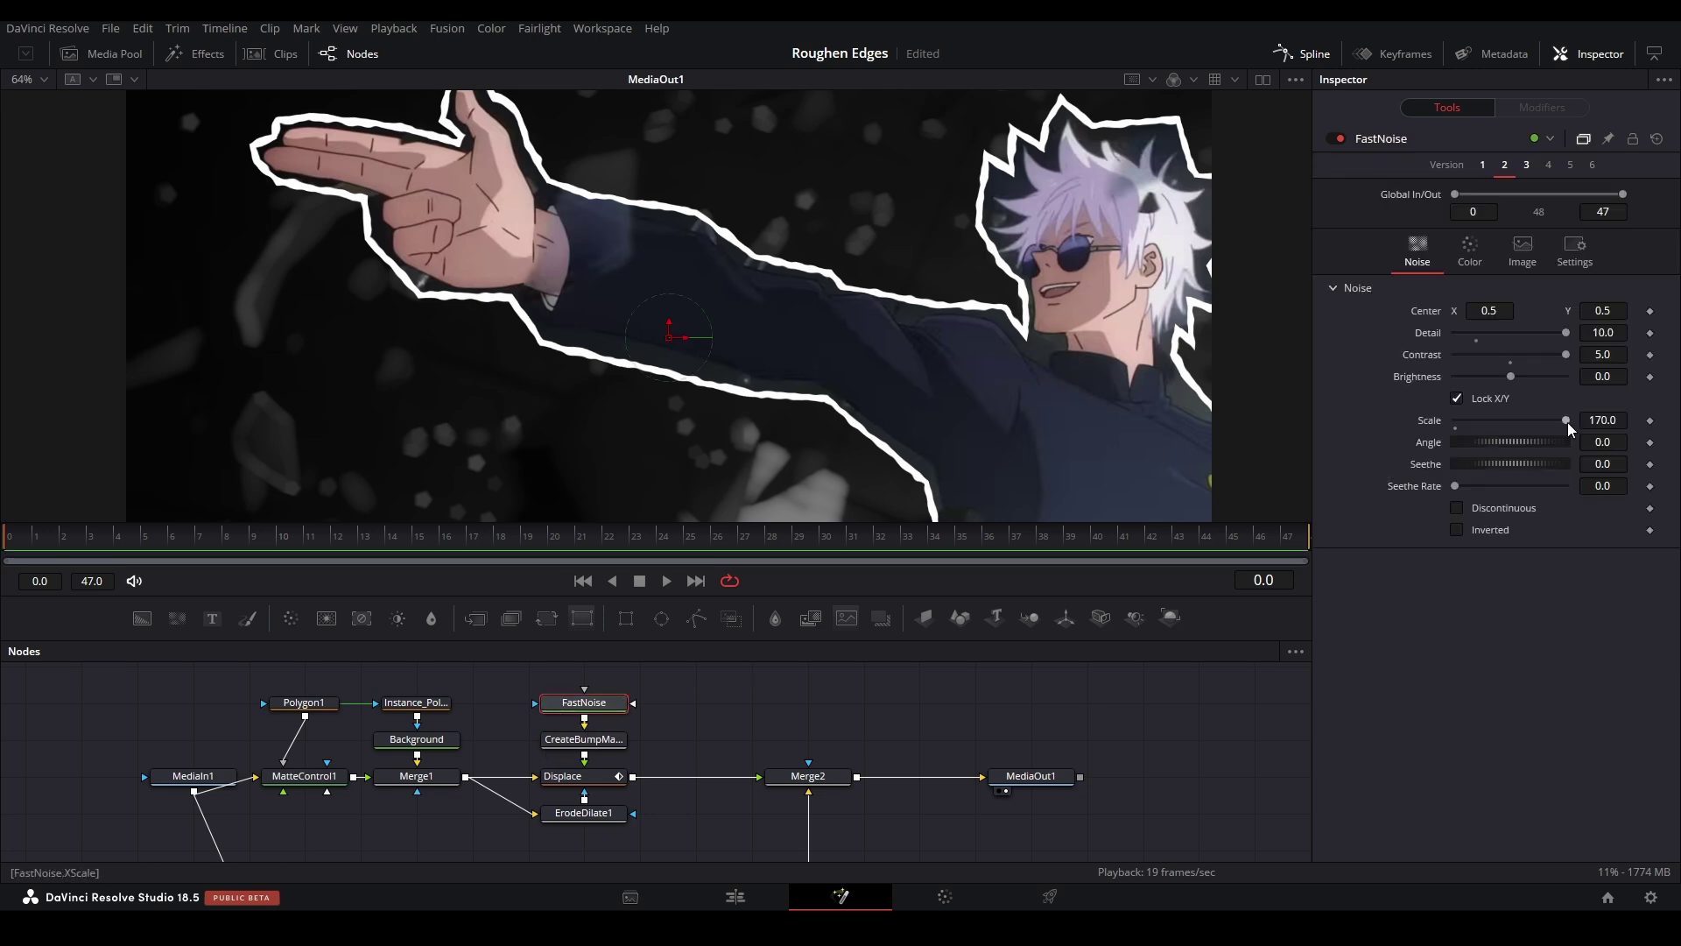
drag(1570, 428, 1484, 432)
click(562, 776)
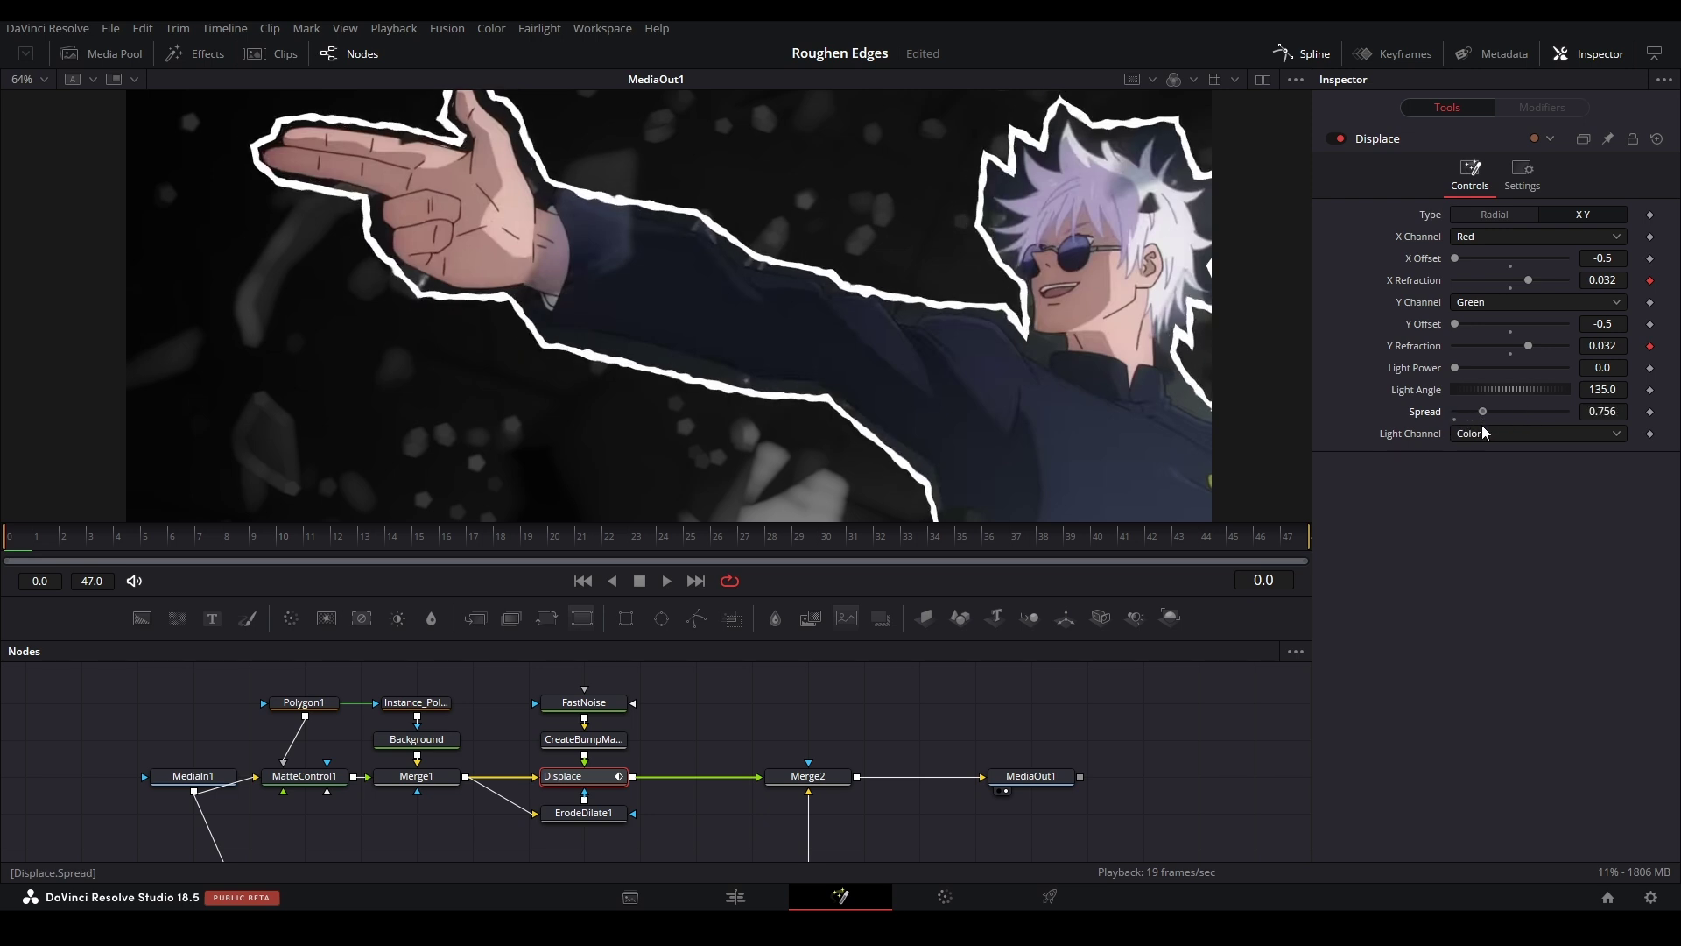
scroll(465, 263, up, 6)
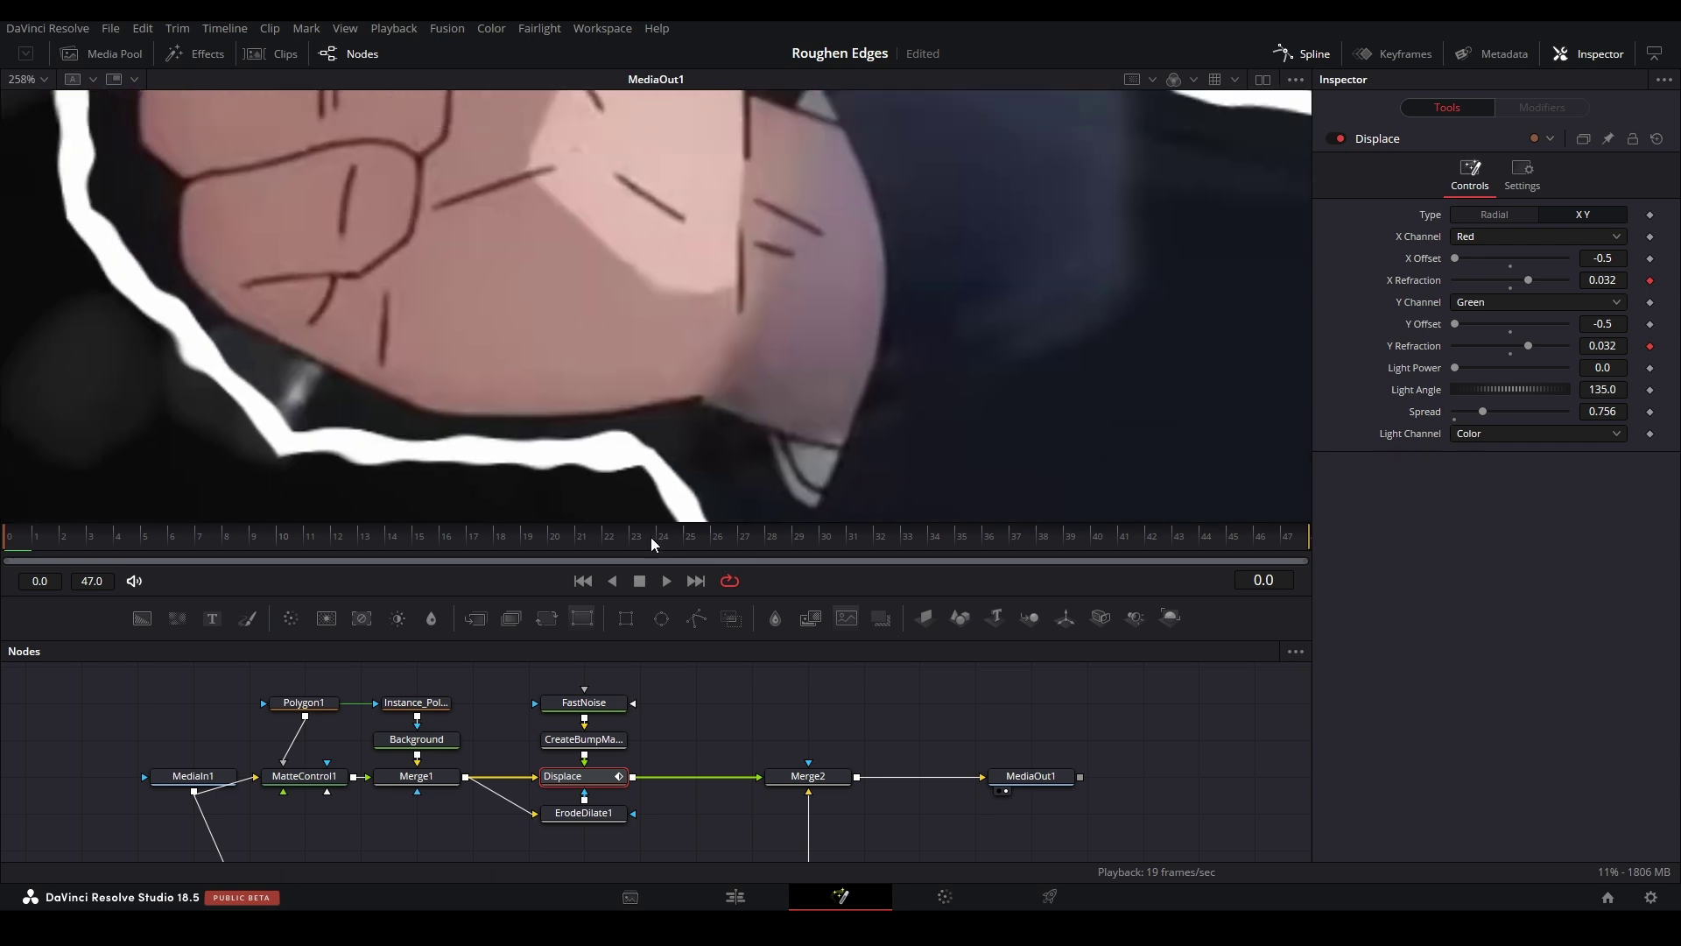
scroll(713, 487, down, 3)
- Set ErodeDilate1's Amount to -0.00513 while checking the outline beneath the fingers, and fit the whole image in the viewer
click(599, 814)
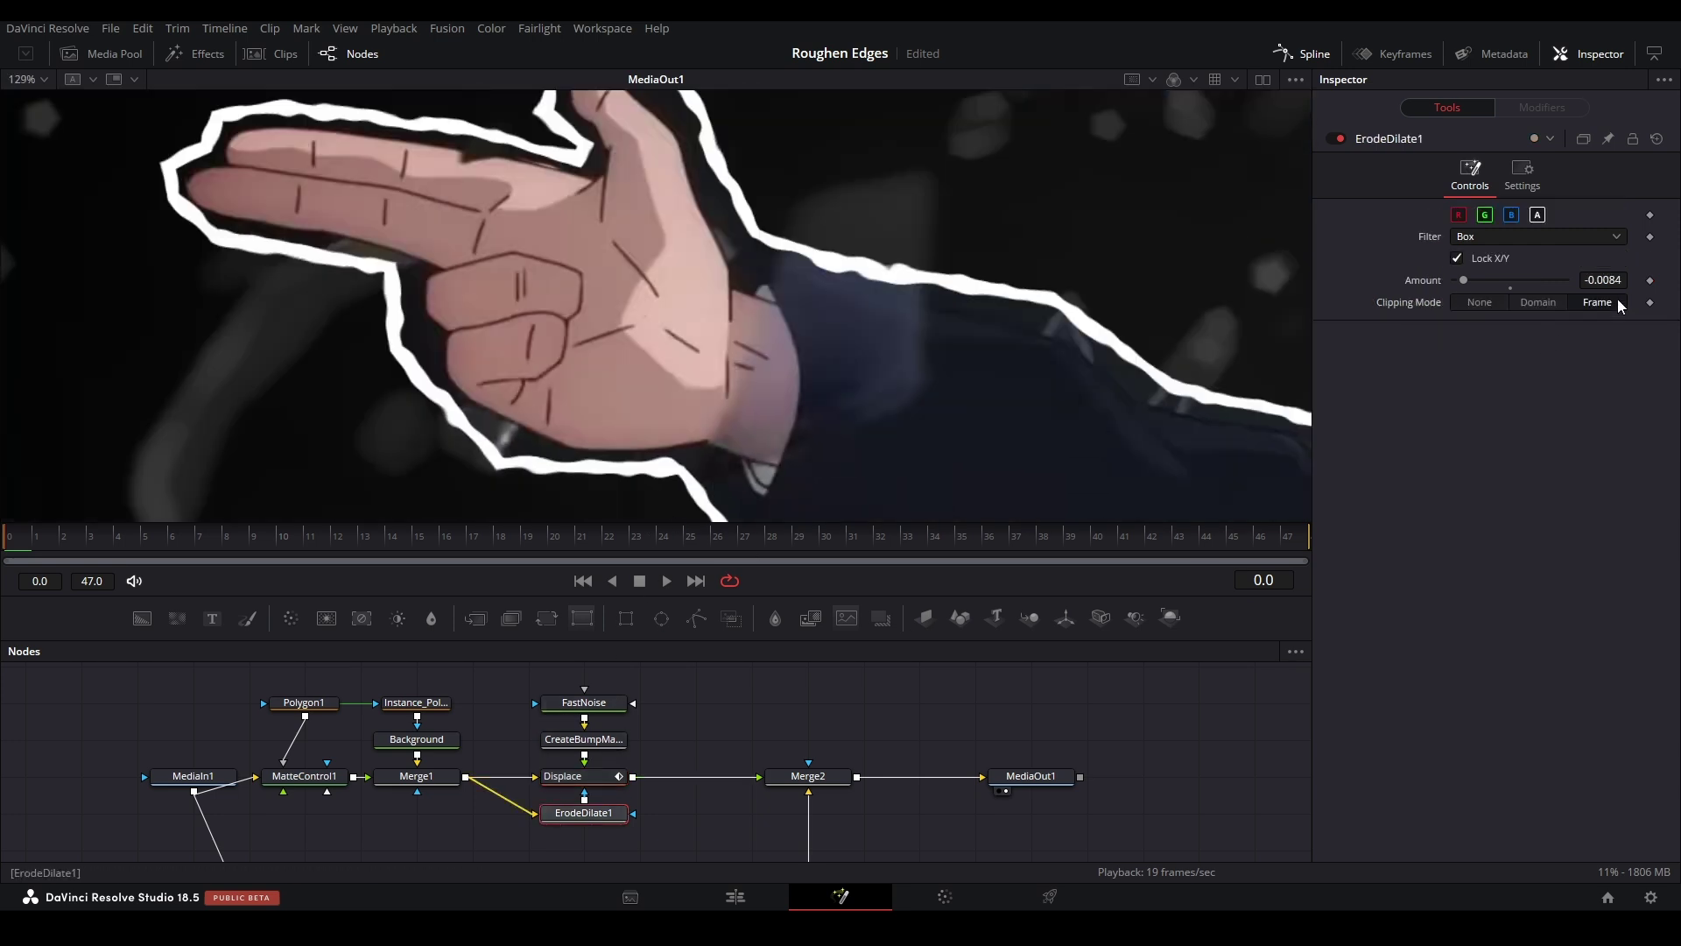
drag(1463, 279, 1480, 280)
scroll(359, 248, up, 6)
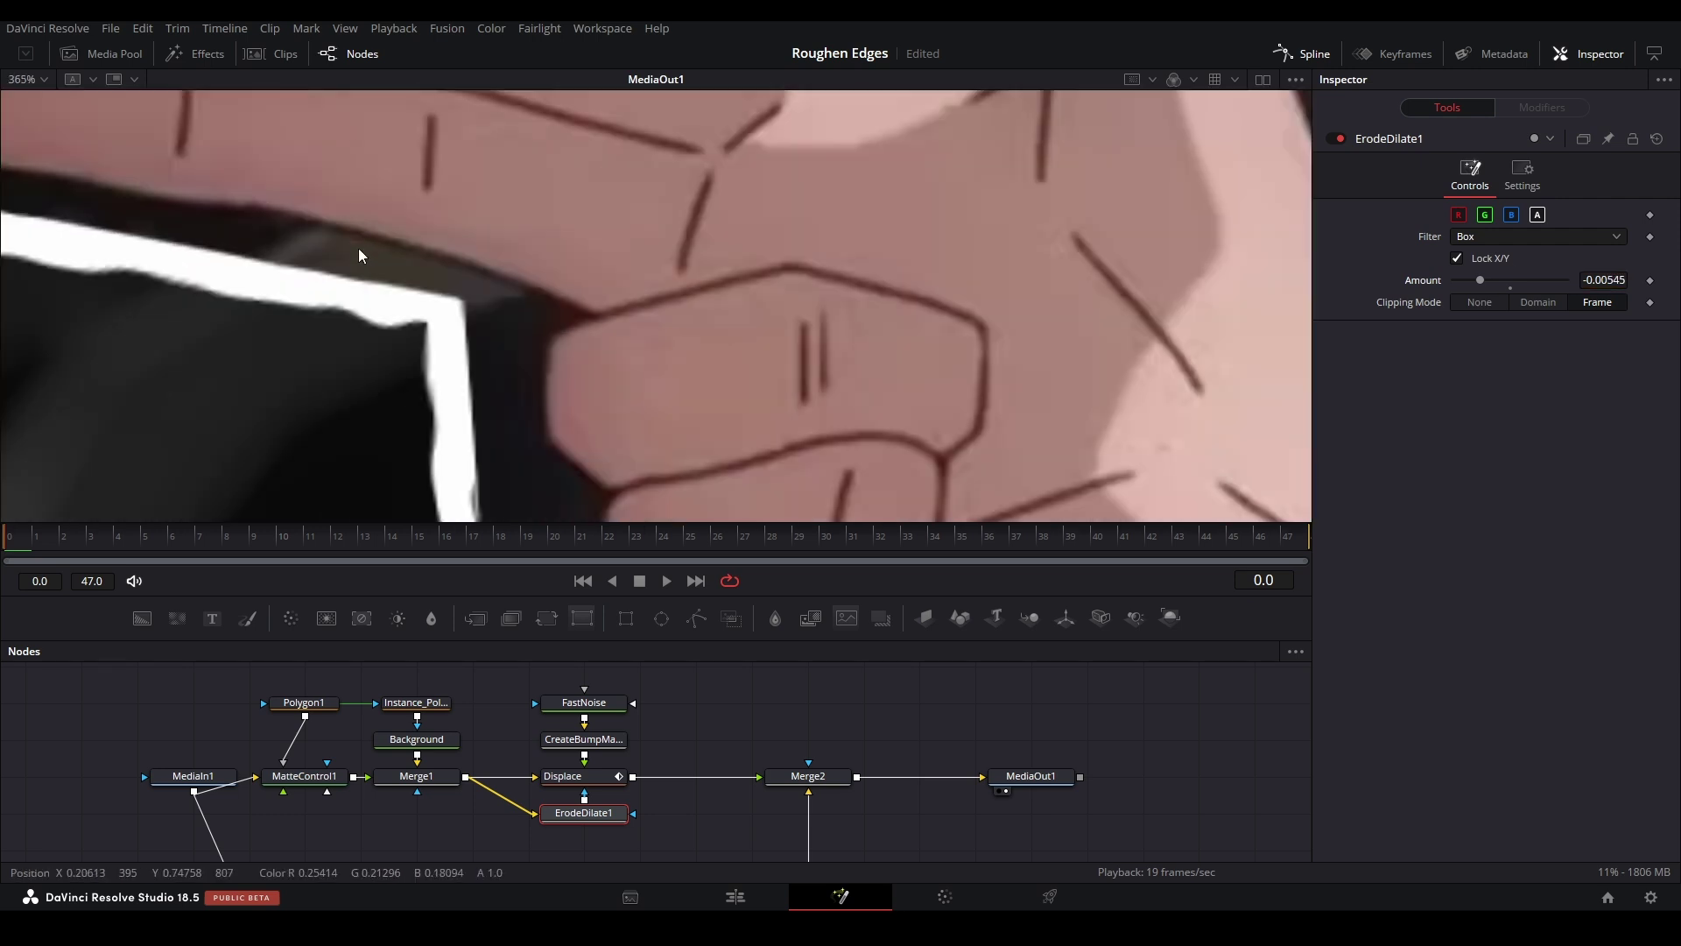
drag(1479, 279, 1455, 279)
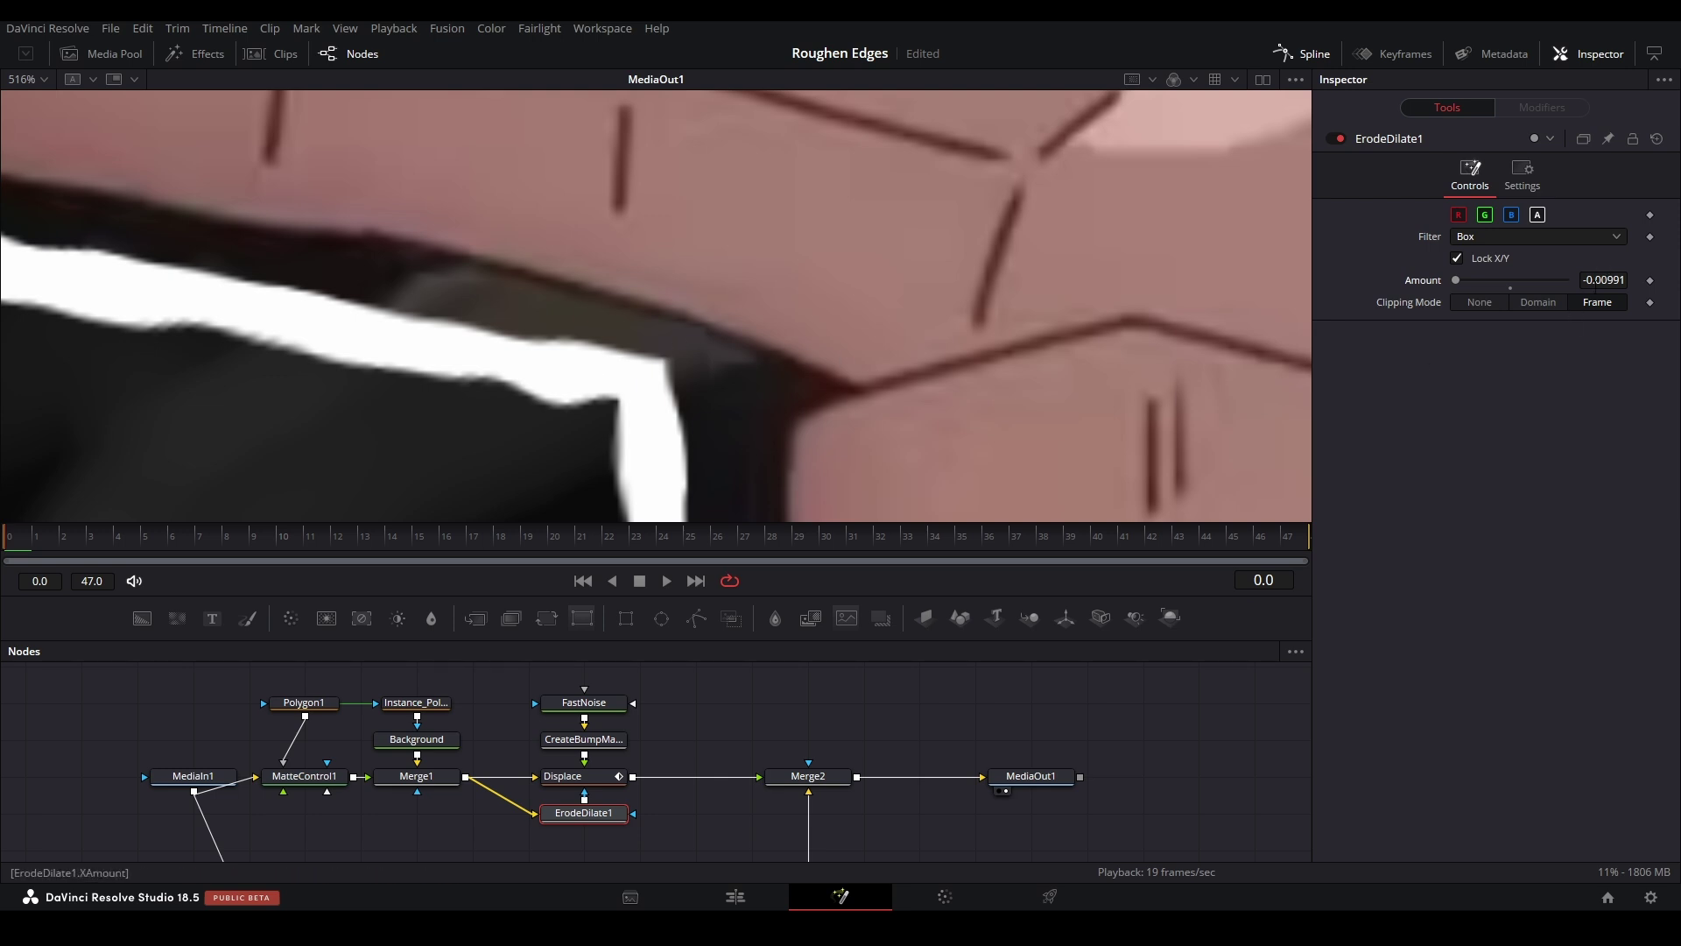
drag(1596, 282, 1638, 282)
key(ctrl+f)
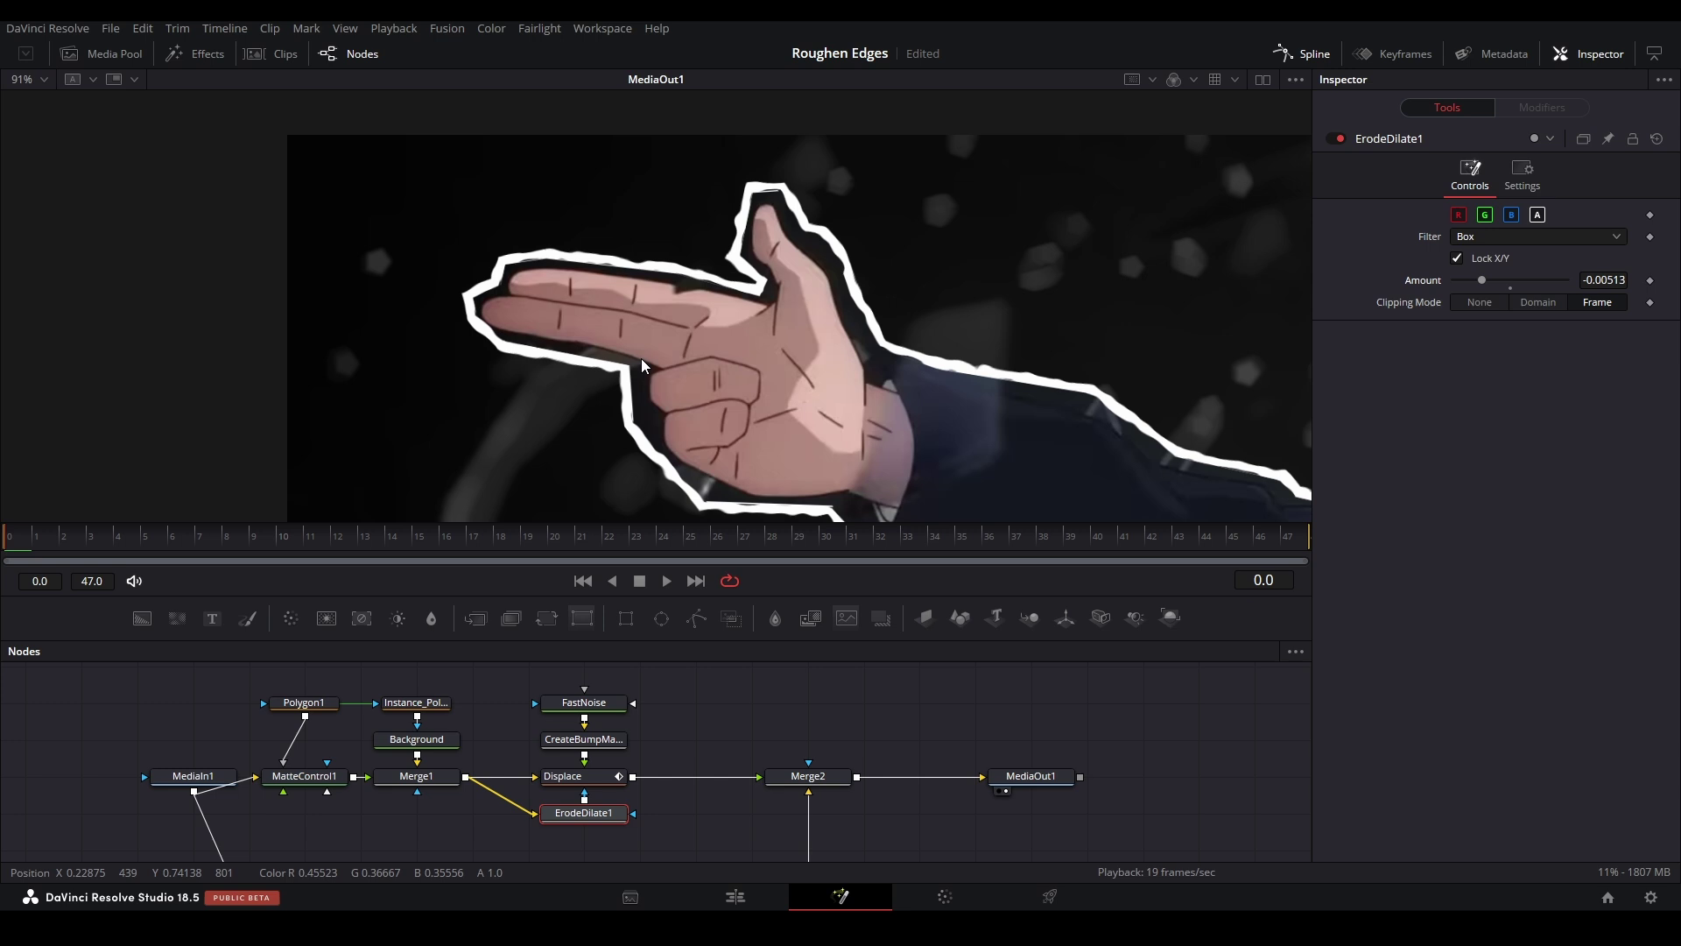
click(975, 713)
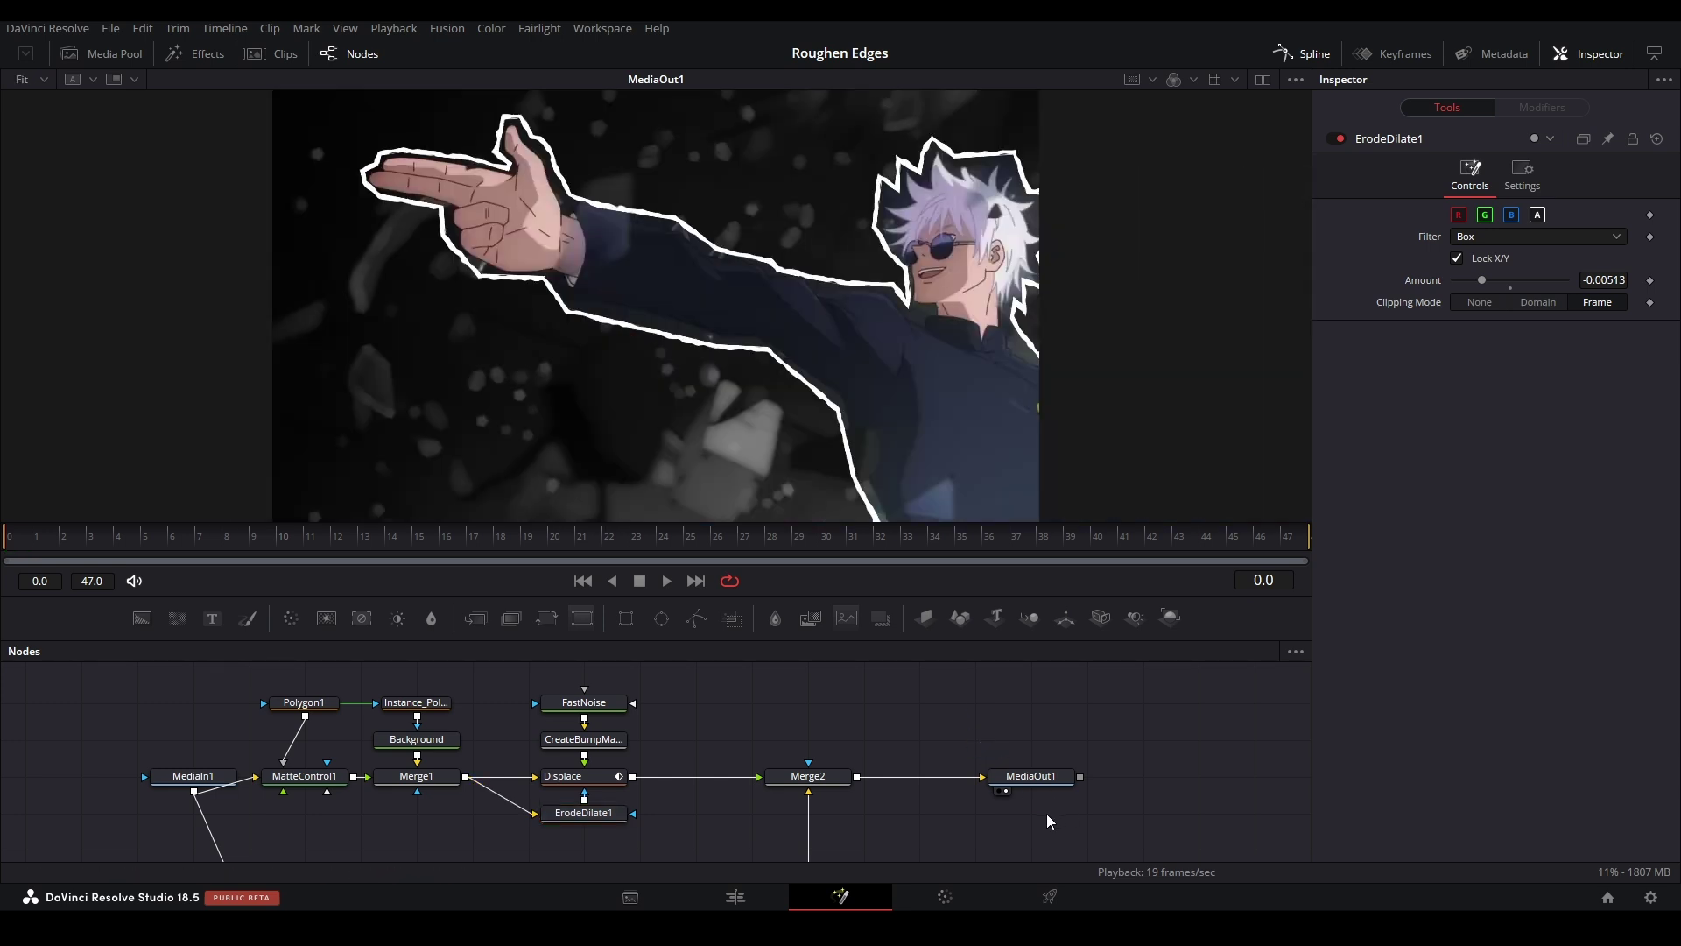
scroll(975, 760, down, 2)
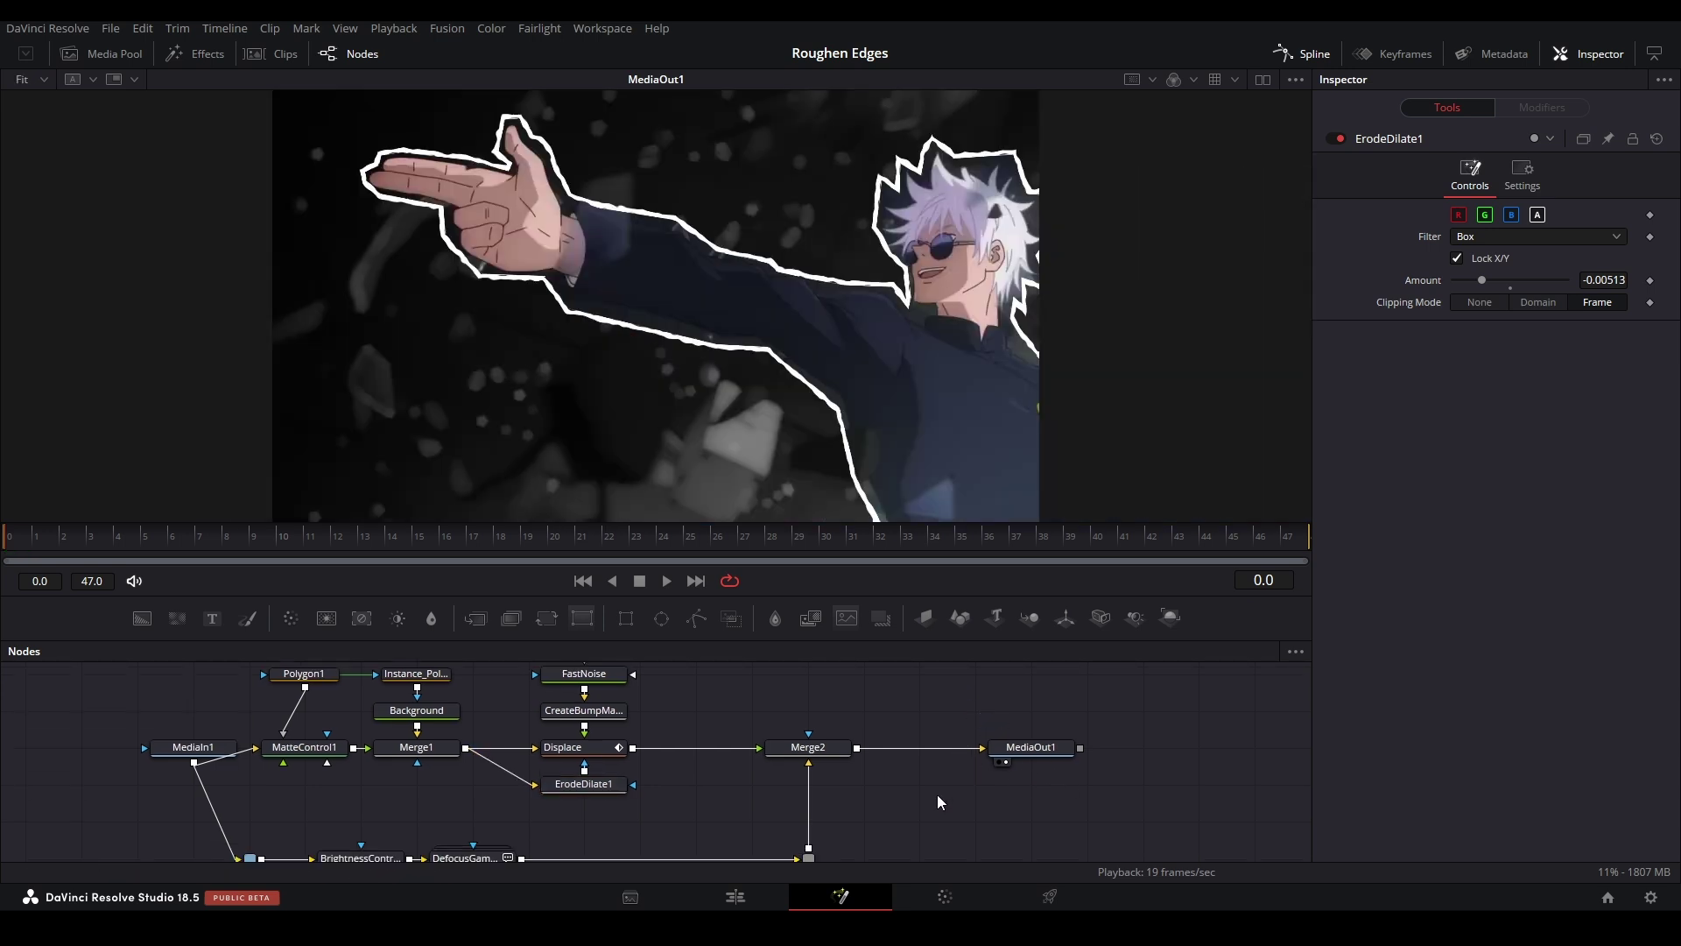